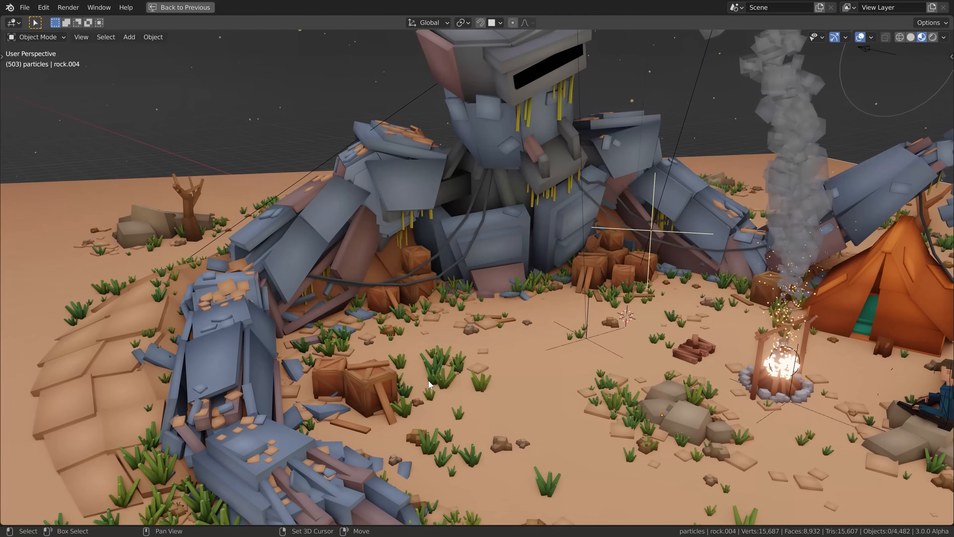
{"action": "middle_click_drag", "start_coordinate": [651, 330], "coordinate": [297, 310]}
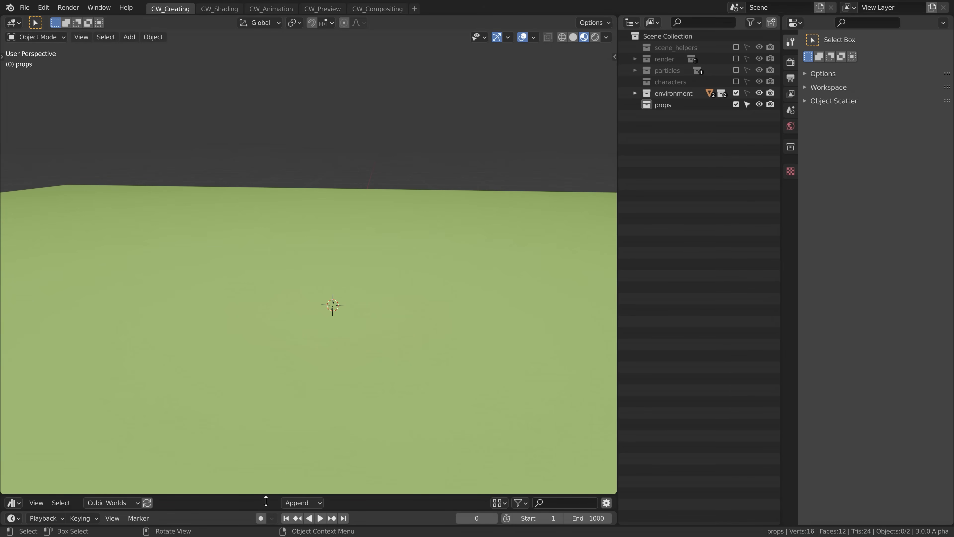
Step: Enlarge the asset browser, then add the _cube_bottom asset to the ground and clear its location
{"action": "left_click_drag", "start_coordinate": [276, 493], "coordinate": [245, 363]}
{"action": "left_click_drag", "start_coordinate": [227, 403], "coordinate": [292, 263]}
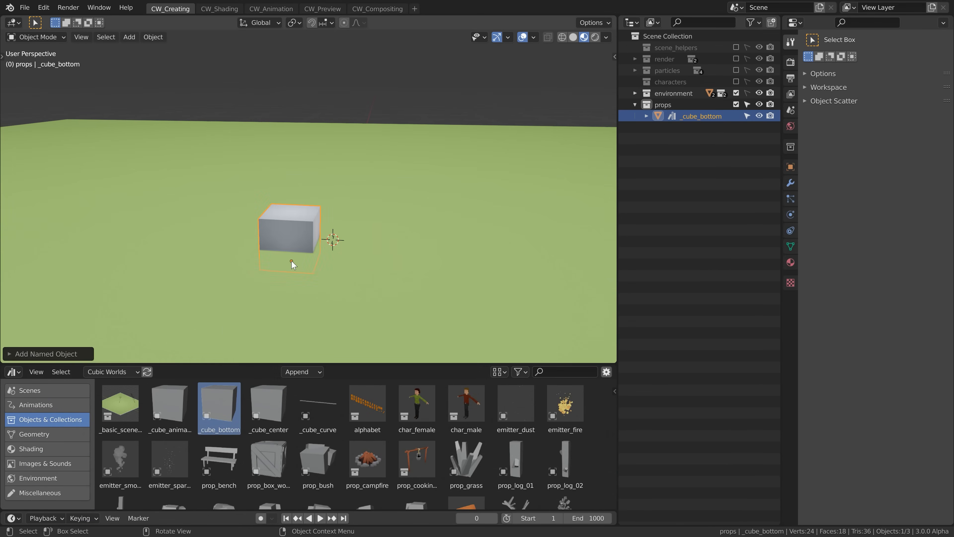
{"action": "key", "text": "alt+g"}
{"action": "middle_click_drag", "start_coordinate": [303, 273], "coordinate": [349, 189]}
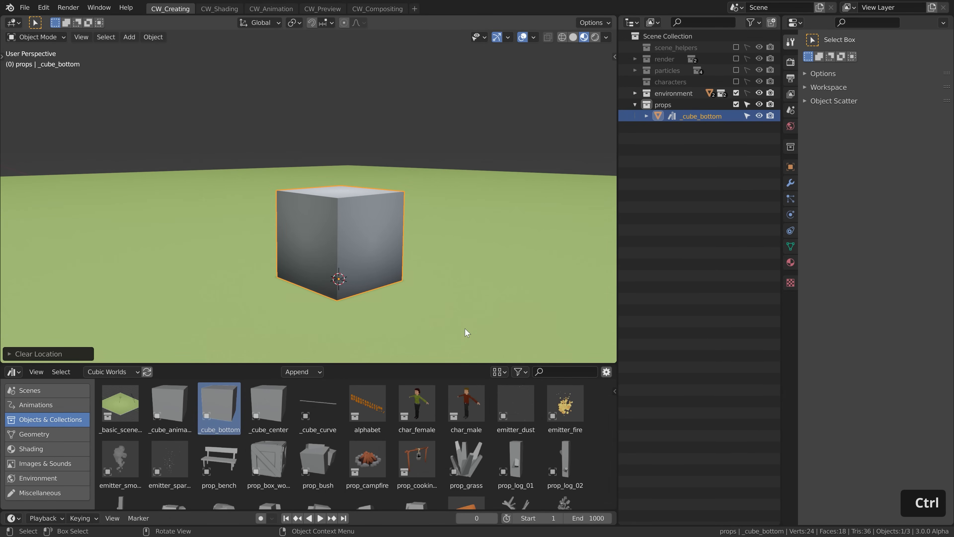
Step: Scale the cube to about 0.17 on X and Y only, and open its mesh for editing with X-ray on
{"action": "key", "text": "s"}
{"action": "key", "text": "shift+z"}
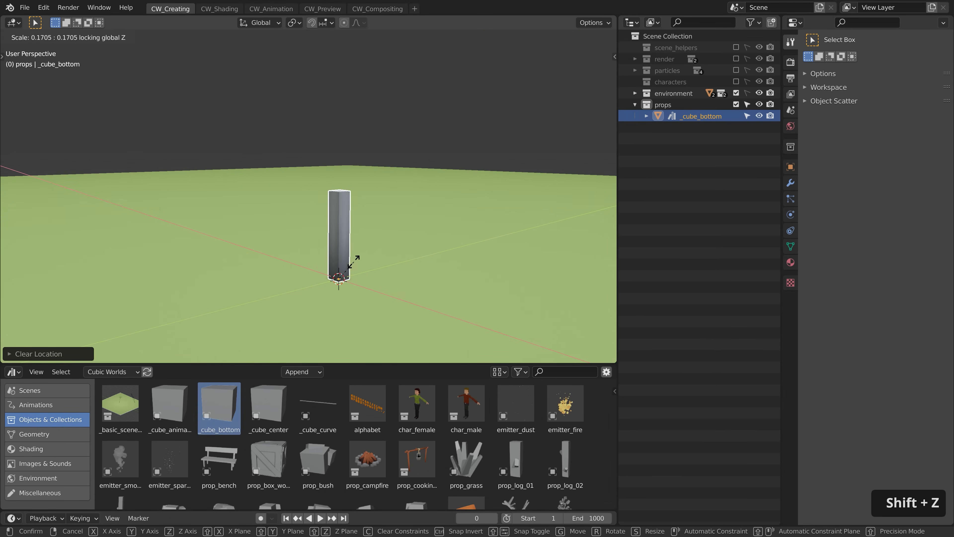
{"action": "left_click", "coordinate": [354, 262]}
{"action": "key", "text": "s"}
{"action": "key", "text": "Tab"}
{"action": "key", "text": "alt+z"}
Step: Add a second _cube_bottom asset, clear its location and scale it on X and Y only
{"action": "left_click_drag", "start_coordinate": [220, 407], "coordinate": [426, 271]}
{"action": "key", "text": "alt+g"}
{"action": "key", "text": "s"}
{"action": "key", "text": "shift+z"}
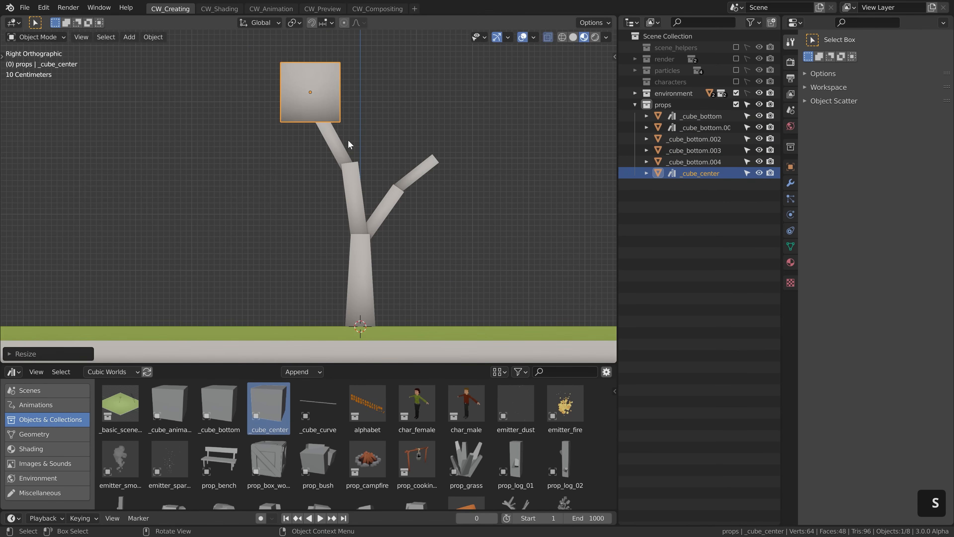
Step: Duplicate the foliage cube on top of the tree and move both cubes around the upper branch
{"action": "key", "text": "shift+d"}
{"action": "key", "text": "g"}
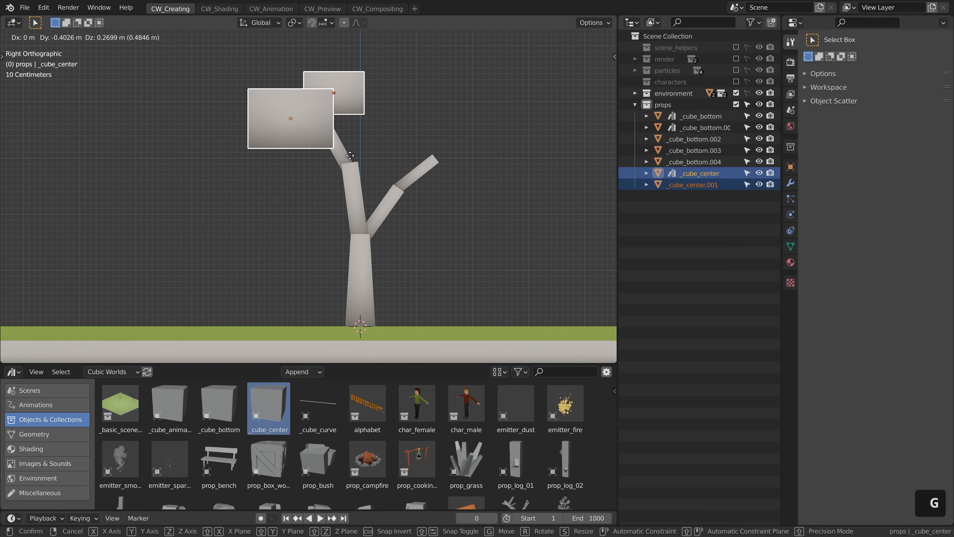
Step: Add an open-ended cylinder with 8 vertices and move it upward along Z
{"action": "key", "text": "shift+a"}
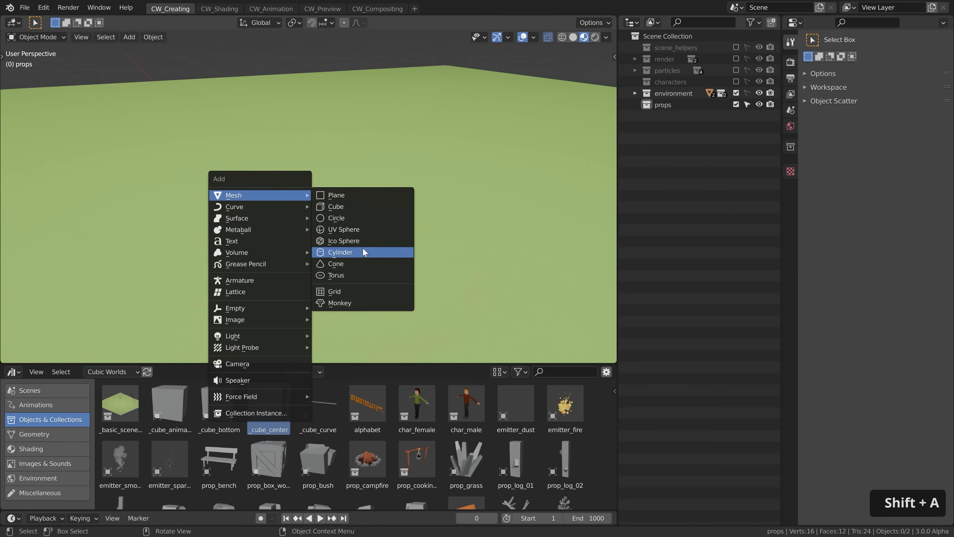
{"action": "left_click", "coordinate": [363, 252]}
{"action": "left_click", "coordinate": [113, 256]}
{"action": "left_click", "coordinate": [113, 269]}
{"action": "key", "text": "Return"}
{"action": "type", "text": "8"}
{"action": "key", "text": "Return"}
{"action": "key", "text": "g"}
{"action": "key", "text": "z"}
{"action": "left_click", "coordinate": [345, 177]}
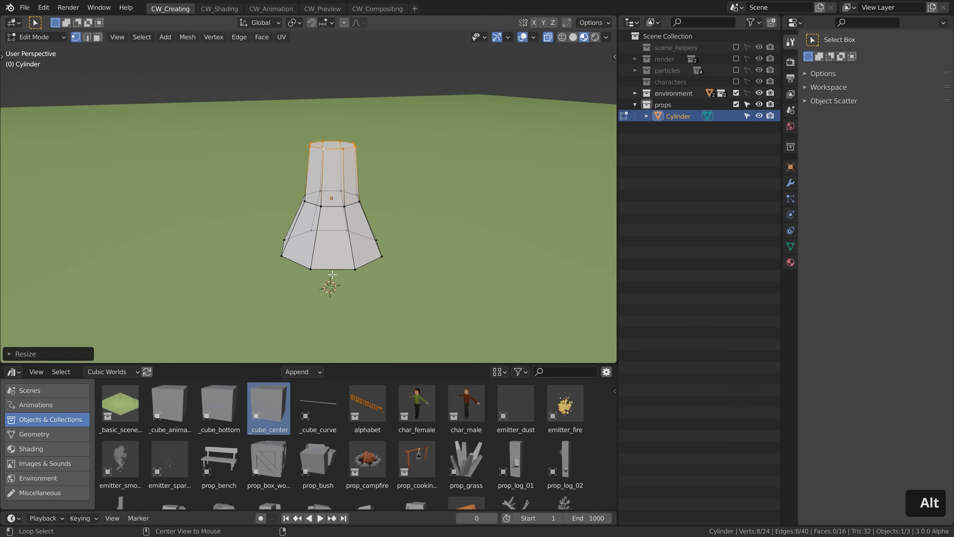
Step: Extrude the cylinder's lowest edge loop down along Z in front view and scale it out into a wide flared base
{"action": "key", "text": "KP_1"}
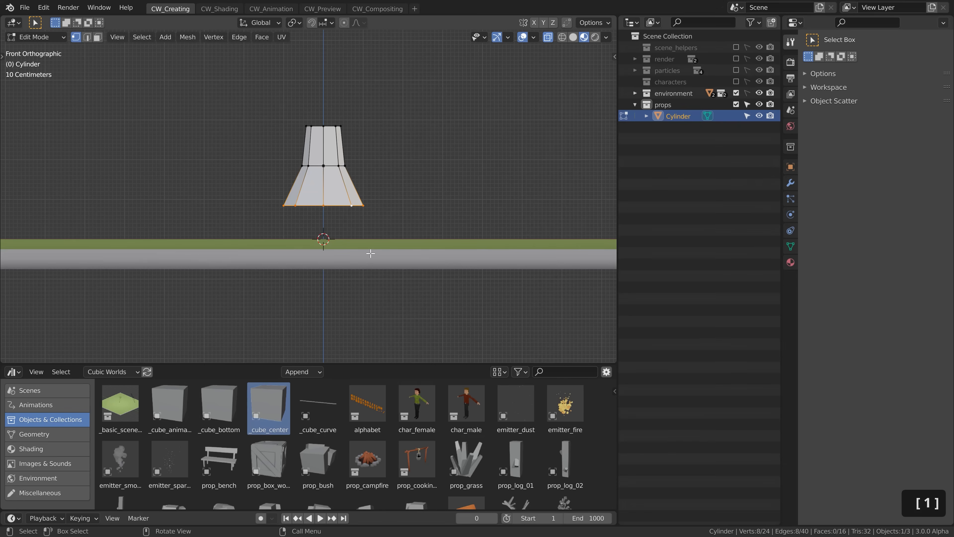
{"action": "key", "text": "e"}
{"action": "key", "text": "z"}
{"action": "left_click", "coordinate": [371, 288]}
{"action": "key", "text": "s"}
{"action": "left_click", "coordinate": [471, 287]}
Step: Rotate the cylinder's uppermost edge loop so that the opening is tilted
{"action": "left_click", "coordinate": [327, 162], "text": "alt"}
{"action": "key", "text": "r"}
{"action": "left_click", "coordinate": [423, 238]}
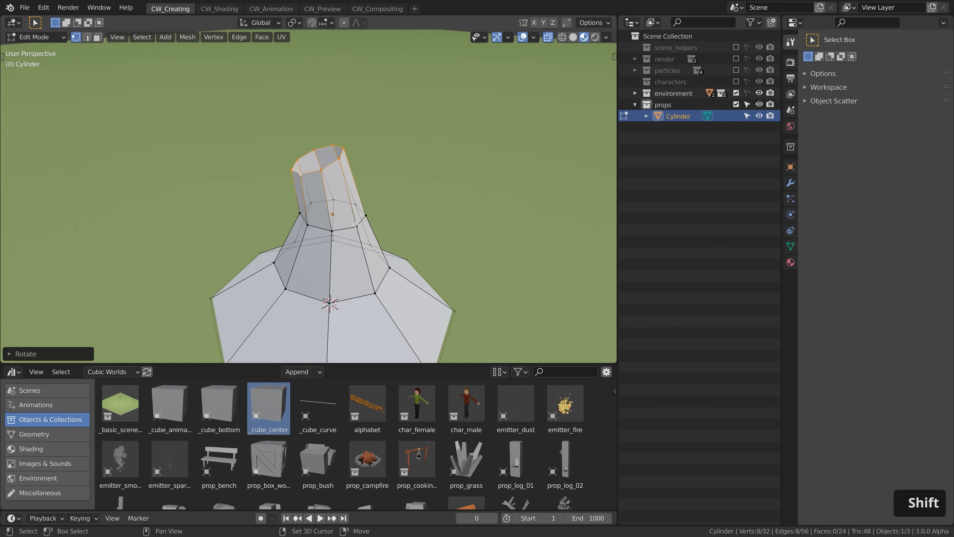
{"action": "middle_click_drag", "start_coordinate": [423, 238], "coordinate": [424, 200], "text": "shift"}
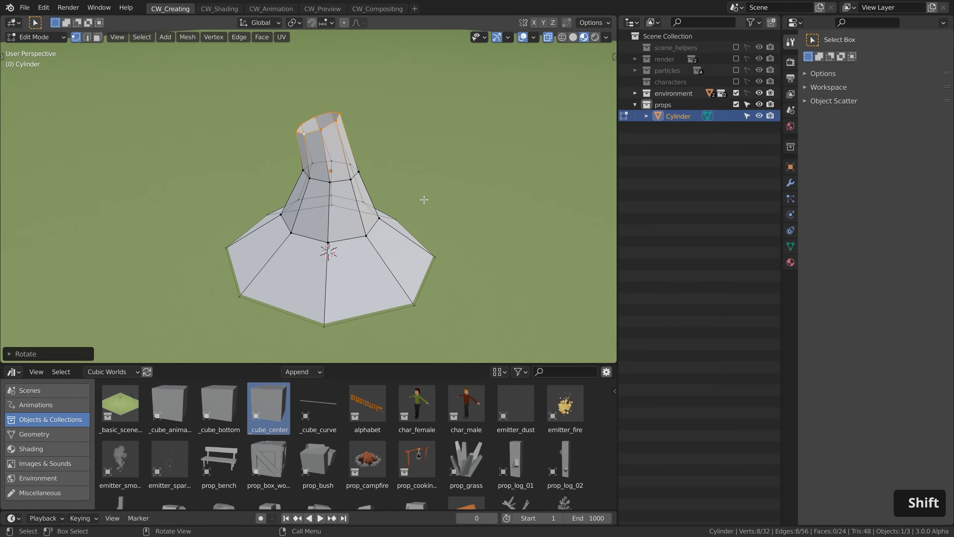
Step: Return to Object Mode and add an Edge Split modifier to the cylinder with an edge angle of 0°
{"action": "key", "text": "Tab"}
{"action": "left_click", "coordinate": [790, 183]}
{"action": "left_click", "coordinate": [865, 59]}
{"action": "left_click", "coordinate": [713, 153]}
{"action": "type", "text": "0"}
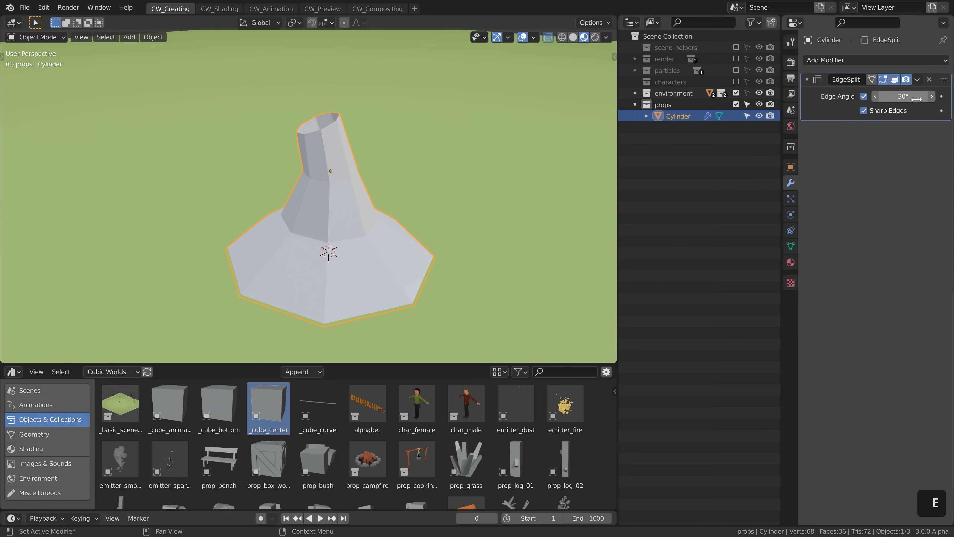
Step: Add a Solidify modifier to thicken the split panels, and apply both modifiers
{"action": "left_click", "coordinate": [856, 62]}
{"action": "left_click", "coordinate": [713, 252]}
{"action": "mouse_move", "coordinate": [897, 160]}
{"action": "left_mouse_down", "text": "shift"}
{"action": "mouse_move", "coordinate": [913, 161]}
{"action": "mouse_move", "coordinate": [885, 174]}
{"action": "left_mouse_up", "text": "shift"}
{"action": "key", "text": "ctrl+a"}
{"action": "key", "text": "ctrl+a"}
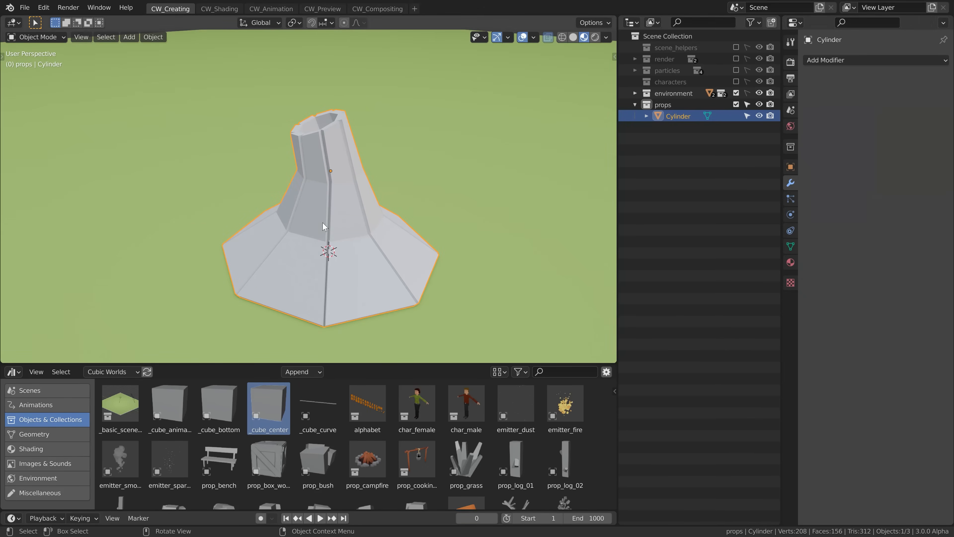
Step: Separate the cylinder's panels into individual objects by loose parts
{"action": "key", "text": "Tab"}
{"action": "key", "text": "p"}
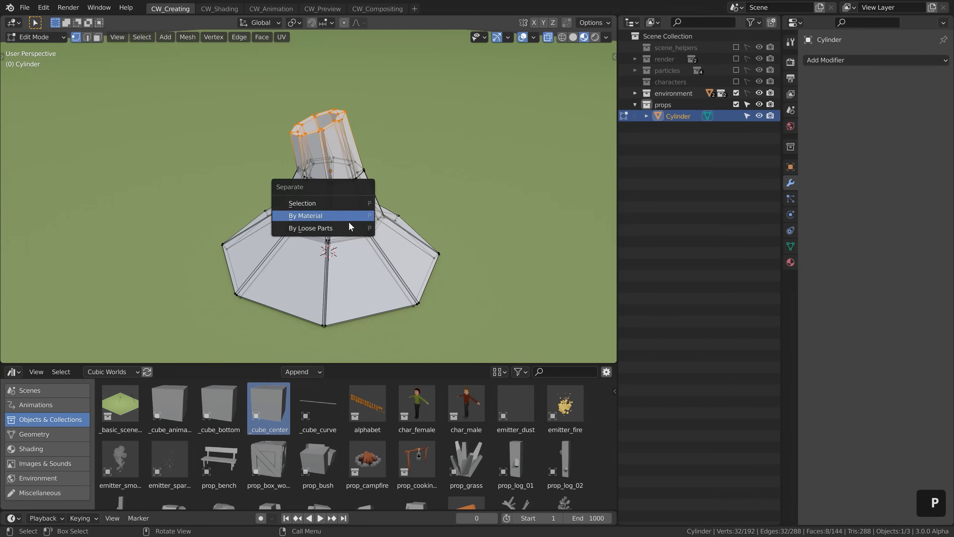
{"action": "left_click", "coordinate": [350, 228]}
{"action": "key", "text": "Tab"}
Step: Pick a single panel in the cylinder's middle ring and move it outward, away from the structure
{"action": "left_click", "coordinate": [341, 256]}
{"action": "left_click", "coordinate": [313, 225]}
{"action": "left_click", "coordinate": [298, 211]}
{"action": "key", "text": "g"}
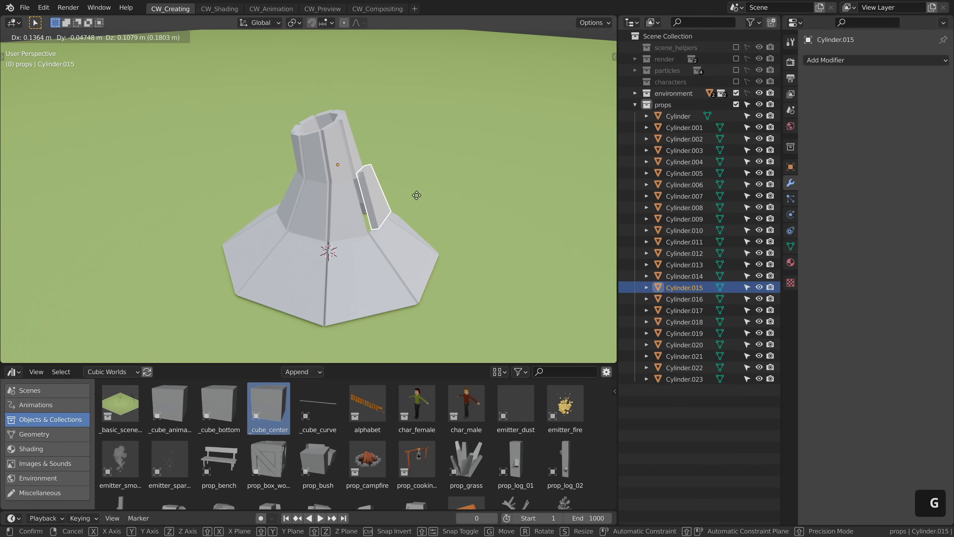
{"action": "left_click", "coordinate": [454, 211]}
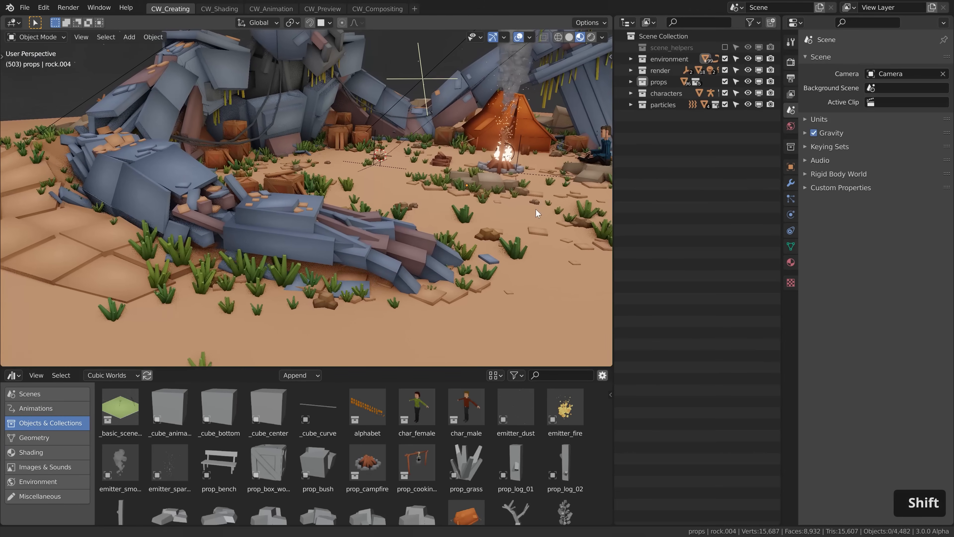
Step: Filter the add-ons in the preferences for "scatt" and enable the Object: Scatter Objects add-on
{"action": "middle_click_drag", "start_coordinate": [538, 213], "coordinate": [302, 196], "text": "shift"}
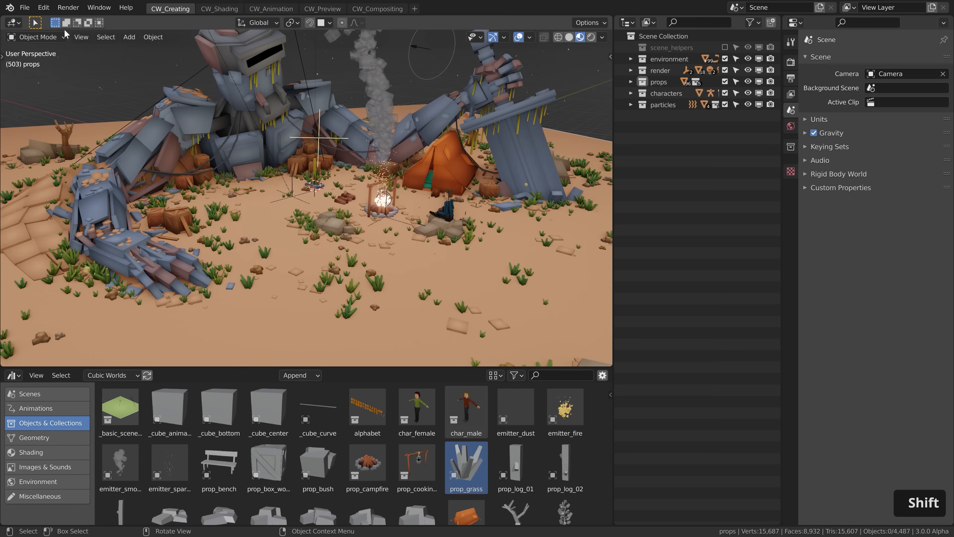
{"action": "left_click", "coordinate": [44, 7]}
{"action": "left_click", "coordinate": [60, 181]}
{"action": "left_click", "coordinate": [526, 87]}
{"action": "type", "text": "scatt"}
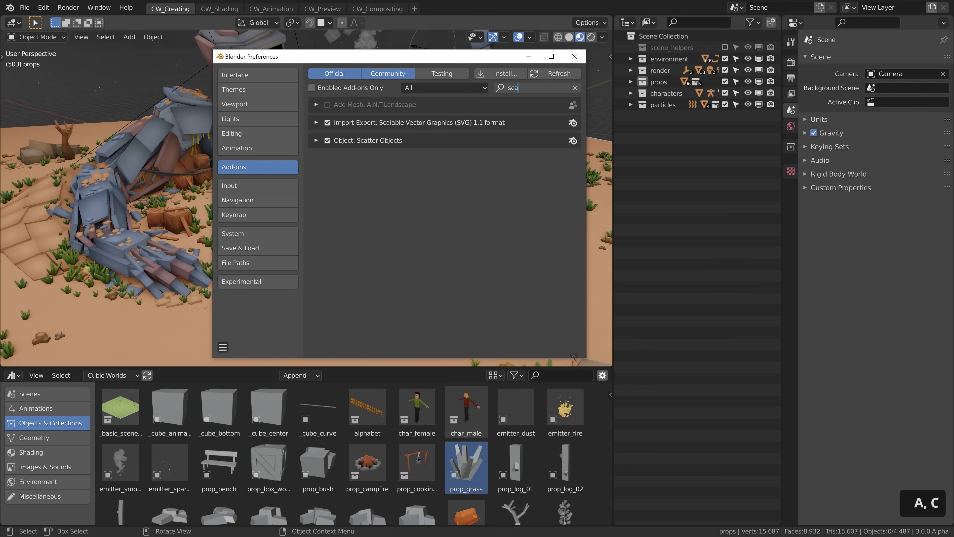
{"action": "left_click", "coordinate": [328, 104]}
Step: Clear the location of prop_grass and move it onto the open sand in the foreground
{"action": "key", "text": "alt+g"}
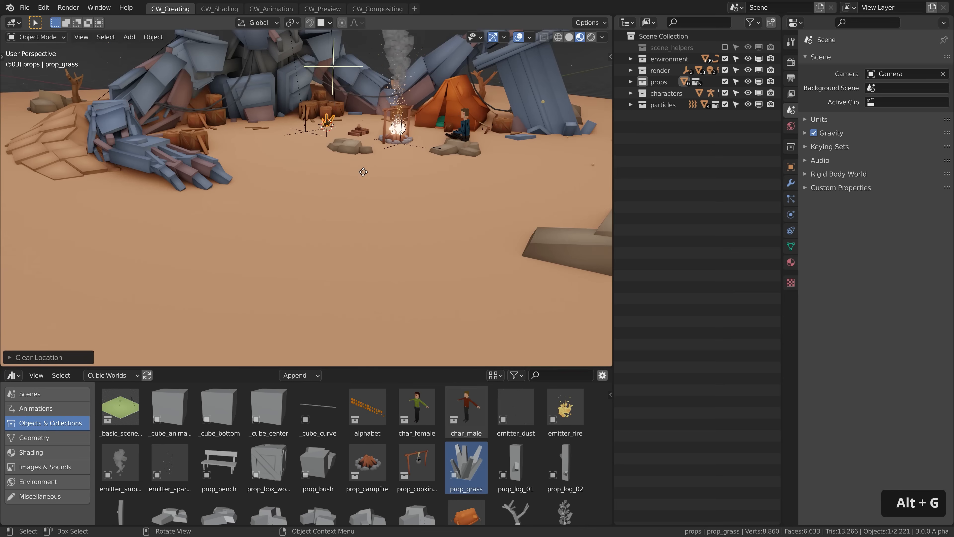
{"action": "key", "text": "g"}
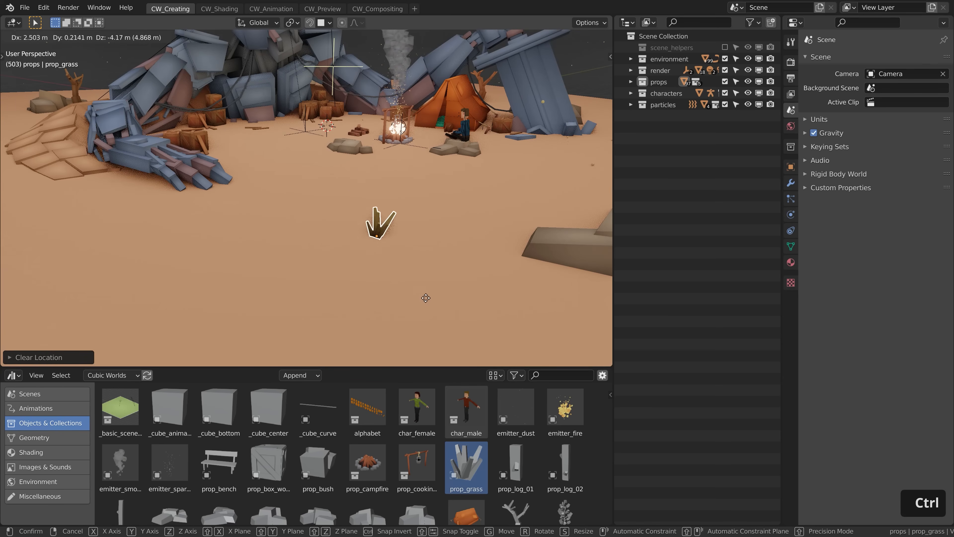
{"action": "left_click", "coordinate": [471, 345]}
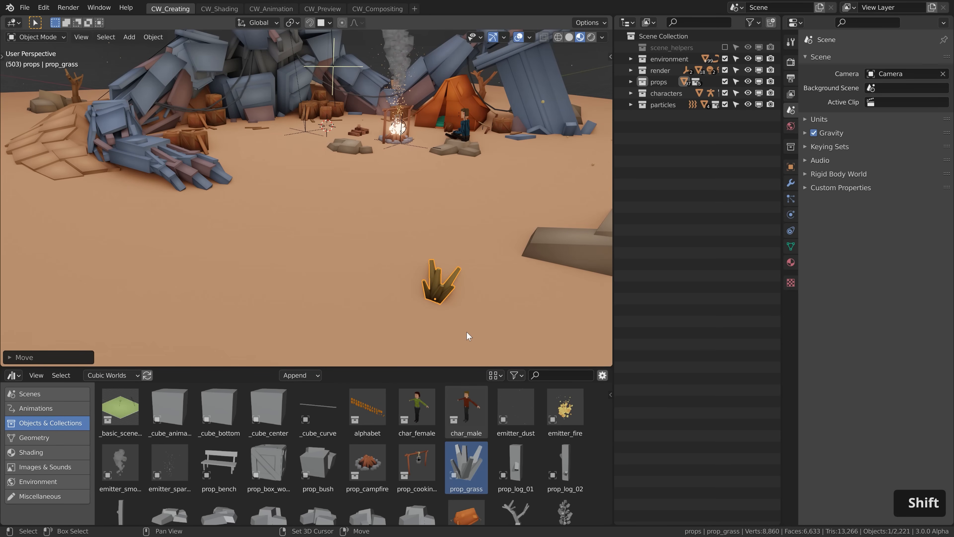
Step: Run Scatter Objects with prop_grass on the ground and paint two curved scatter strokes across the sand
{"action": "left_click", "coordinate": [370, 269], "text": "shift"}
{"action": "left_click", "coordinate": [153, 37]}
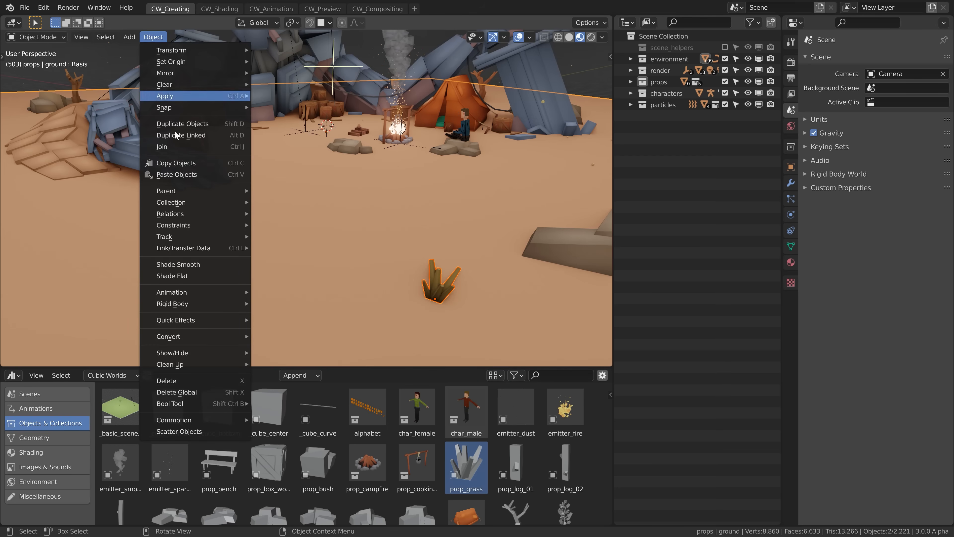
{"action": "left_click", "coordinate": [200, 428]}
{"action": "mouse_move", "coordinate": [289, 174]}
{"action": "left_mouse_down"}
{"action": "mouse_move", "coordinate": [299, 215]}
{"action": "mouse_move", "coordinate": [124, 293]}
{"action": "left_mouse_up"}
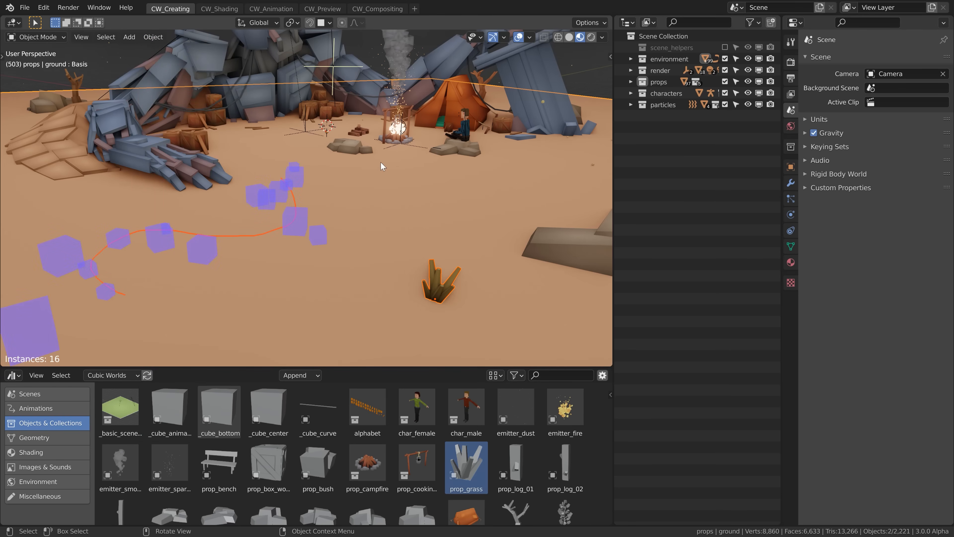
{"action": "left_click_drag", "start_coordinate": [380, 161], "coordinate": [433, 237]}
Step: Set the scatter density to 14.45 and the radius to 1.5 m, and confirm the scattering
{"action": "left_click", "coordinate": [791, 41]}
{"action": "left_click", "coordinate": [833, 101]}
{"action": "left_click_drag", "start_coordinate": [879, 117], "coordinate": [900, 117]}
{"action": "mouse_move", "coordinate": [891, 132]}
{"action": "left_mouse_down"}
{"action": "mouse_move", "coordinate": [861, 132]}
{"action": "mouse_move", "coordinate": [882, 132]}
{"action": "left_mouse_up"}
{"action": "key", "text": "Return"}
Step: Edit the prop_grass Duplicator mesh and duplicate one grass plant's face twice onto the bare sand beside the cluster
{"action": "middle_click_drag", "start_coordinate": [399, 248], "coordinate": [424, 251], "text": "shift"}
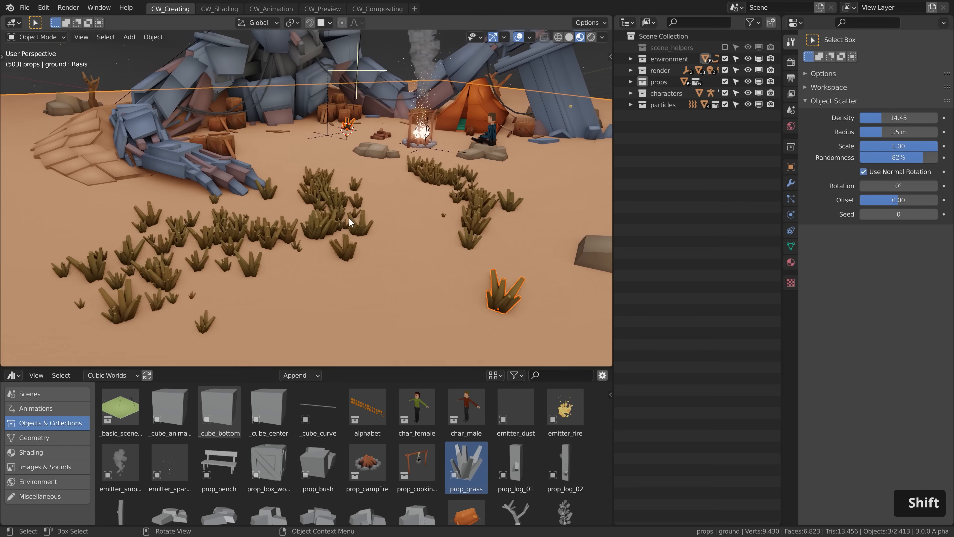
{"action": "key", "text": "Tab"}
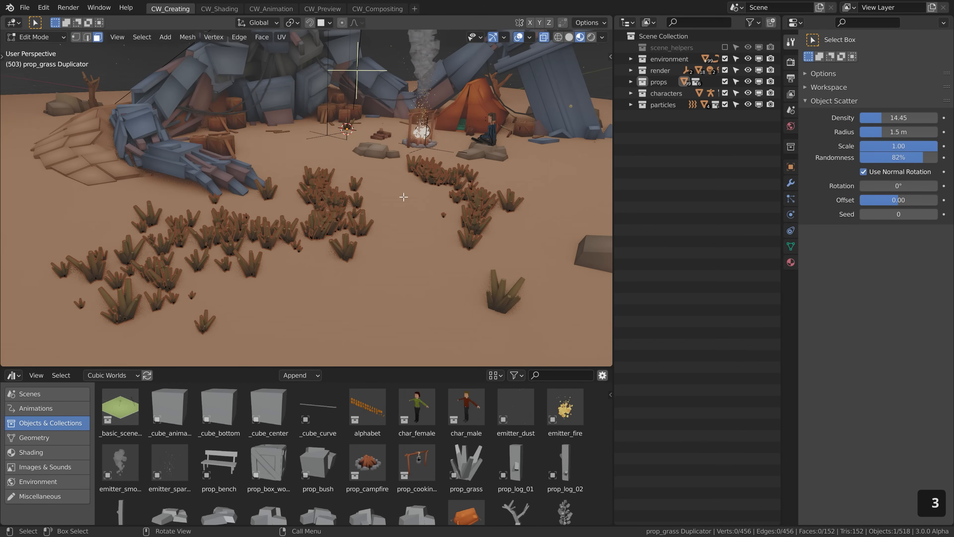
{"action": "middle_click_drag", "start_coordinate": [345, 180], "coordinate": [374, 197]}
{"action": "scroll", "coordinate": [374, 197], "scroll_direction": "up", "scroll_amount": 5}
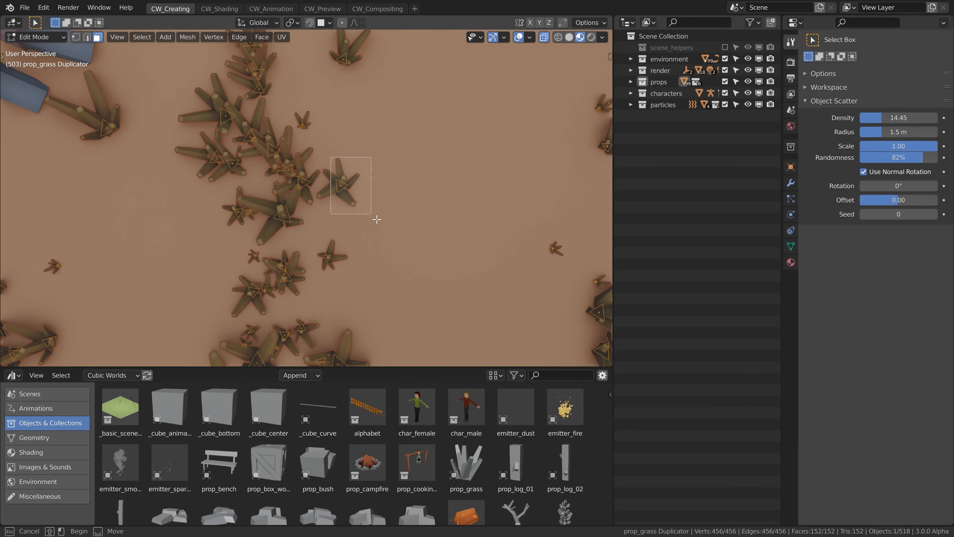
{"action": "left_click_drag", "start_coordinate": [377, 219], "coordinate": [377, 220]}
{"action": "key", "text": "shift+d"}
{"action": "left_click", "coordinate": [402, 225]}
{"action": "key", "text": "shift+d"}
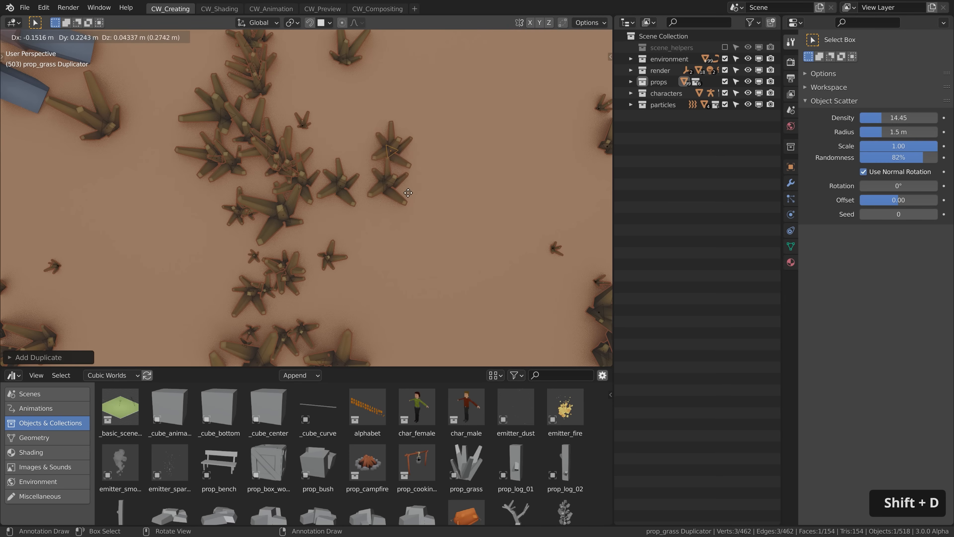
{"action": "left_click", "coordinate": [408, 186]}
Step: Delete a group of faces from the dense grass cluster to thin it out
{"action": "key", "text": "a"}
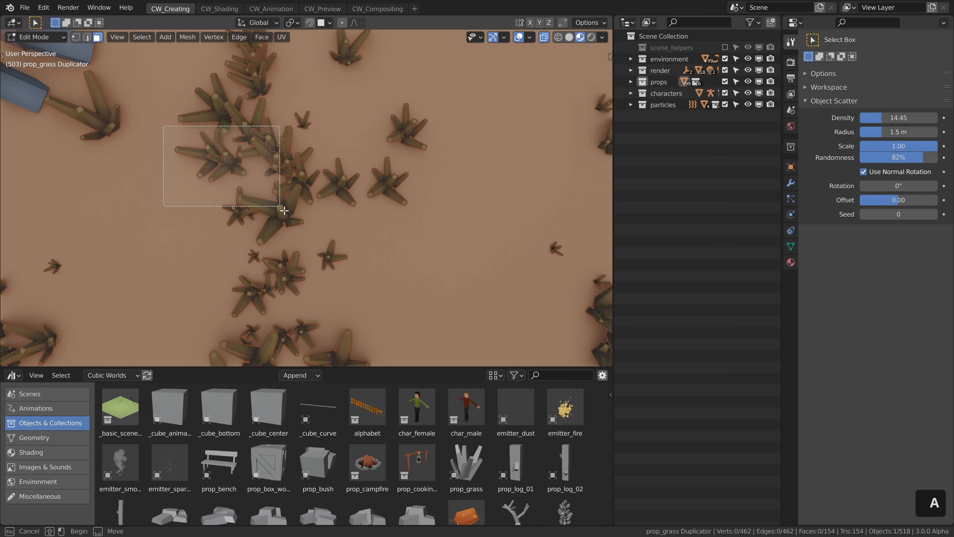
{"action": "left_click_drag", "start_coordinate": [285, 211], "coordinate": [282, 206]}
{"action": "key", "text": "x"}
{"action": "left_click", "coordinate": [281, 206]}
Step: Set snapping to Face with rotation aligned to the target, and turn snapping on
{"action": "scroll", "coordinate": [283, 209], "scroll_direction": "down", "scroll_amount": 4}
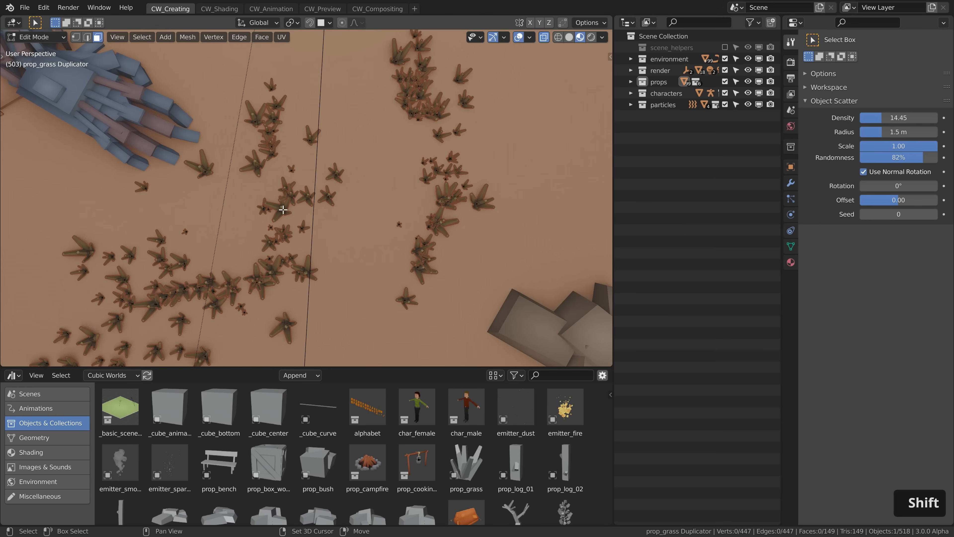
{"action": "middle_click_drag", "start_coordinate": [283, 209], "coordinate": [424, 234], "text": "shift"}
{"action": "left_click", "coordinate": [325, 23]}
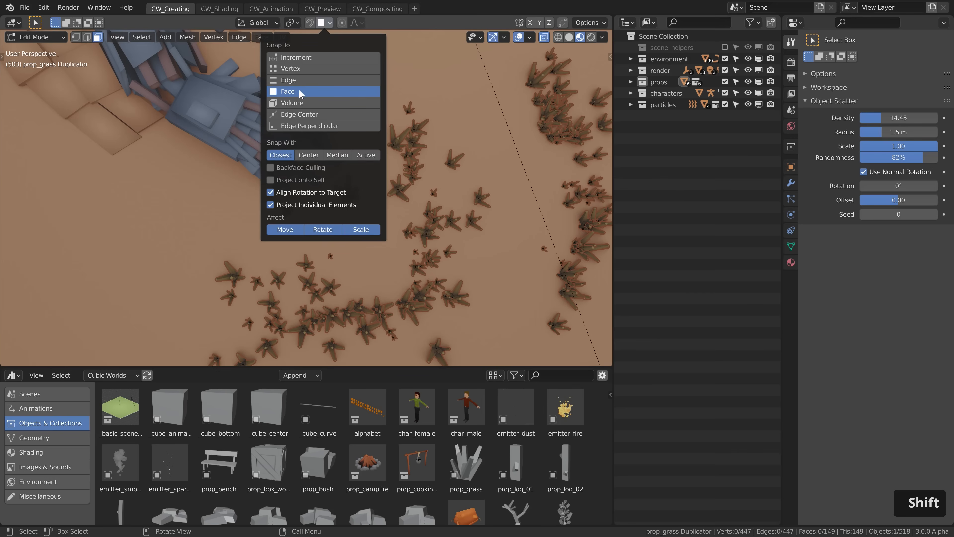
{"action": "left_click", "coordinate": [309, 23]}
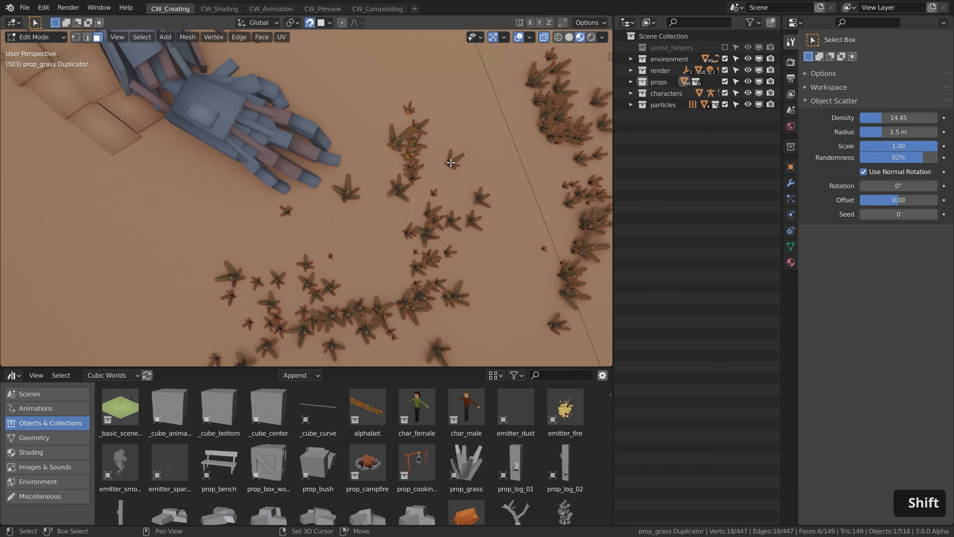
Step: Duplicate the selected patch of six grass faces onto the robot's hand, and again onto its forearm plate
{"action": "scroll", "coordinate": [452, 156], "scroll_direction": "up", "scroll_amount": 3}
{"action": "key", "text": "shift+d"}
{"action": "left_click", "coordinate": [293, 207]}
{"action": "middle_click_drag", "start_coordinate": [293, 207], "coordinate": [241, 228]}
{"action": "key", "text": "shift+d"}
{"action": "left_click", "coordinate": [178, 198]}
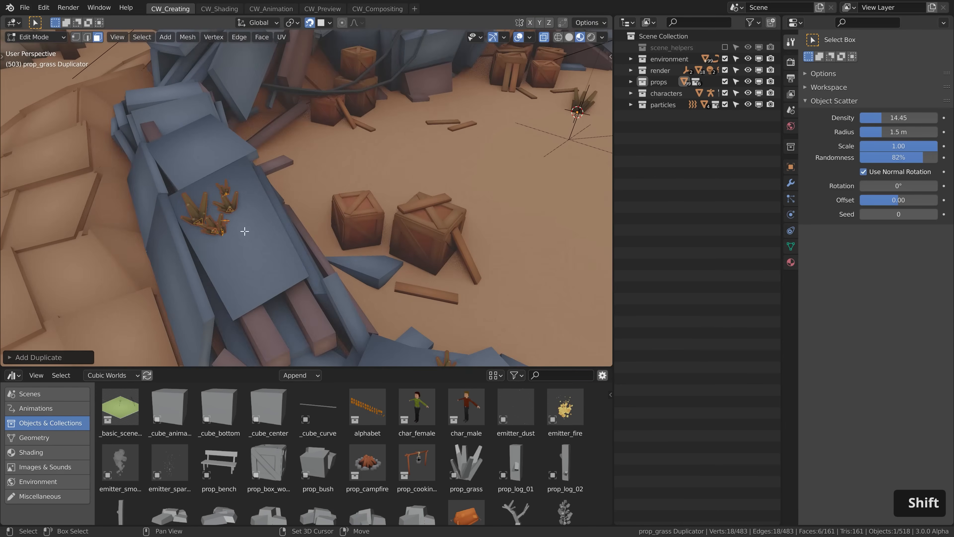
Step: Duplicate the grass patch onto the wooden crate and scale it down to fit
{"action": "key", "text": "shift+d"}
{"action": "key", "text": "s"}
{"action": "left_click", "coordinate": [434, 206]}
{"action": "scroll", "coordinate": [338, 211], "scroll_direction": "up", "scroll_amount": 3}
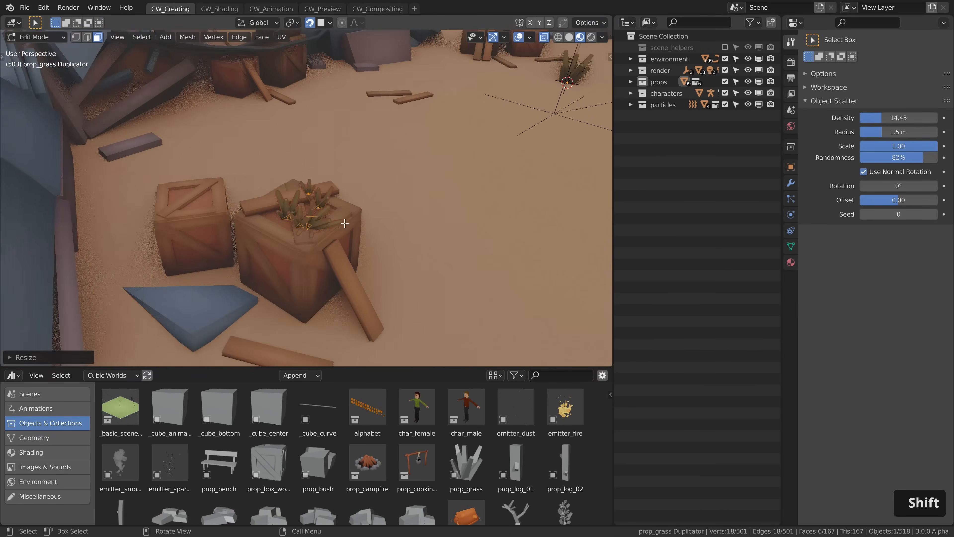
{"action": "middle_click_drag", "start_coordinate": [338, 211], "coordinate": [277, 220], "text": "shift"}
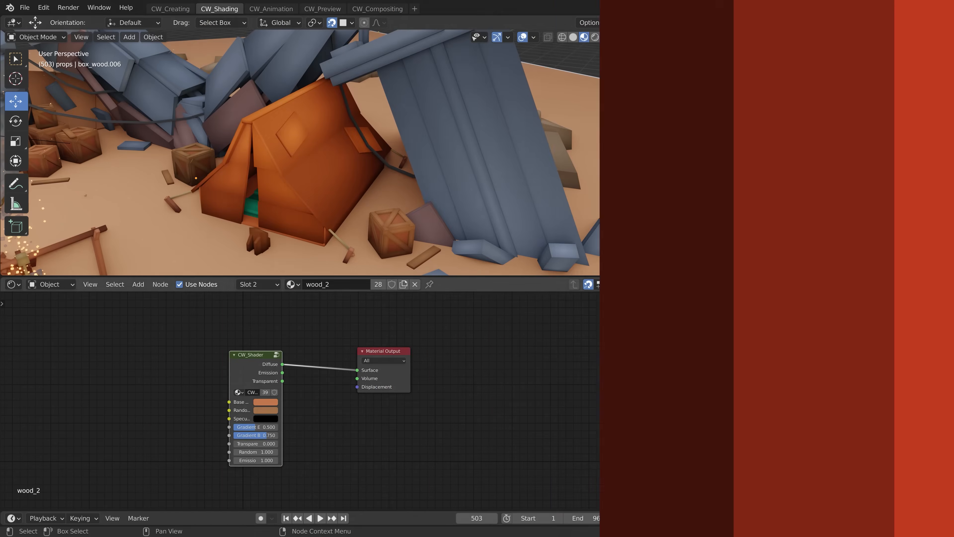
{"action": "key", "text": "alt+F9"}
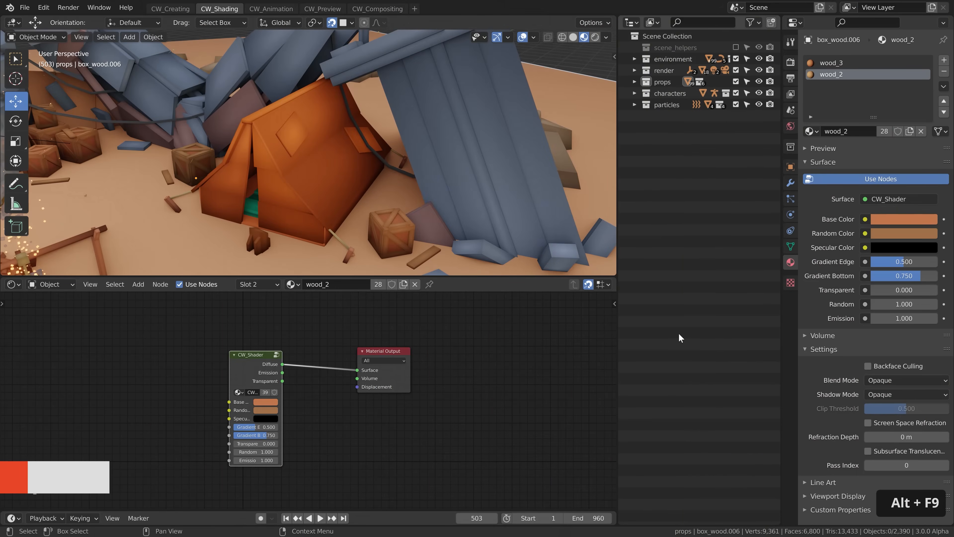
Step: Examine the materials of the bedroll and tent beside the crates, including the nodes inside the tent's CW_Shader group
{"action": "left_click", "coordinate": [403, 234]}
{"action": "left_click", "coordinate": [249, 214]}
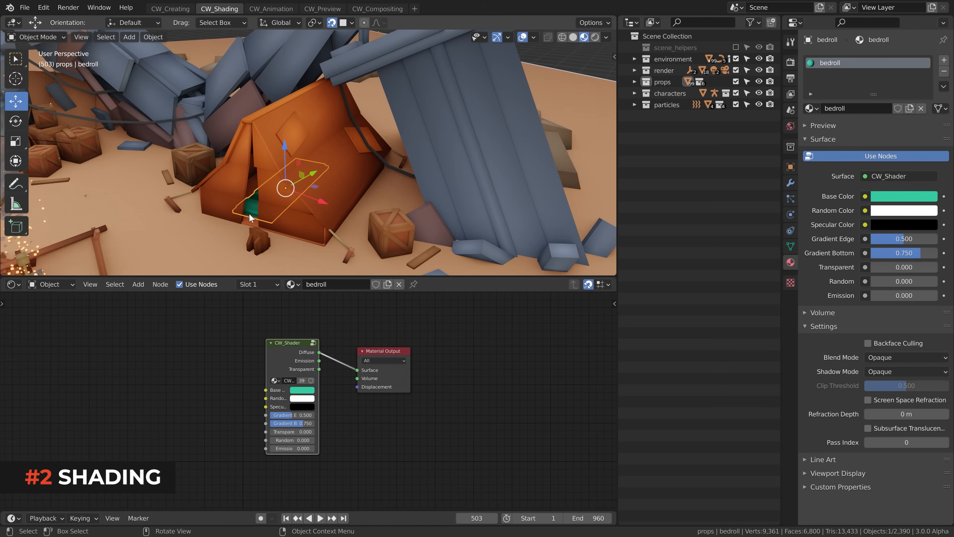
{"action": "left_click", "coordinate": [339, 155]}
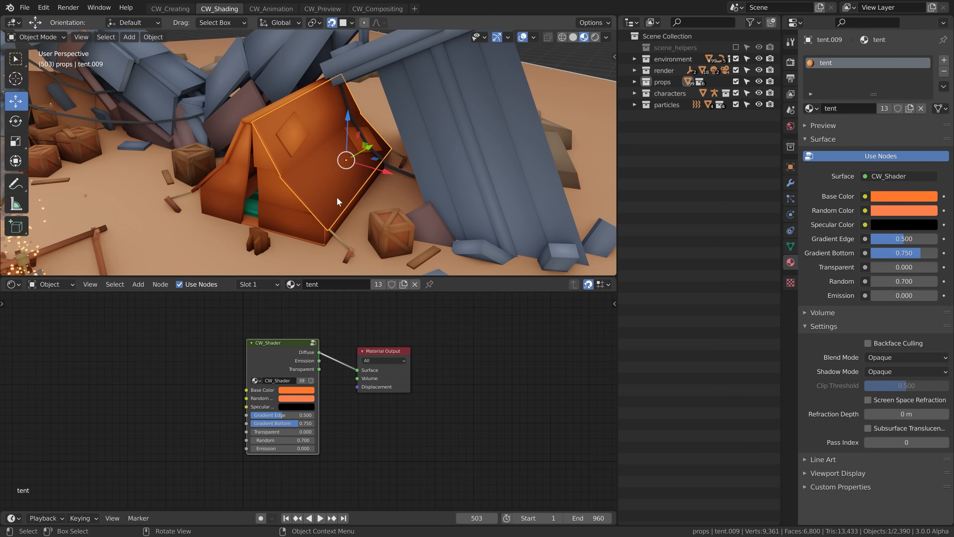
{"action": "scroll", "coordinate": [287, 385], "scroll_direction": "up", "scroll_amount": 1}
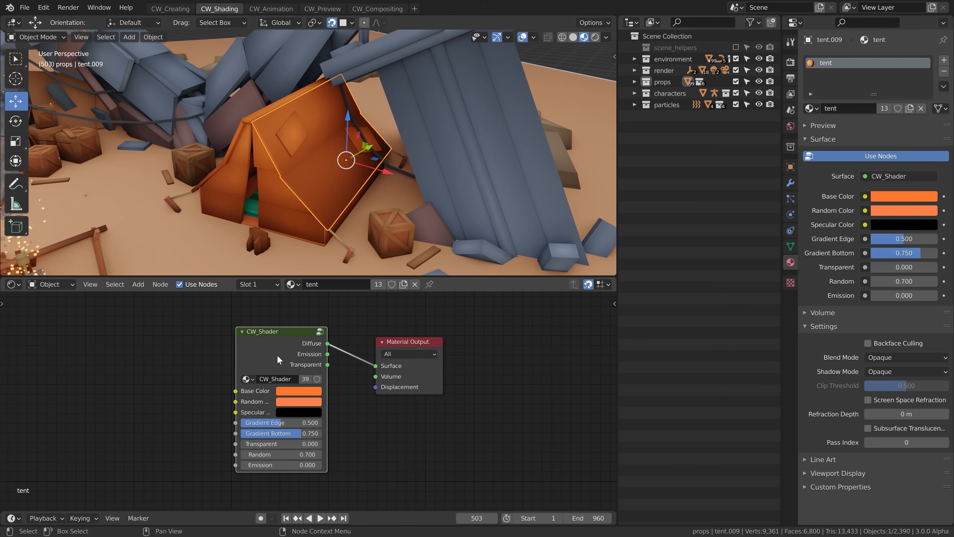
{"action": "key", "text": "Tab"}
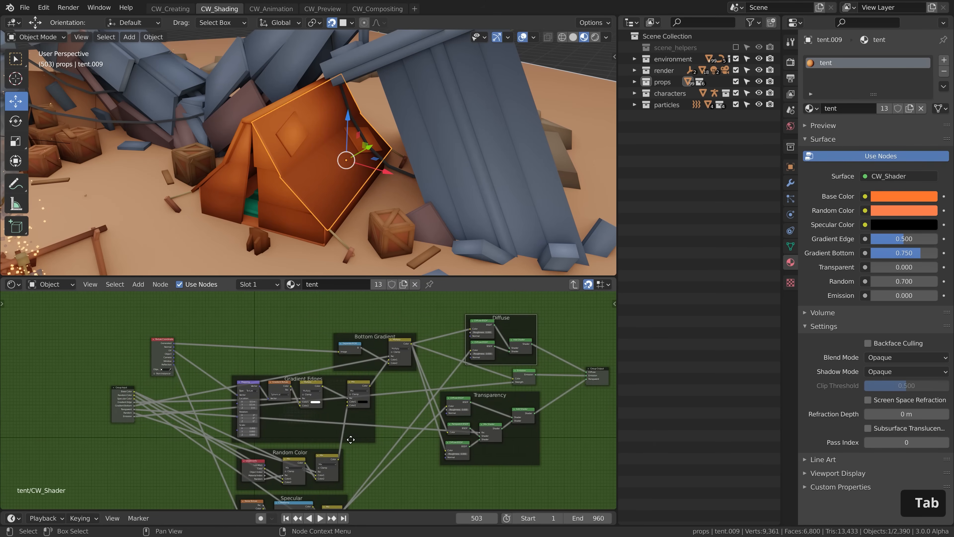
{"action": "middle_click_drag", "start_coordinate": [351, 439], "coordinate": [314, 398]}
{"action": "key", "text": "Tab"}
Step: Set the tent shader's Base Color to bright green and its Random value to 1.000
{"action": "left_click", "coordinate": [314, 396]}
{"action": "left_click_drag", "start_coordinate": [352, 263], "coordinate": [314, 231]}
{"action": "left_click_drag", "start_coordinate": [313, 478], "coordinate": [331, 478]}
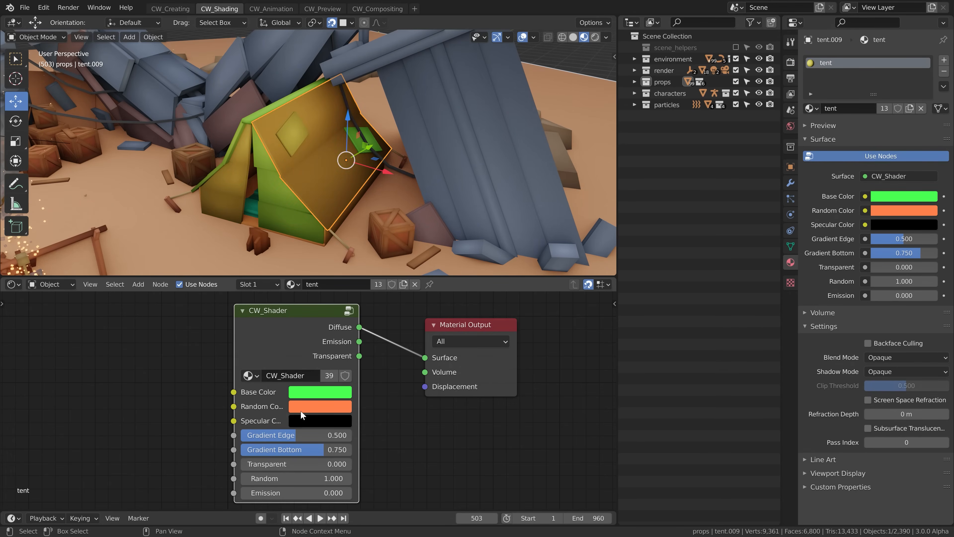
Step: Give the tent a pale blue Random Color, Gradient Bottom 0.662, Emission 7.200 and Transparent 0.162, with the Transparent output feeding the material surface
{"action": "left_click_drag", "start_coordinate": [300, 435], "coordinate": [282, 450]}
{"action": "left_click_drag", "start_coordinate": [283, 450], "coordinate": [292, 450]}
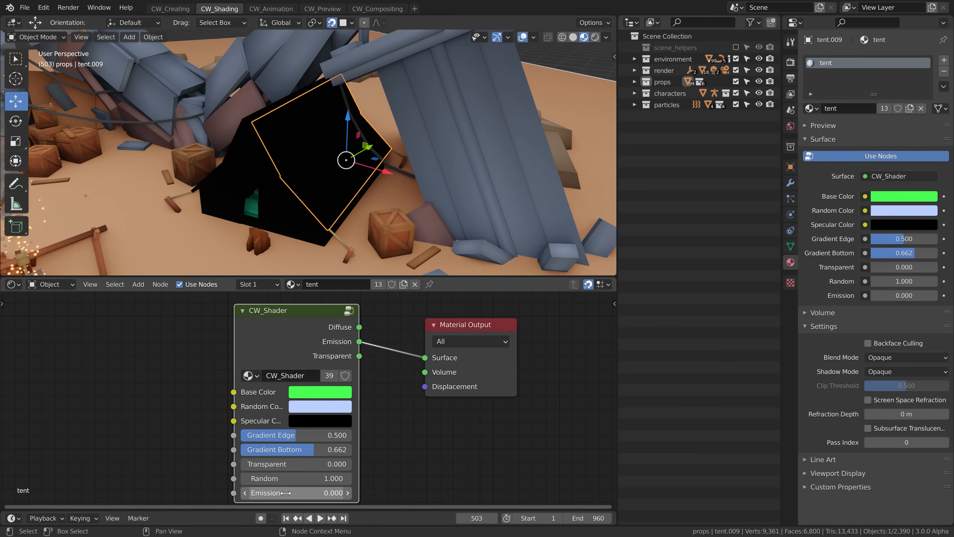
{"action": "left_click_drag", "start_coordinate": [286, 493], "coordinate": [327, 493]}
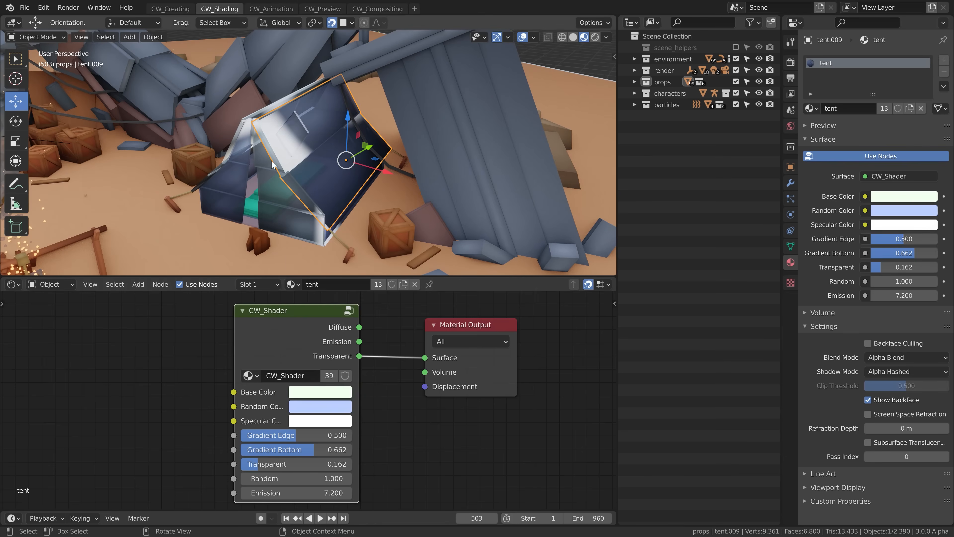
{"action": "middle_click_drag", "start_coordinate": [272, 164], "coordinate": [338, 177]}
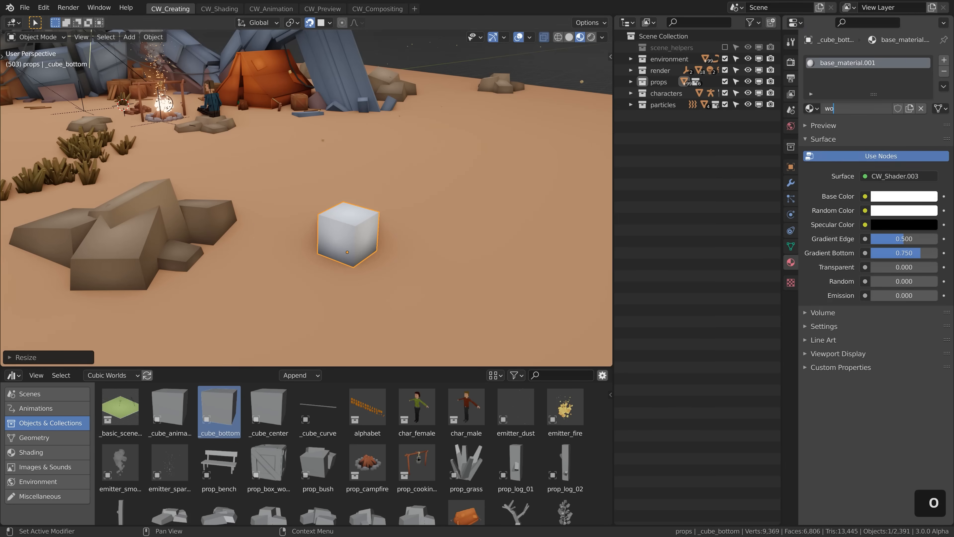
Step: Name the new cube's material wood, make its Base Color orange and set Gradient Bottom to 0.562
{"action": "key", "text": "Return"}
{"action": "left_click", "coordinate": [904, 196]}
{"action": "left_click", "coordinate": [871, 87]}
{"action": "left_click_drag", "start_coordinate": [904, 252], "coordinate": [895, 253]}
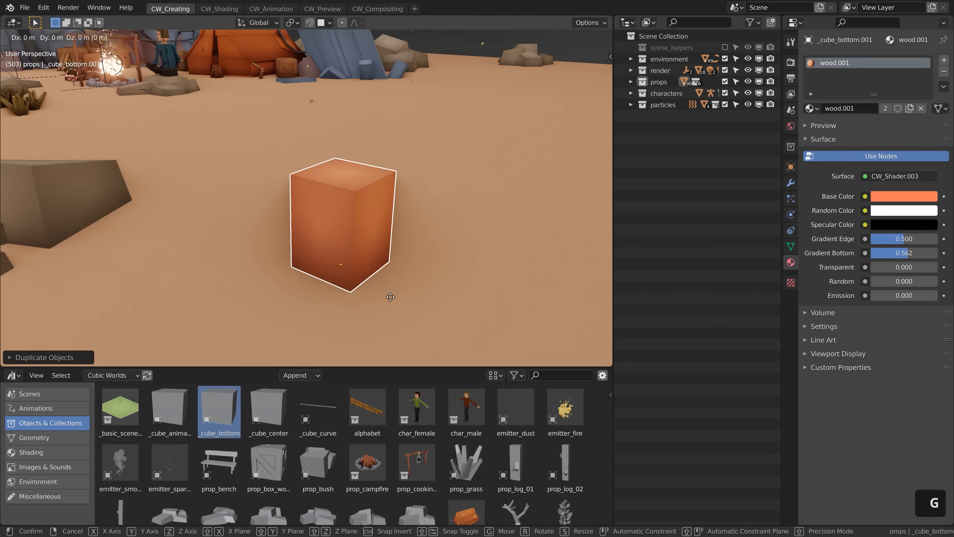
Step: Raise the duplicated cube along Z as a thin inset cap on the stump and give it a pale yellow Base Color
{"action": "key", "text": "z"}
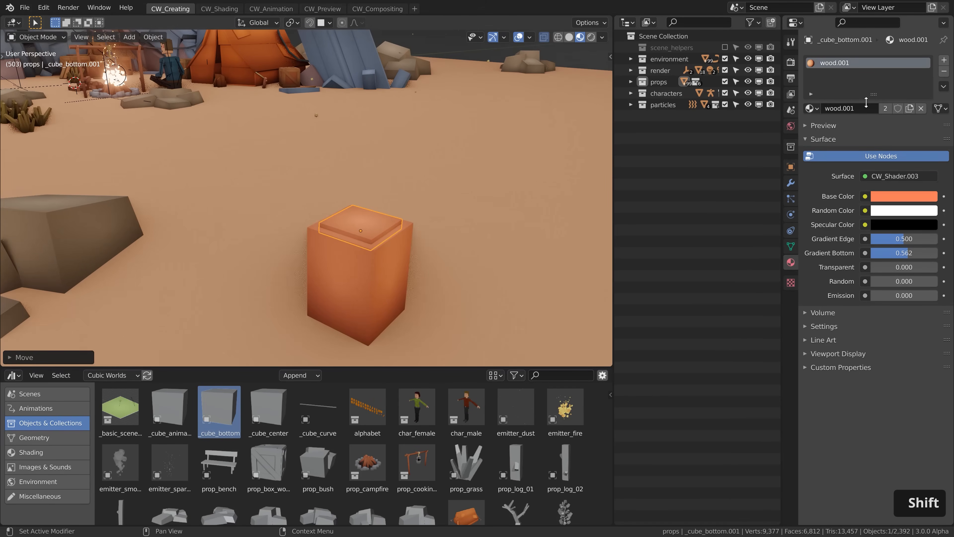
{"action": "left_click", "coordinate": [904, 196]}
{"action": "left_click_drag", "start_coordinate": [913, 76], "coordinate": [894, 67]}
Step: Duplicate the orange trunk cube, then shrink, rotate and place the copy as a branch stub on the stump's side
{"action": "key", "text": "shift+d"}
{"action": "key", "text": "s"}
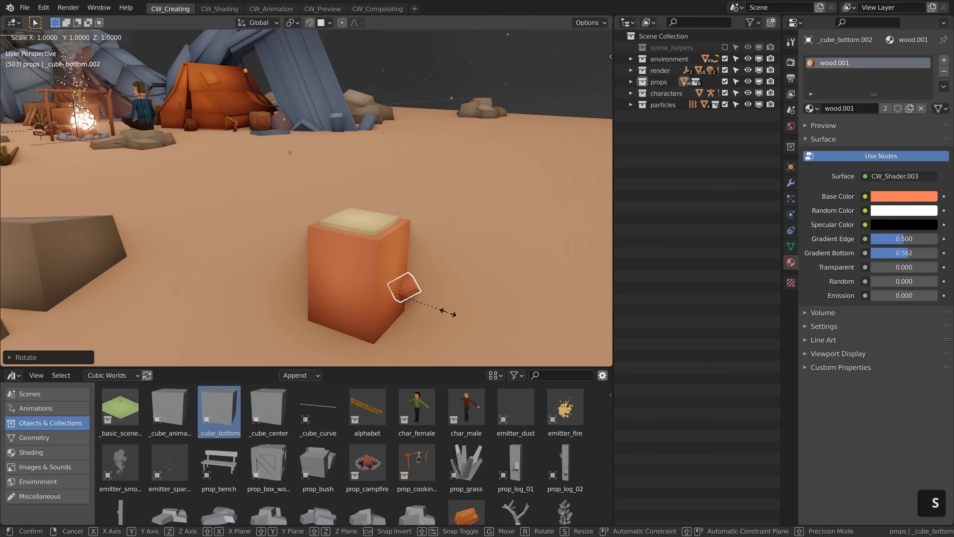
{"action": "key", "text": "g"}
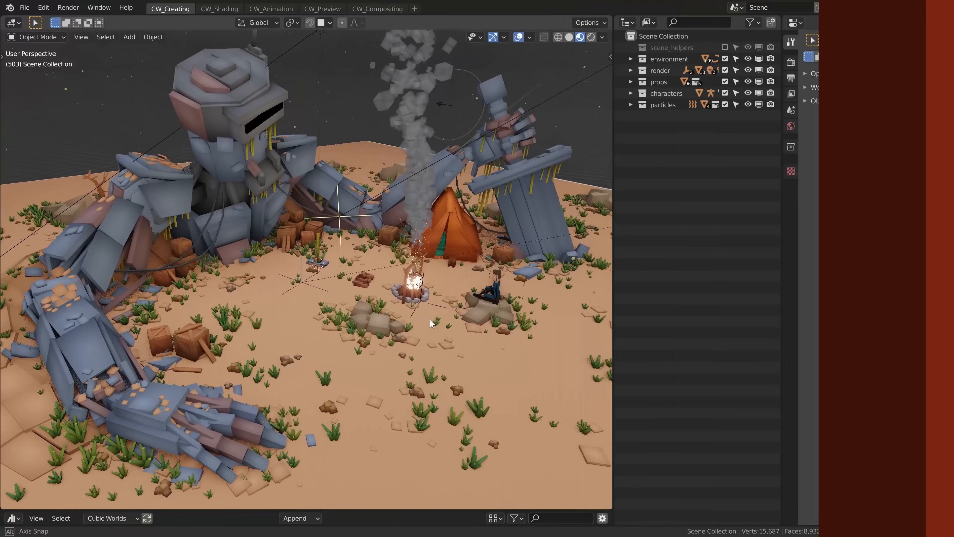
{"action": "scroll", "coordinate": [442, 320], "scroll_direction": "up", "scroll_amount": 5}
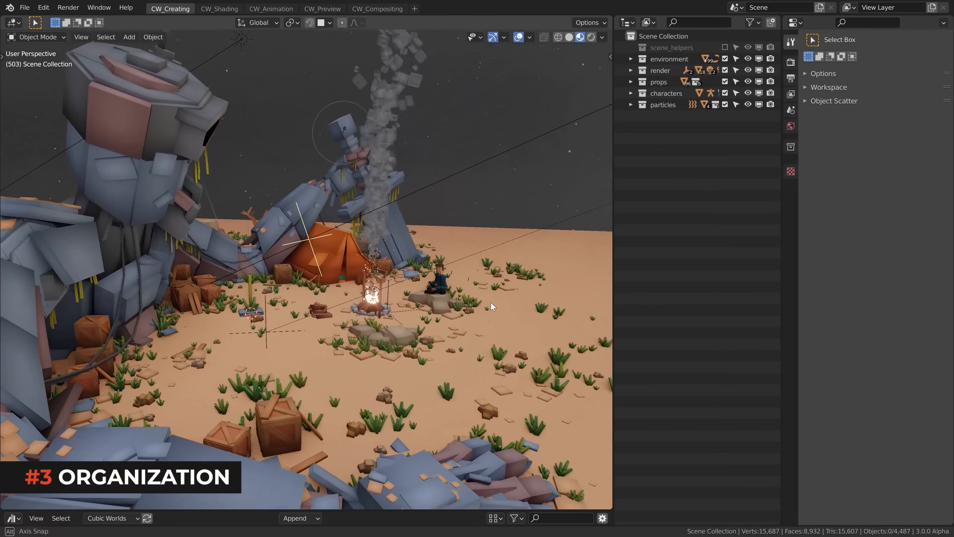
{"action": "middle_click_drag", "start_coordinate": [491, 302], "coordinate": [432, 311]}
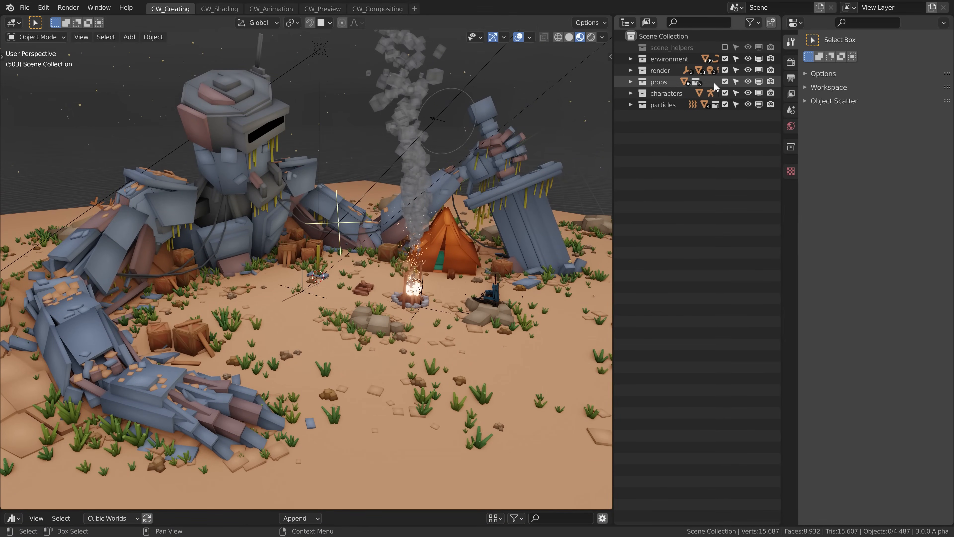
{"action": "mouse_move", "coordinate": [725, 59]}
{"action": "left_mouse_down"}
{"action": "mouse_move", "coordinate": [725, 106]}
{"action": "mouse_move", "coordinate": [727, 58]}
{"action": "left_mouse_up"}
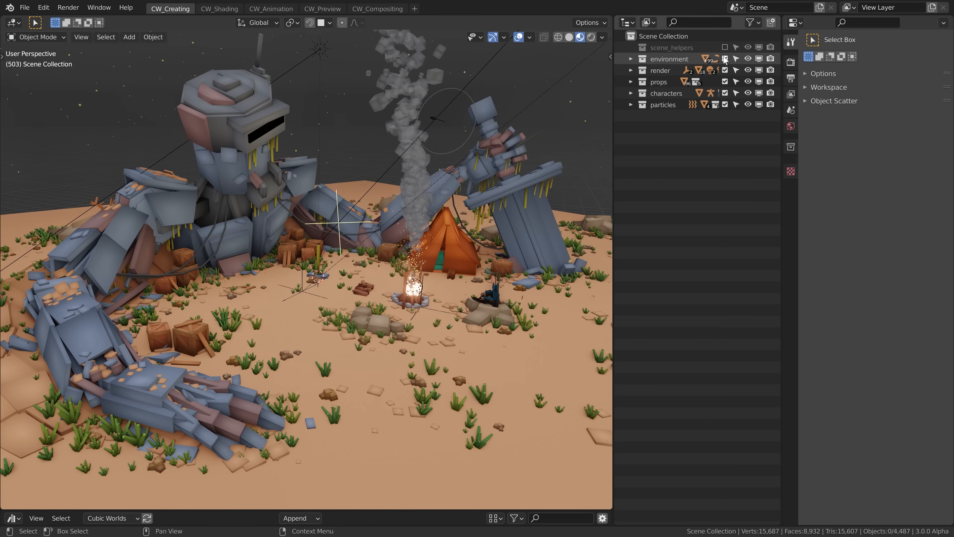
Step: Select all objects in the props collection, try moving them together, and clear the selection
{"action": "left_click", "coordinate": [682, 82]}
{"action": "right_click", "coordinate": [655, 87]}
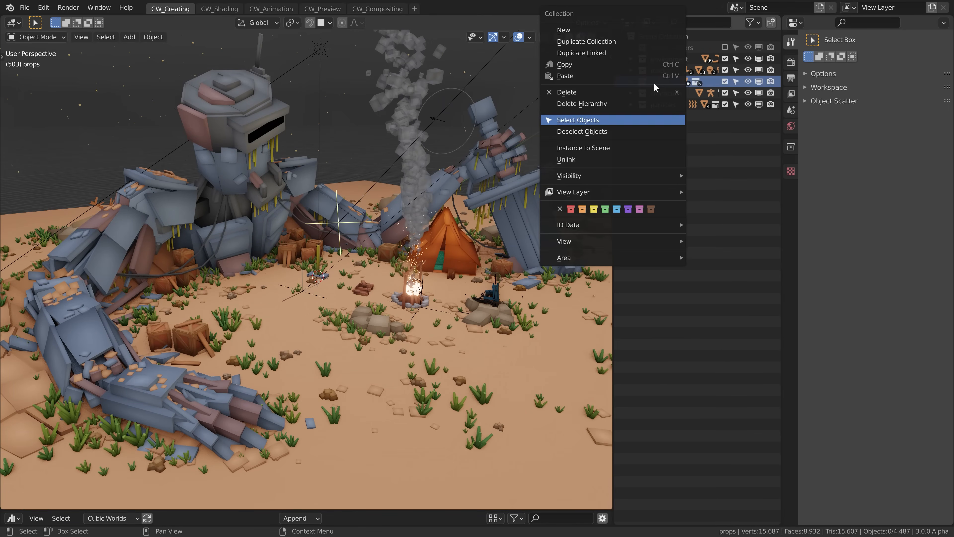
{"action": "left_click", "coordinate": [583, 120]}
{"action": "key", "text": "g"}
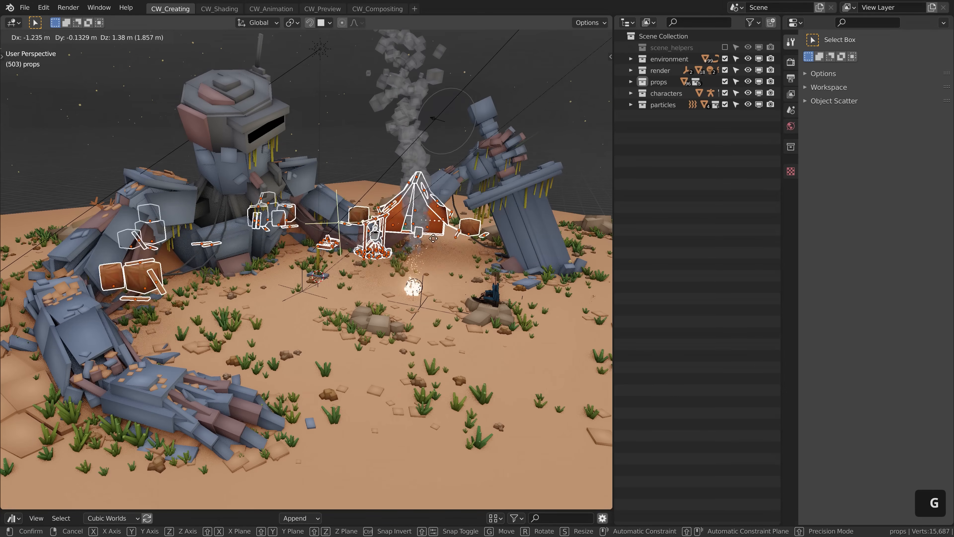
{"action": "right_click", "coordinate": [433, 288]}
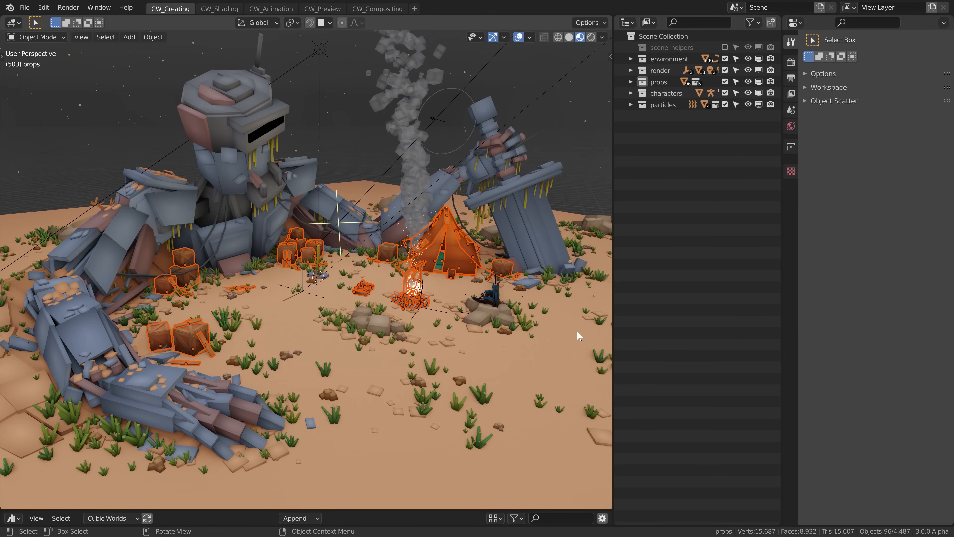
{"action": "key", "text": "alt+a"}
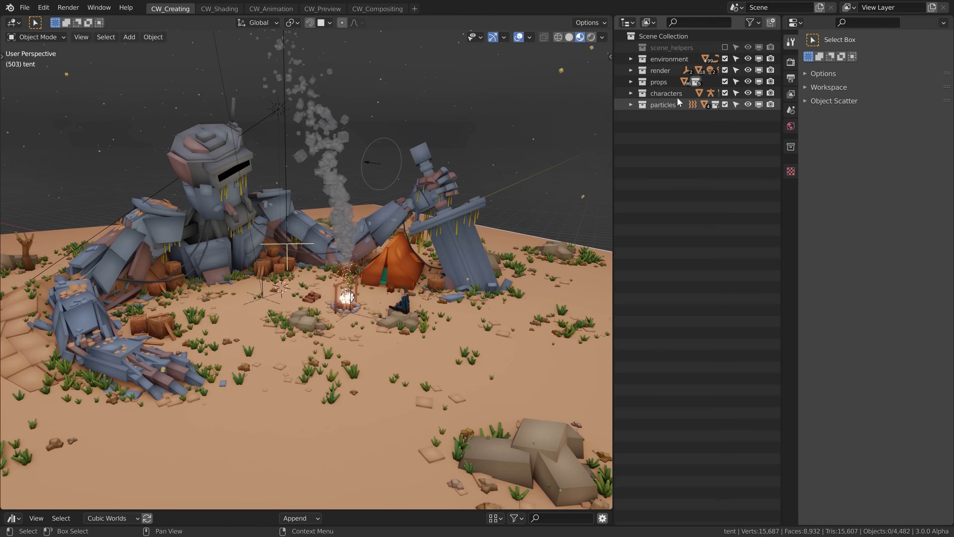
Step: Enable and expand the scene_helpers collection and examine its helper objects around the whole scene
{"action": "left_click", "coordinate": [724, 48]}
{"action": "left_click", "coordinate": [659, 48]}
{"action": "scroll", "coordinate": [469, 174], "scroll_direction": "down", "scroll_amount": 6}
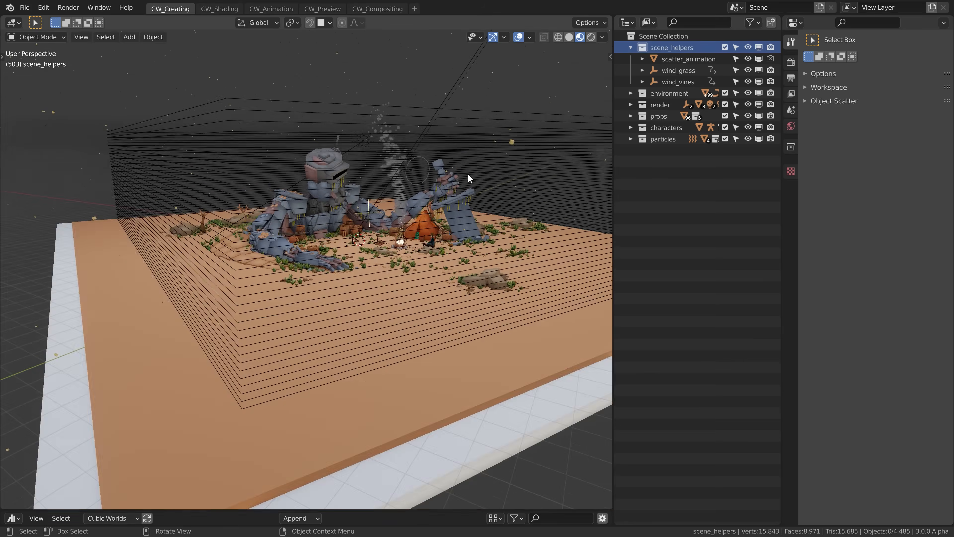
{"action": "middle_click_drag", "start_coordinate": [468, 174], "coordinate": [406, 273]}
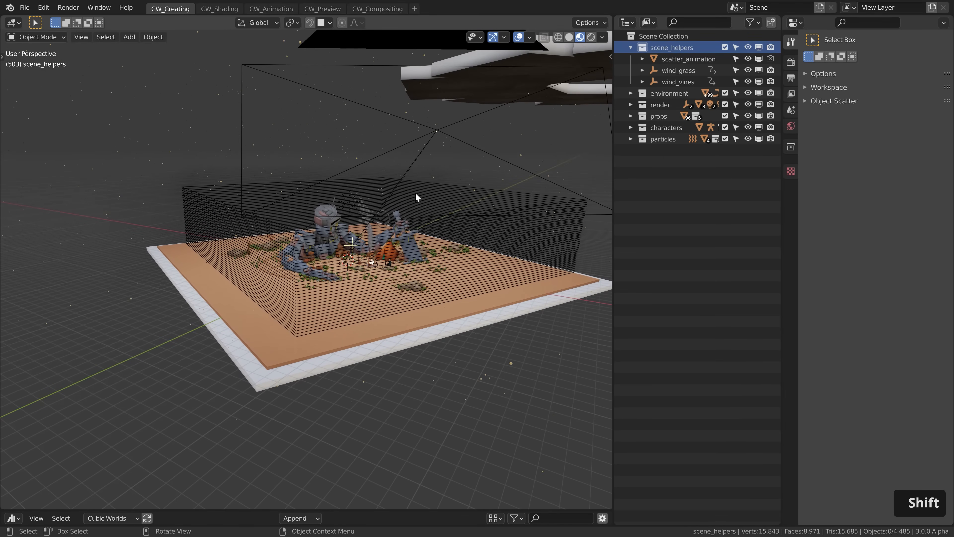
{"action": "middle_click_drag", "start_coordinate": [358, 238], "coordinate": [377, 215], "text": "ctrl"}
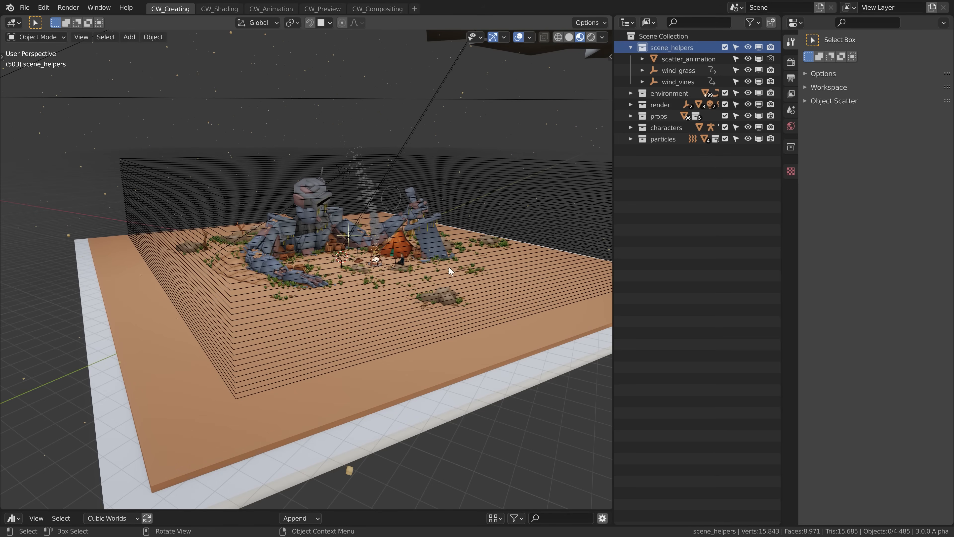
Step: Exclude scene_helpers, environment, render, props, characters and particles from the view layer
{"action": "left_click", "coordinate": [725, 48]}
{"action": "left_click_drag", "start_coordinate": [725, 59], "coordinate": [727, 105]}
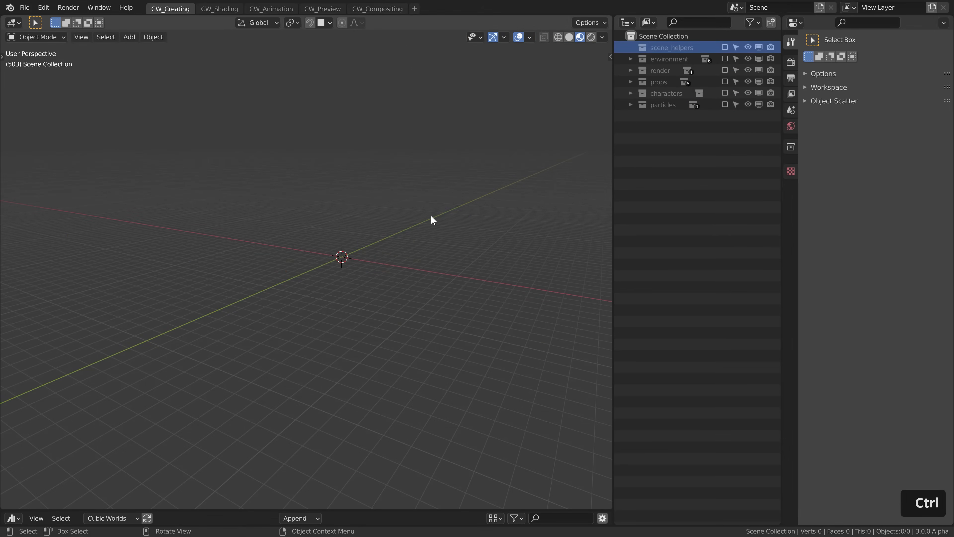
Step: Enable the props, particles and characters collections one at a time to view each in isolation
{"action": "left_click", "coordinate": [726, 81]}
{"action": "left_click", "coordinate": [724, 104]}
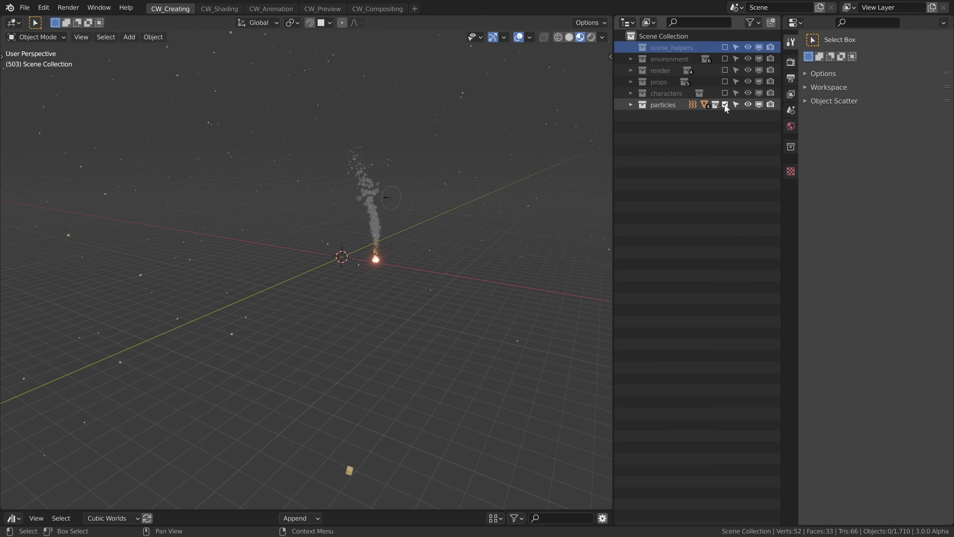
{"action": "left_click", "coordinate": [724, 104]}
{"action": "left_click", "coordinate": [725, 93]}
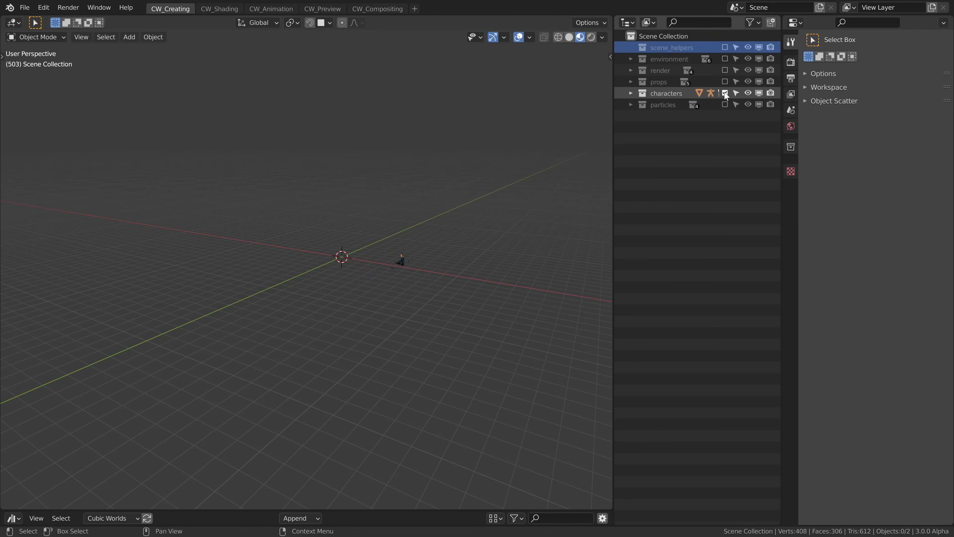
Step: Enable the environment collection, leaving only its ground and robot sub-collections included
{"action": "left_click", "coordinate": [724, 59]}
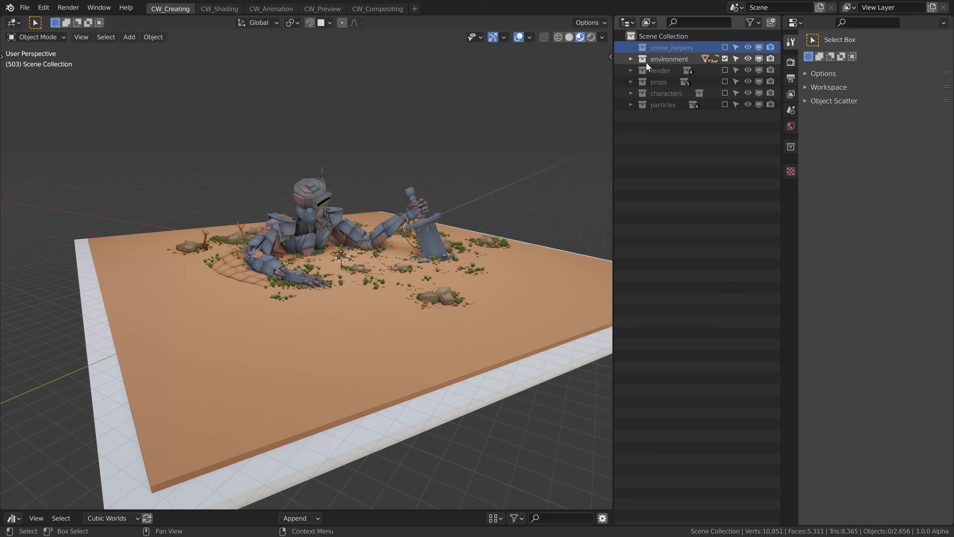
{"action": "left_click", "coordinate": [630, 60]}
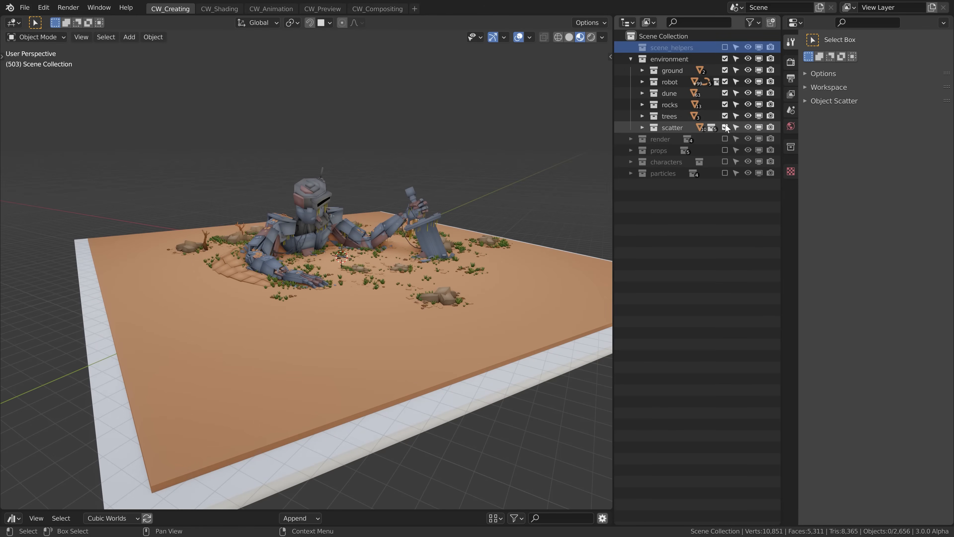
{"action": "left_click_drag", "start_coordinate": [724, 128], "coordinate": [725, 82]}
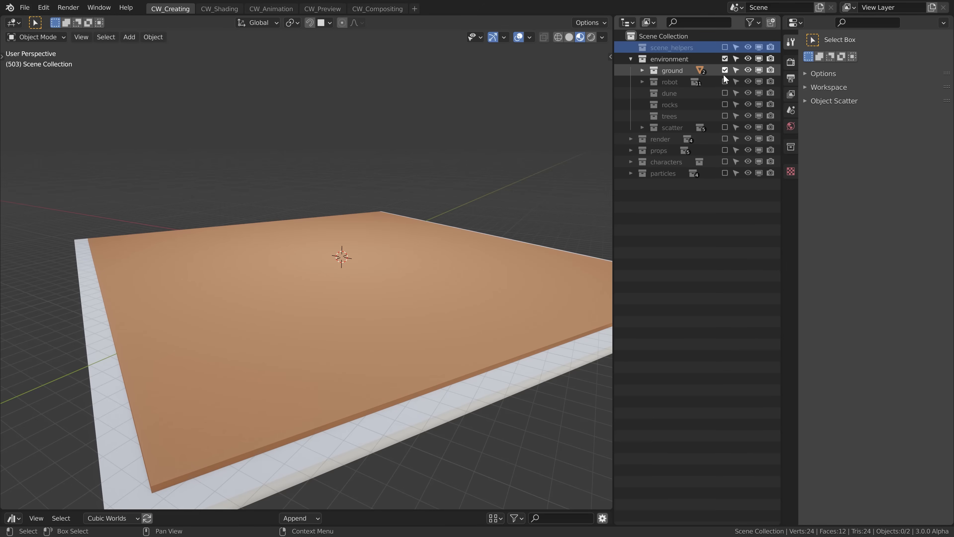
{"action": "left_click", "coordinate": [725, 81]}
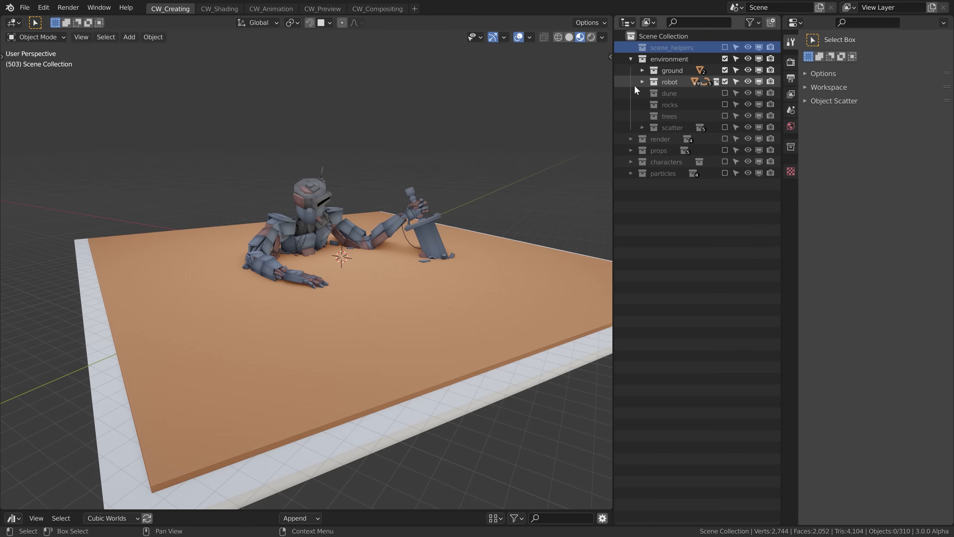
Step: Expand the robot collection, select all objects in robot_hand_L and frame them in the view
{"action": "left_click", "coordinate": [642, 82]}
{"action": "mouse_move", "coordinate": [726, 93]}
{"action": "left_mouse_down"}
{"action": "mouse_move", "coordinate": [725, 206]}
{"action": "mouse_move", "coordinate": [725, 101]}
{"action": "left_mouse_up"}
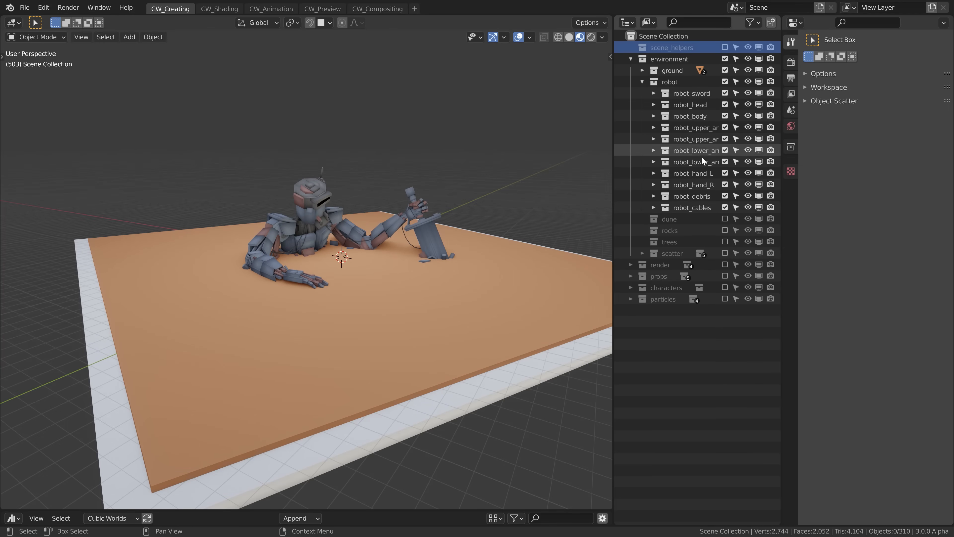
{"action": "right_click", "coordinate": [698, 173]}
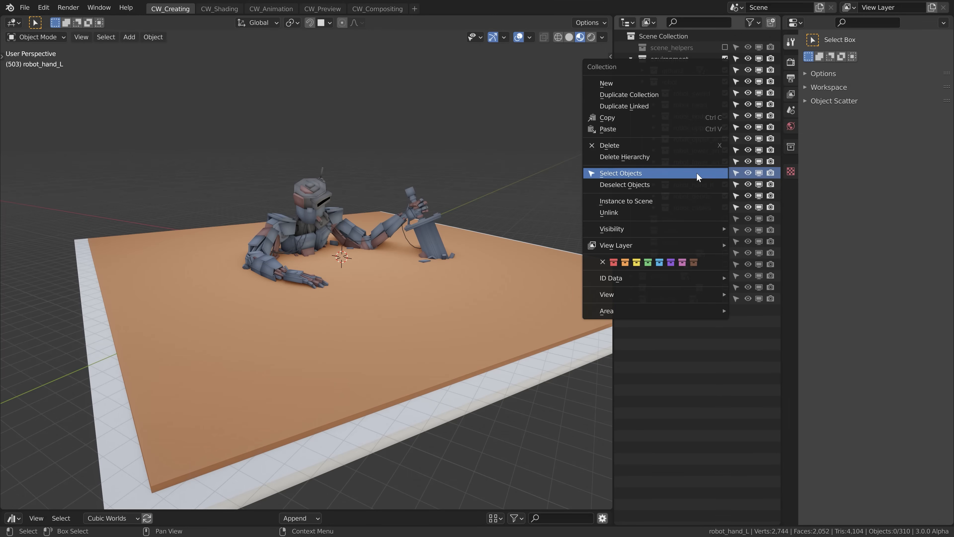
{"action": "left_click", "coordinate": [678, 176]}
{"action": "key", "text": "KP_Decimal"}
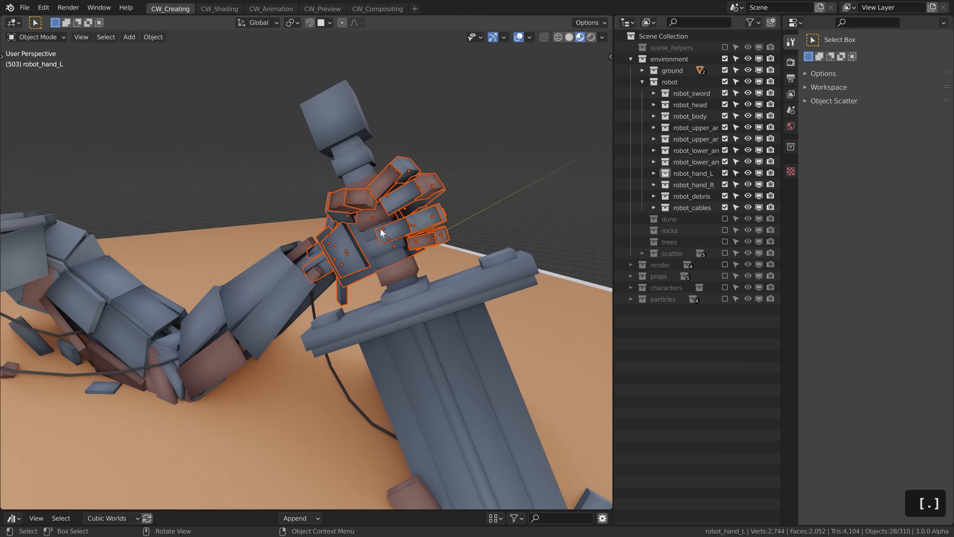
Step: Try moving and rotating the robot's whole left hand as a group, cancel each transform, and clear the selection
{"action": "key", "text": "g"}
{"action": "right_click", "coordinate": [412, 242]}
{"action": "key", "text": "r"}
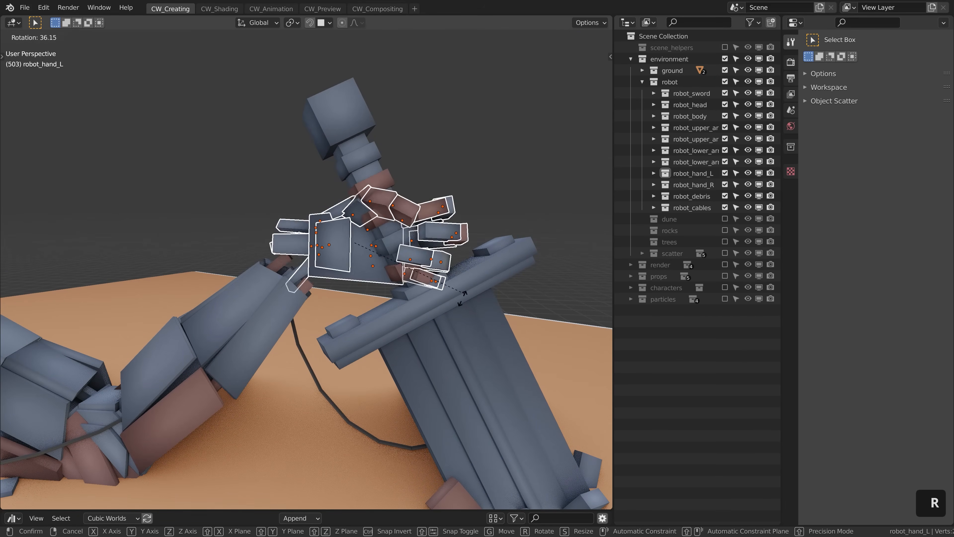
{"action": "right_click", "coordinate": [441, 299]}
{"action": "key", "text": "g"}
{"action": "right_click", "coordinate": [443, 259]}
{"action": "scroll", "coordinate": [443, 259], "scroll_direction": "down", "scroll_amount": 4}
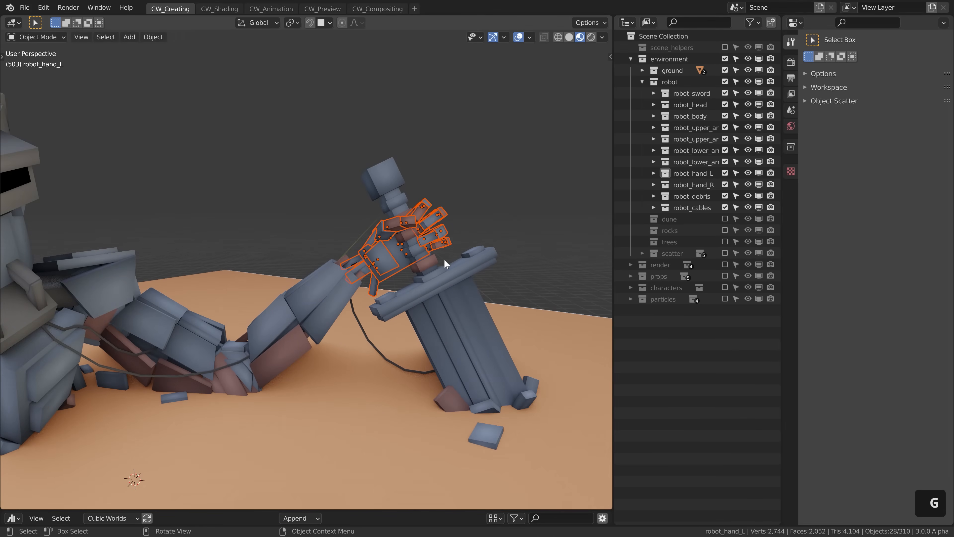
{"action": "middle_click_drag", "start_coordinate": [445, 259], "coordinate": [464, 250], "text": "shift"}
{"action": "key", "text": "alt+a"}
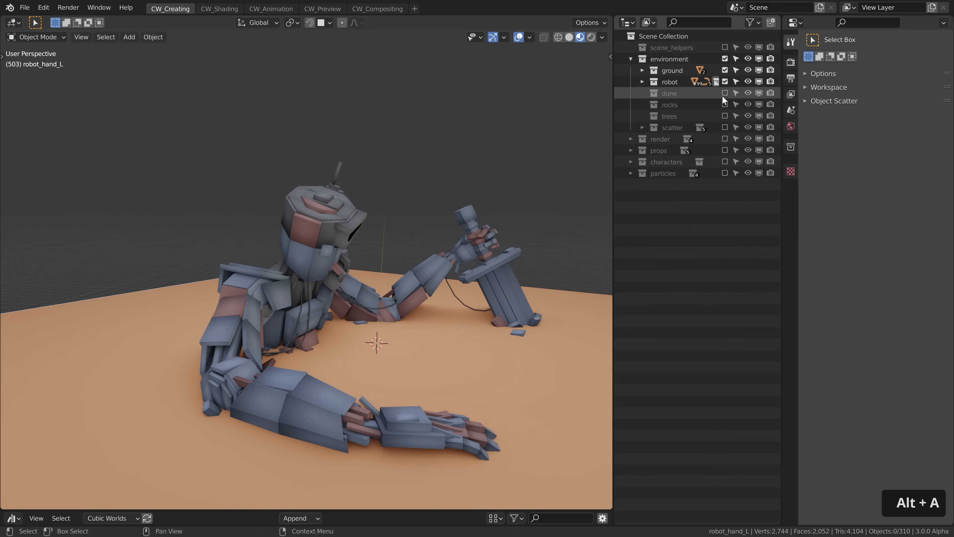
Step: Include the dune, rocks, trees and scatter sub-collections of the environment and view the fuller scene around the robot
{"action": "left_click", "coordinate": [725, 94]}
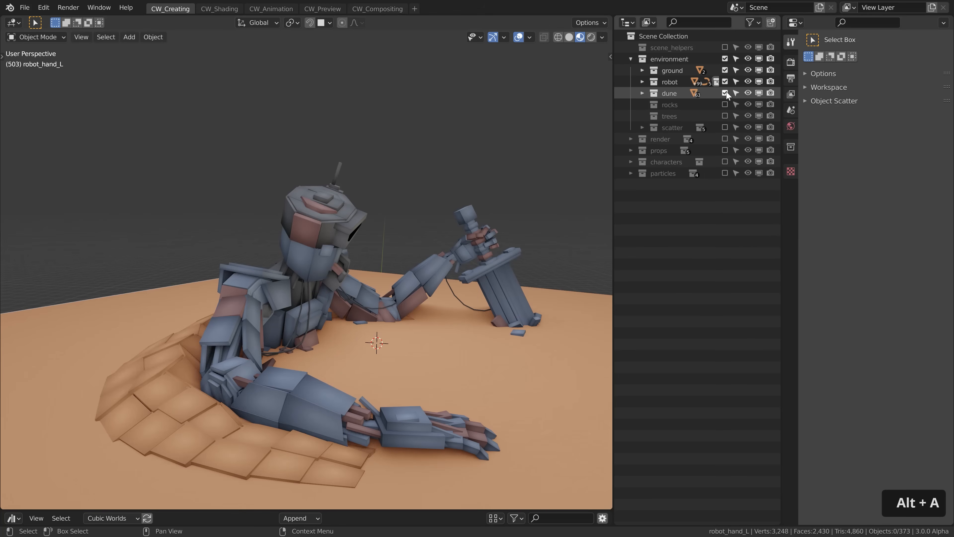
{"action": "left_click", "coordinate": [725, 105]}
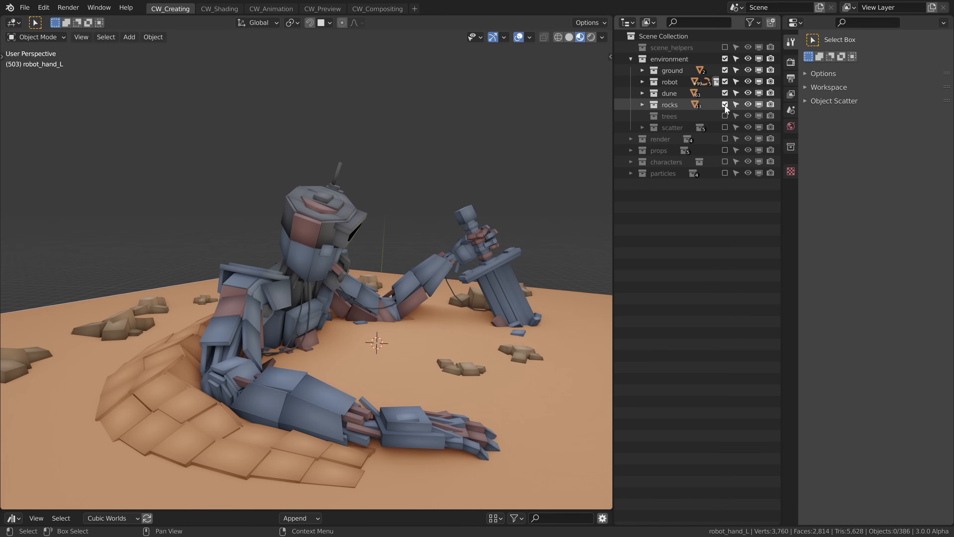
{"action": "left_click", "coordinate": [724, 116]}
{"action": "left_click", "coordinate": [725, 127]}
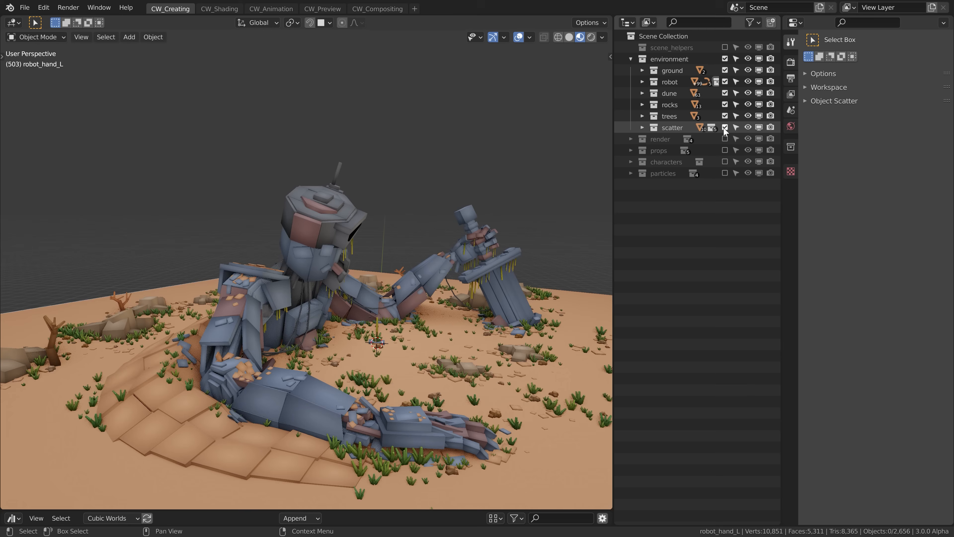
{"action": "middle_click_drag", "start_coordinate": [528, 283], "coordinate": [445, 315]}
{"action": "middle_click_drag", "start_coordinate": [442, 355], "coordinate": [413, 307], "text": "ctrl"}
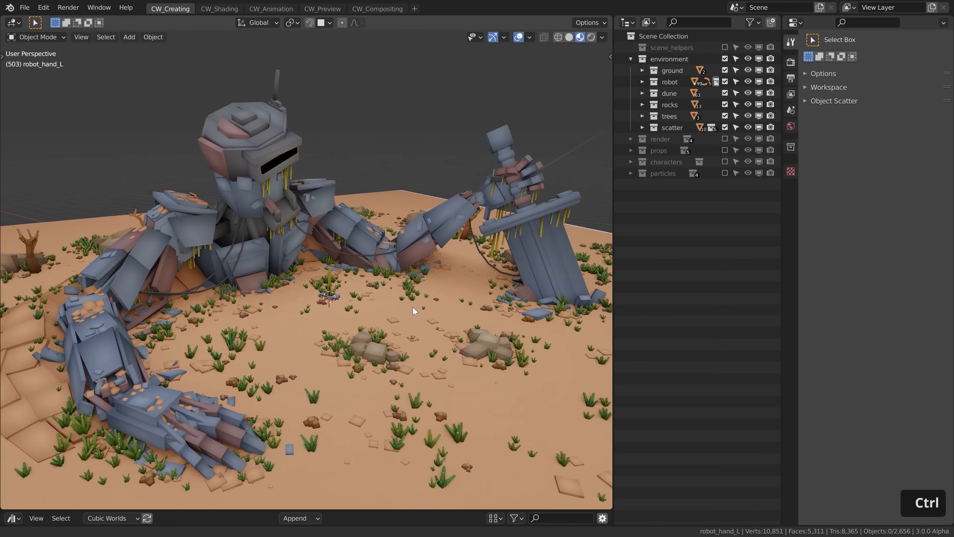
Step: Expand the scatter collection and exclude scatter_trash briefly to see which objects it holds, restoring it again
{"action": "left_click", "coordinate": [642, 127]}
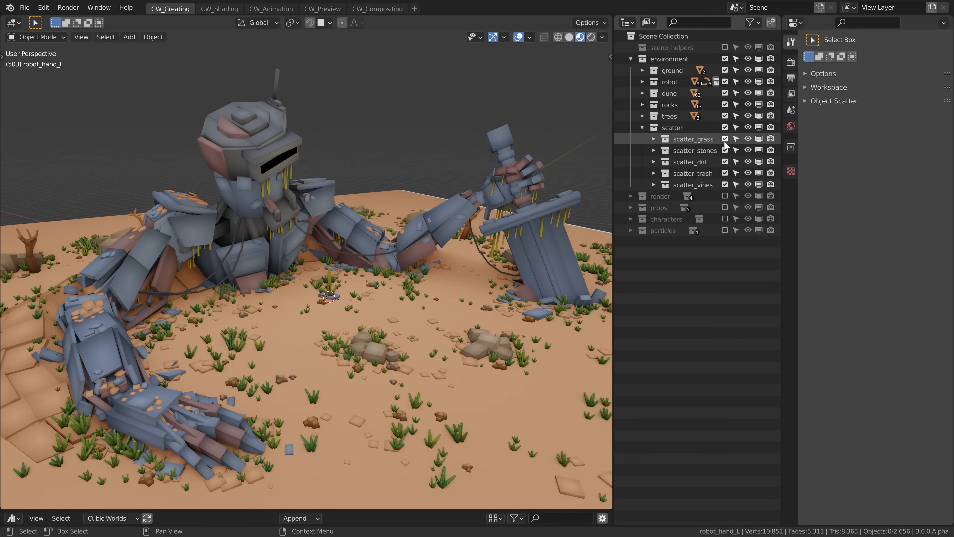
{"action": "left_click", "coordinate": [724, 174]}
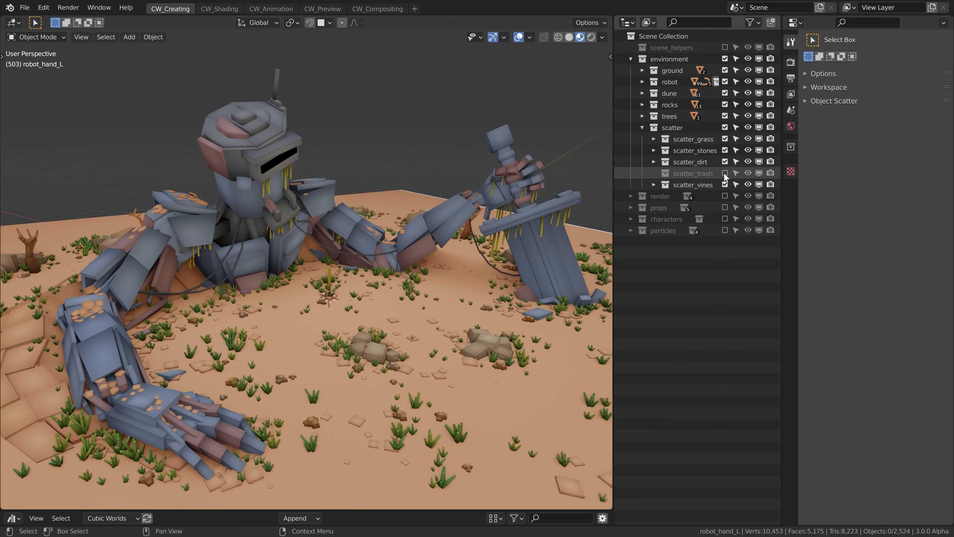
{"action": "left_click", "coordinate": [724, 174]}
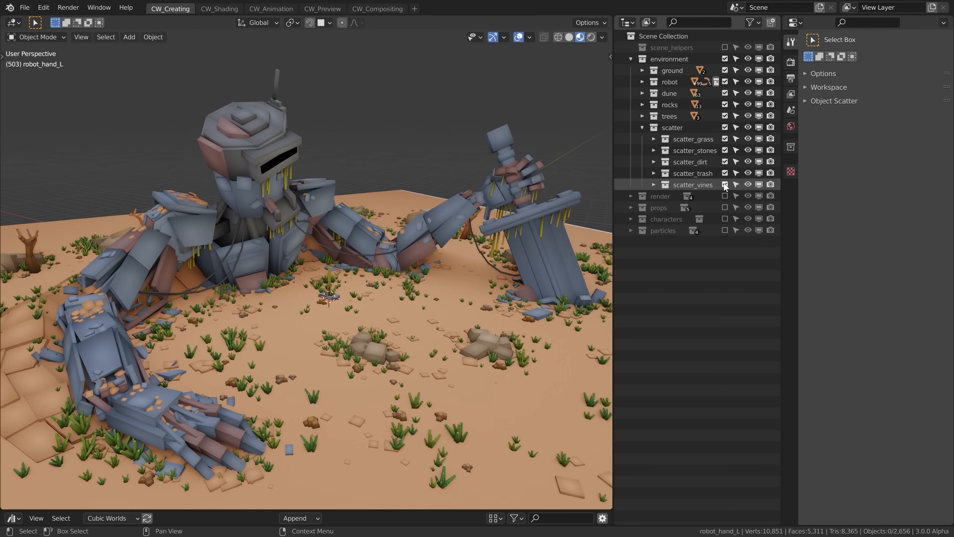
Step: Collapse the environment collection, enable the props collection and expand it
{"action": "left_click", "coordinate": [631, 59]}
{"action": "left_click", "coordinate": [725, 82]}
{"action": "left_click", "coordinate": [631, 82]}
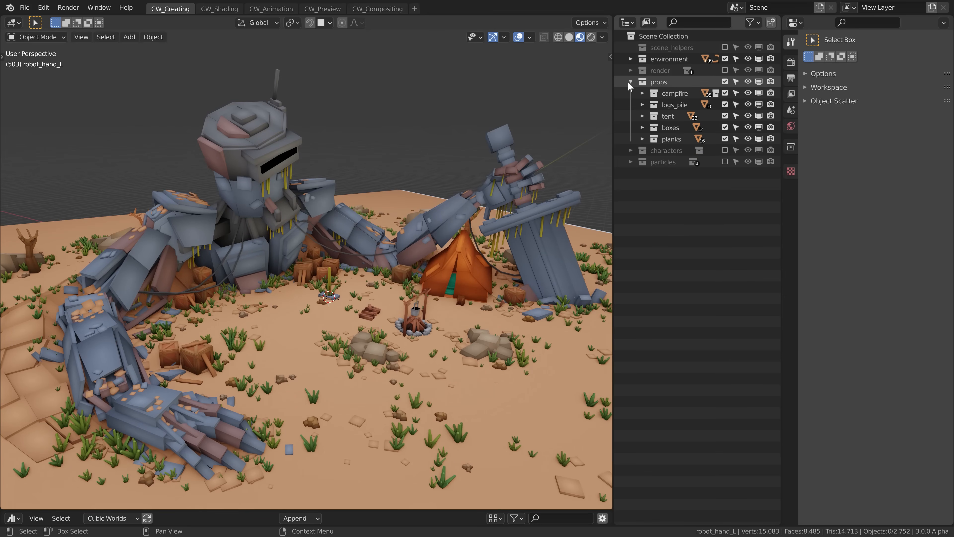
Step: Toggle the planks, tent, logs_pile and campfire sub-collections off and on to examine their contents, and collapse props
{"action": "left_click", "coordinate": [725, 140]}
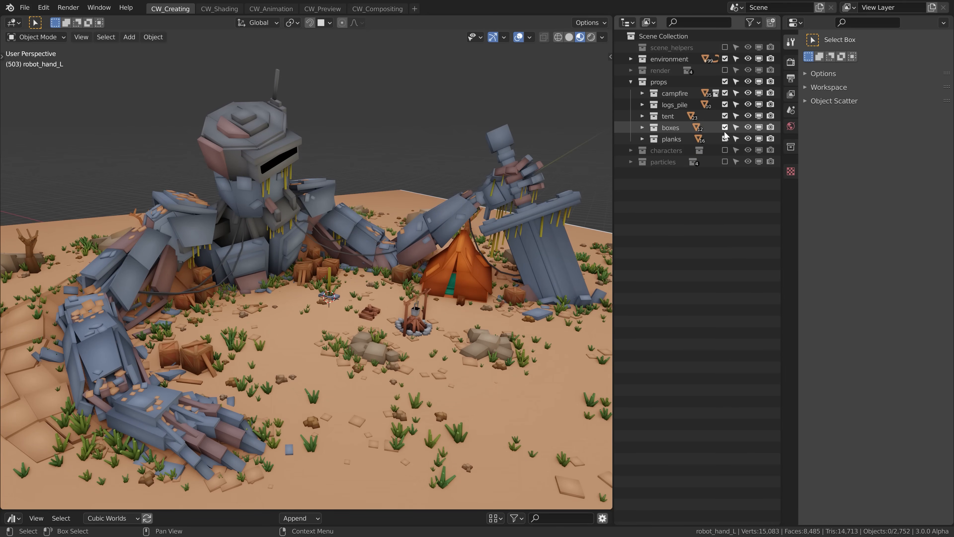
{"action": "left_click", "coordinate": [725, 116]}
{"action": "left_click", "coordinate": [725, 116]}
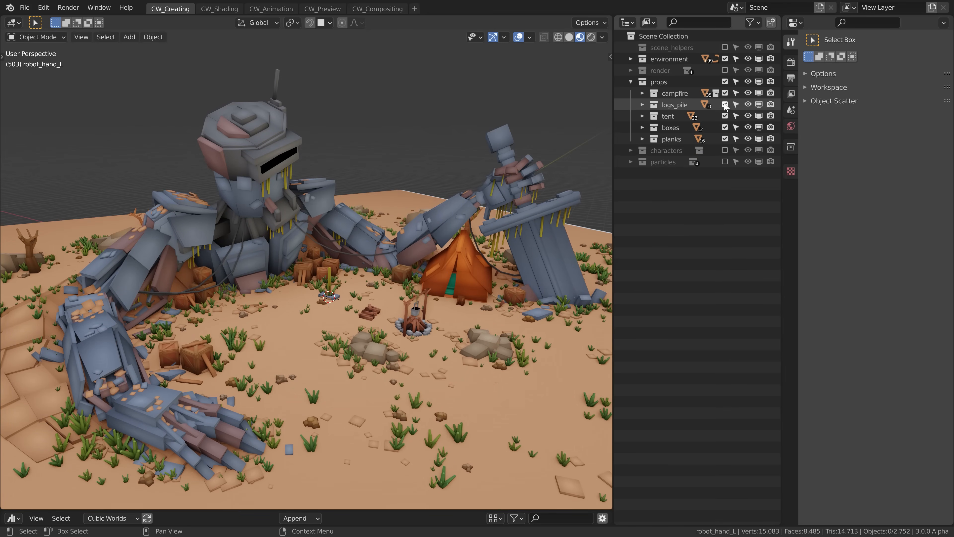
{"action": "left_click", "coordinate": [725, 104]}
{"action": "left_click", "coordinate": [725, 104]}
{"action": "left_click", "coordinate": [726, 93]}
{"action": "left_click", "coordinate": [725, 93]}
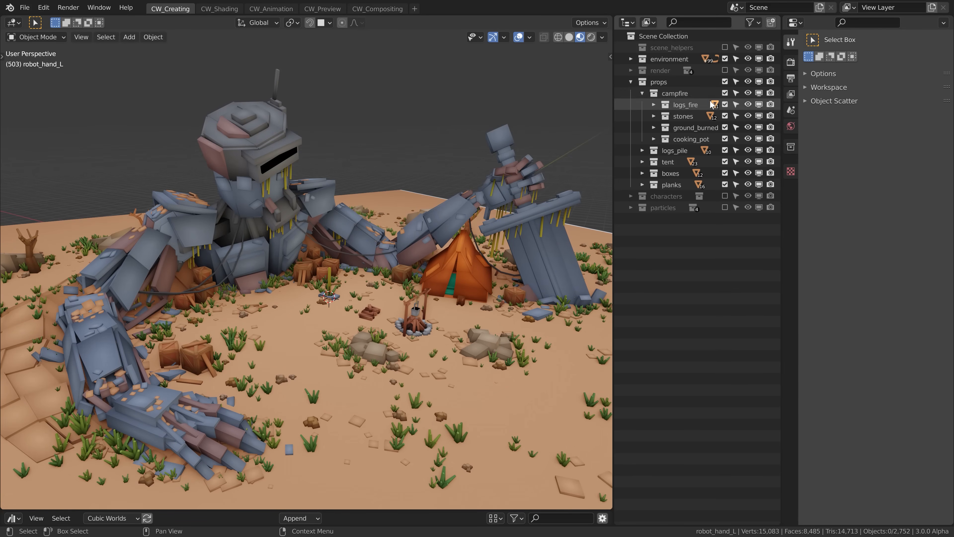
{"action": "left_click", "coordinate": [631, 81]}
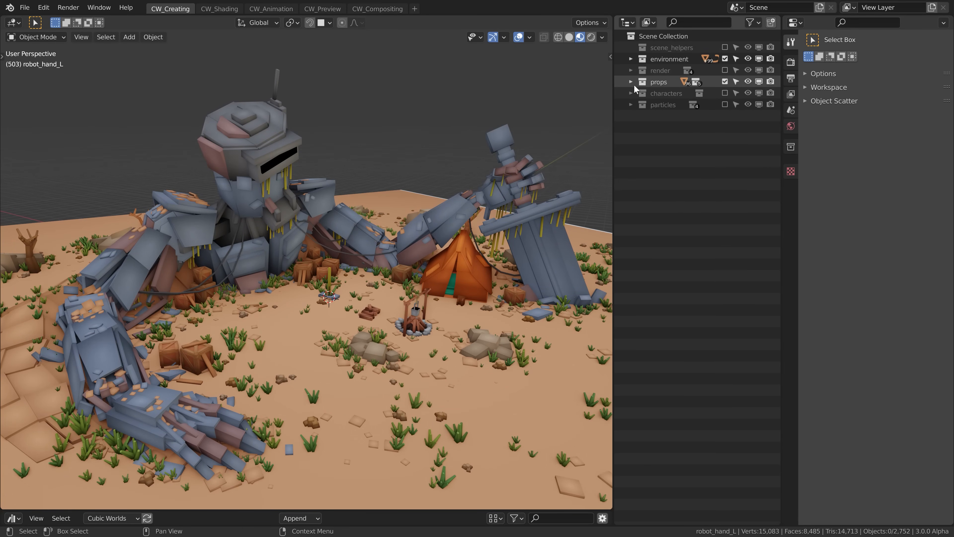
Step: Enable and expand the particles collection, and toggle its emitter sub-collection to view the smoke and fire
{"action": "left_click", "coordinate": [726, 105]}
{"action": "left_click", "coordinate": [631, 104]}
{"action": "middle_click_drag", "start_coordinate": [534, 181], "coordinate": [376, 214], "text": "shift"}
{"action": "left_click", "coordinate": [725, 116]}
{"action": "left_click", "coordinate": [726, 117]}
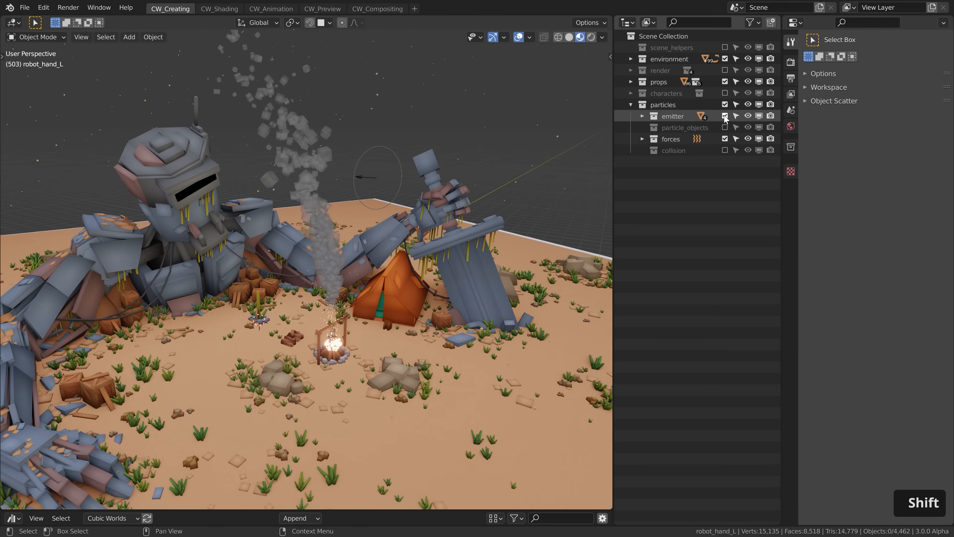
{"action": "middle_click_drag", "start_coordinate": [368, 207], "coordinate": [394, 208], "text": "shift"}
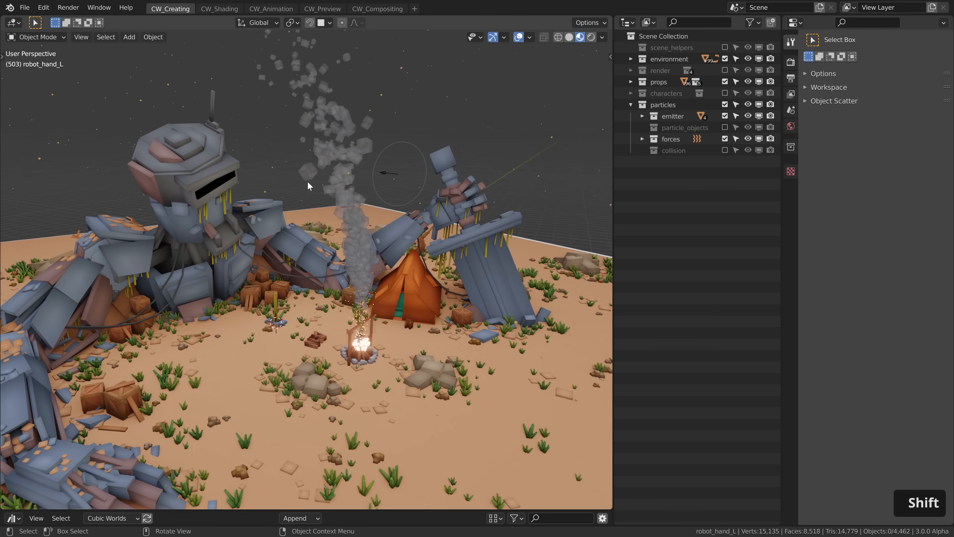
Step: Include the collision and particle_objects sub-collections temporarily to view the dust collider and the particle source cubes
{"action": "left_click", "coordinate": [725, 151]}
{"action": "scroll", "coordinate": [412, 212], "scroll_direction": "down", "scroll_amount": 7}
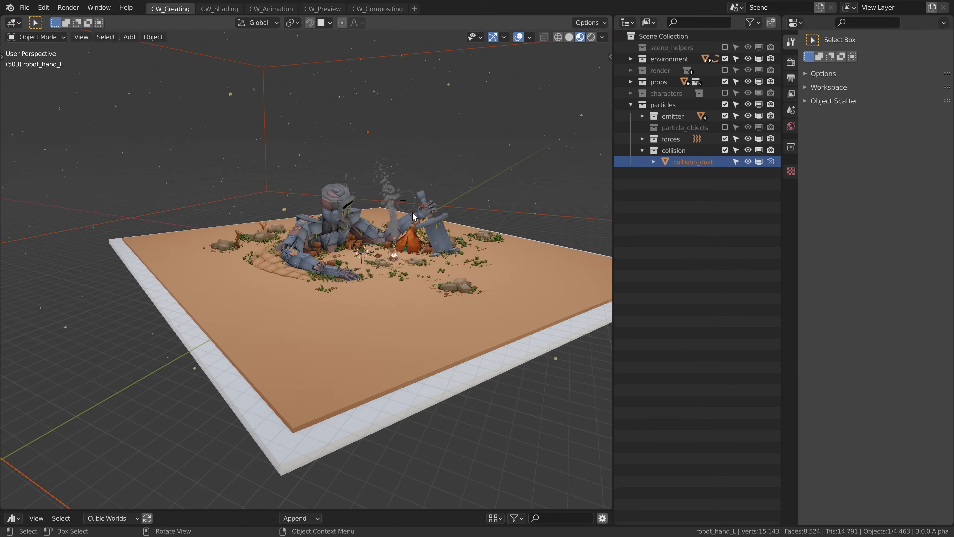
{"action": "left_click", "coordinate": [725, 127]}
{"action": "left_click", "coordinate": [643, 127]}
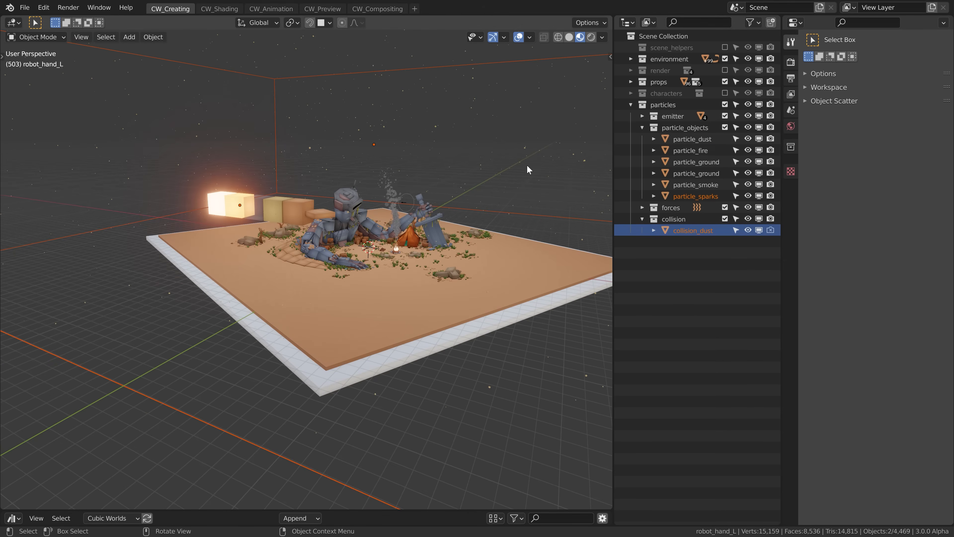
{"action": "middle_click_drag", "start_coordinate": [277, 213], "coordinate": [256, 57], "text": "ctrl"}
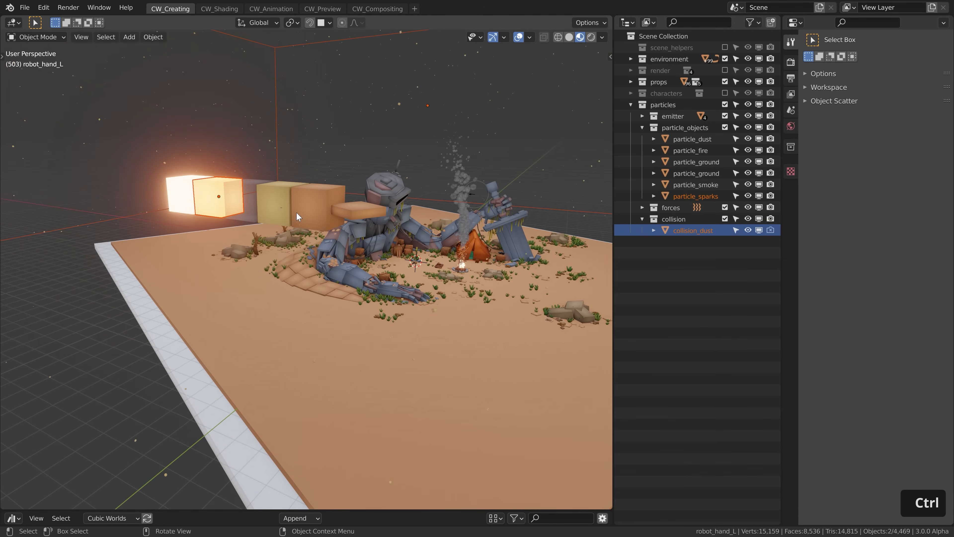
{"action": "left_click", "coordinate": [312, 206]}
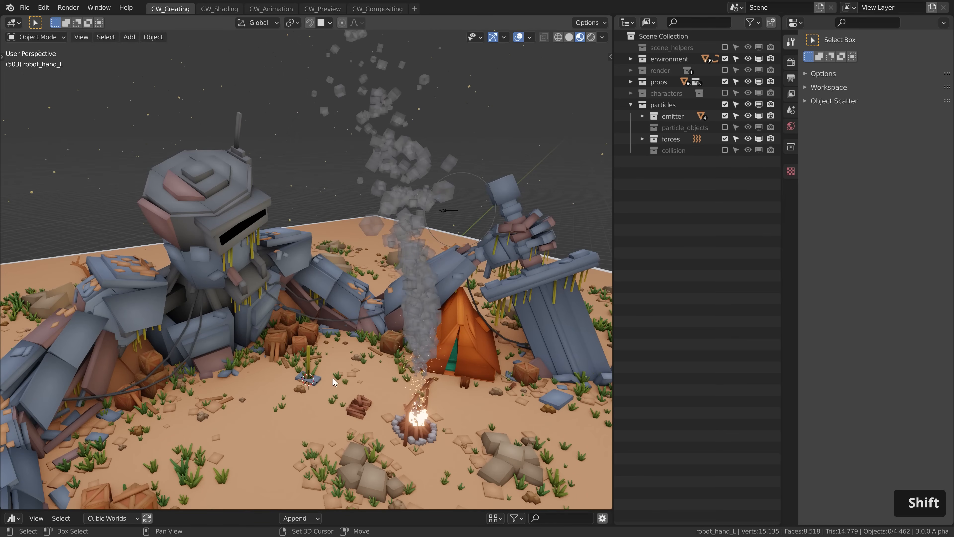
Step: Select the desert ground, expand the environment collection and disable selection for its ground sub-collection
{"action": "middle_click_drag", "start_coordinate": [320, 401], "coordinate": [405, 299], "text": "shift"}
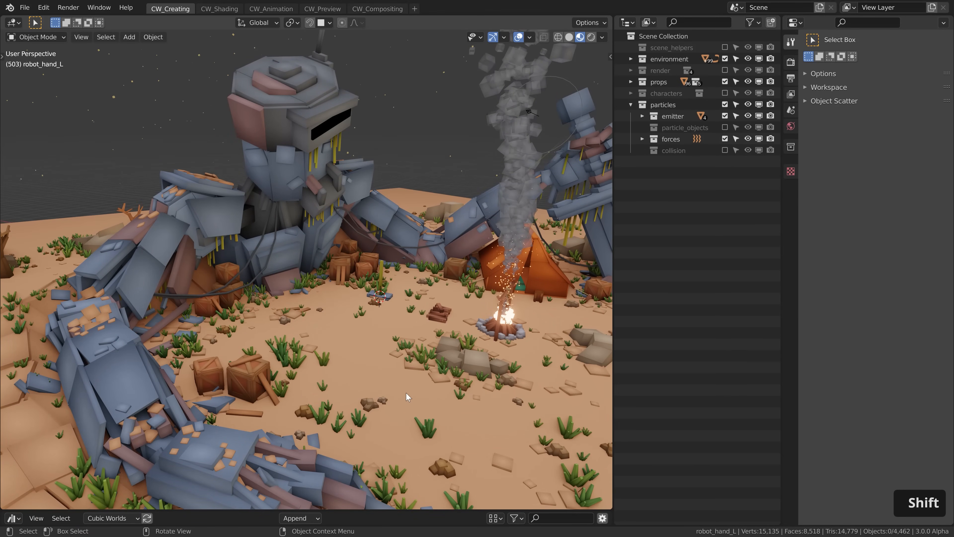
{"action": "left_click", "coordinate": [374, 377]}
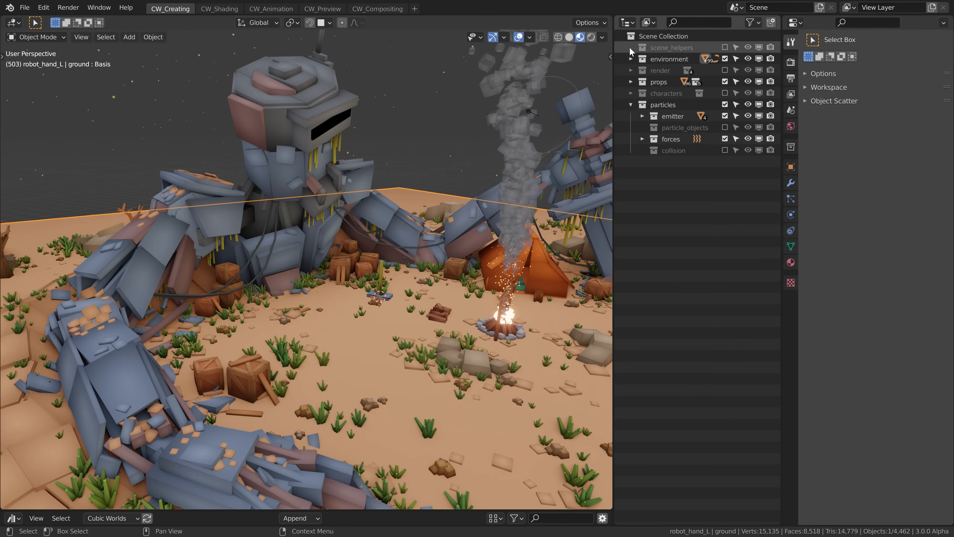
{"action": "left_click", "coordinate": [631, 59]}
{"action": "left_click", "coordinate": [735, 70]}
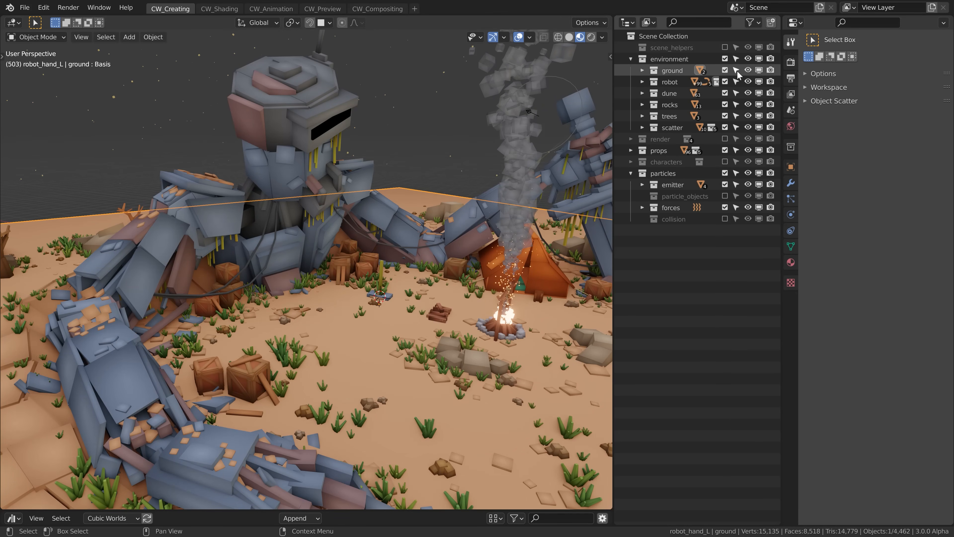
Step: Test selecting around the scene with the ground locked, picking the scattered stones and grass
{"action": "left_click", "coordinate": [288, 319]}
{"action": "left_click", "coordinate": [288, 319]}
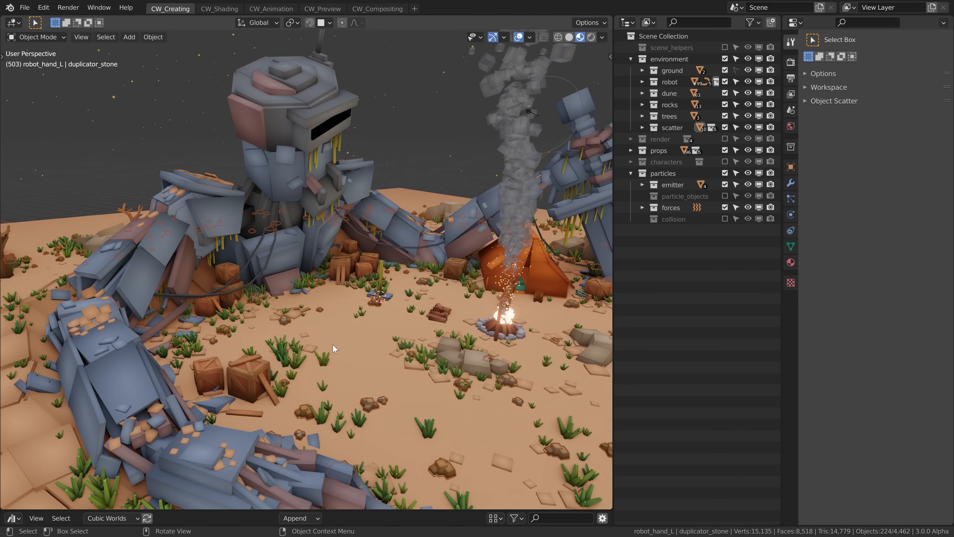
{"action": "left_click", "coordinate": [333, 345]}
{"action": "left_click", "coordinate": [291, 265]}
{"action": "left_click", "coordinate": [417, 227]}
{"action": "left_click", "coordinate": [427, 351]}
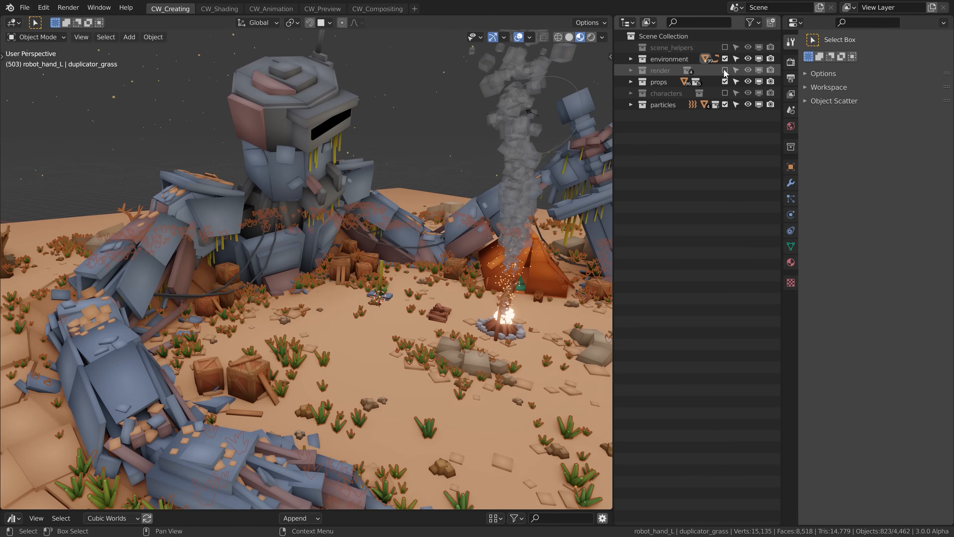
Step: Enable the render collection and view its camera, lights and clouds around the scene
{"action": "left_click", "coordinate": [725, 70]}
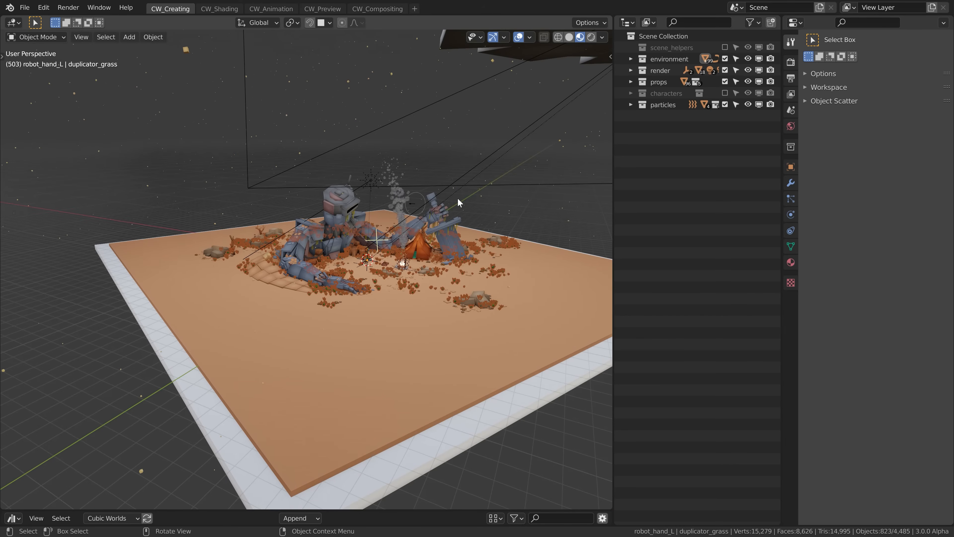
{"action": "middle_click_drag", "start_coordinate": [457, 198], "coordinate": [487, 190], "text": "shift"}
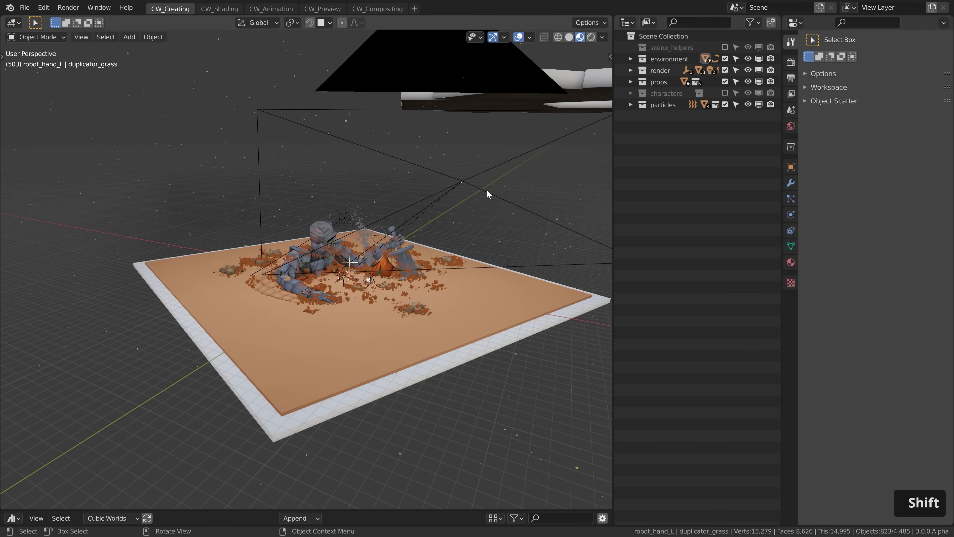
{"action": "middle_click_drag", "start_coordinate": [417, 120], "coordinate": [575, 192], "text": "shift"}
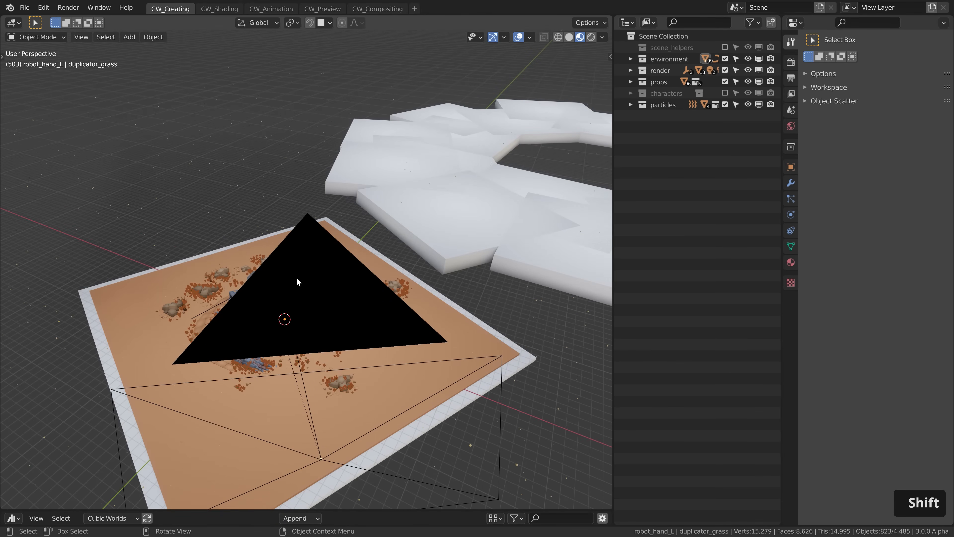
Step: Look through the scene camera, clear the selection and make the Scene Collection active
{"action": "key", "text": "KP_0"}
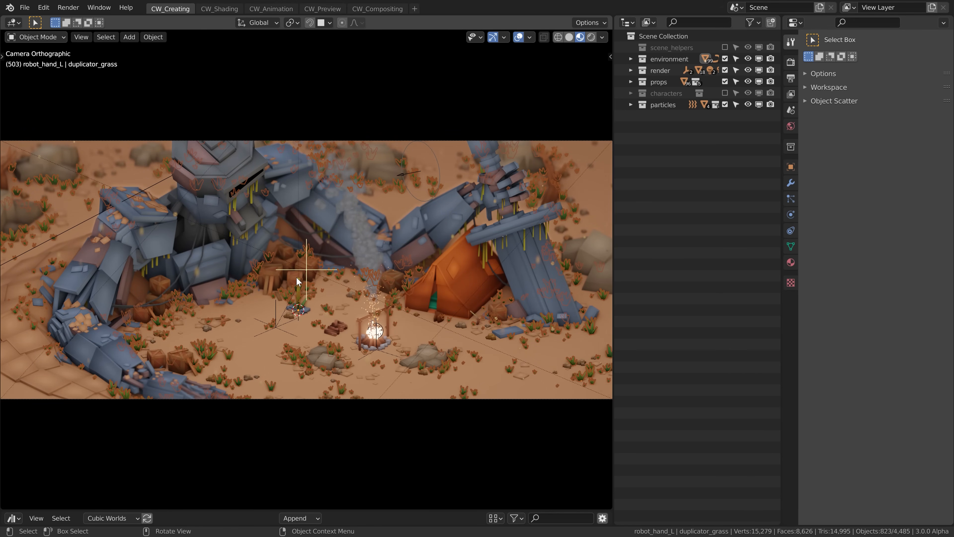
{"action": "left_click", "coordinate": [716, 221]}
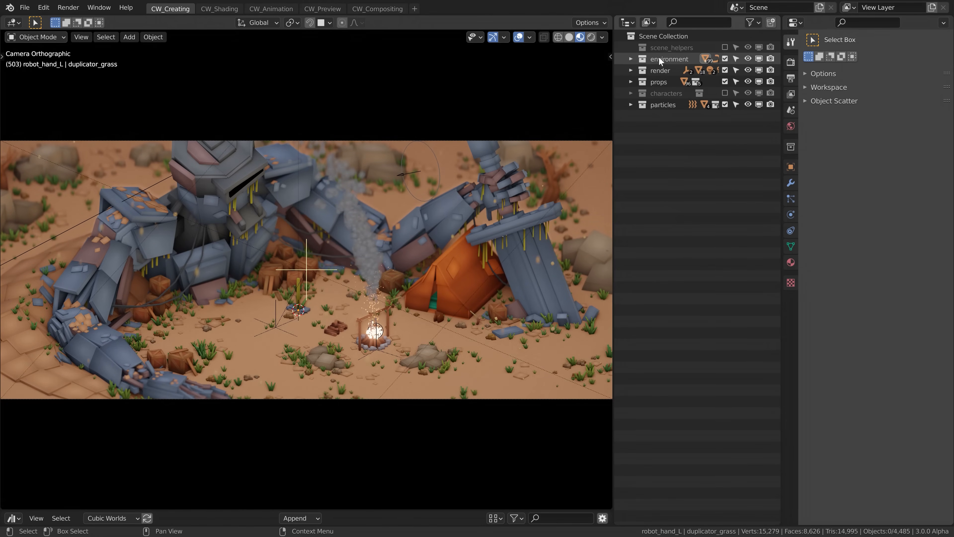
{"action": "left_click", "coordinate": [659, 36]}
{"action": "key", "text": "c"}
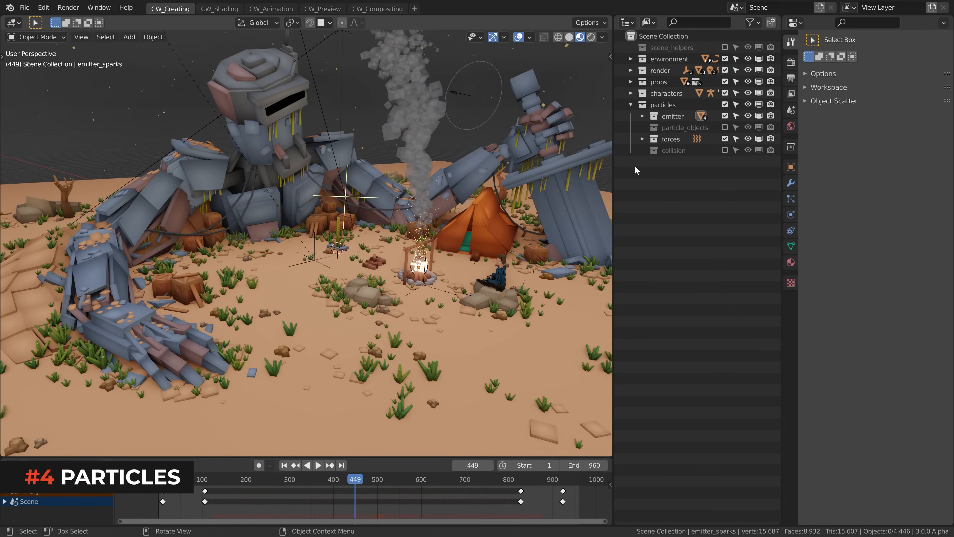
Step: Exclude the environment, render, props, characters and forces collections, and expand the emitter sub-collection
{"action": "left_click_drag", "start_coordinate": [725, 93], "coordinate": [725, 59]}
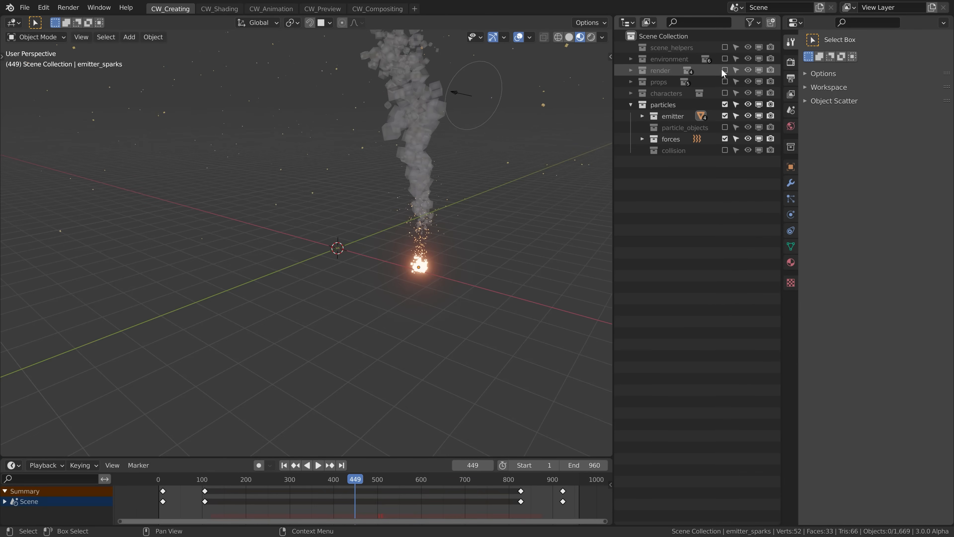
{"action": "left_click", "coordinate": [724, 139]}
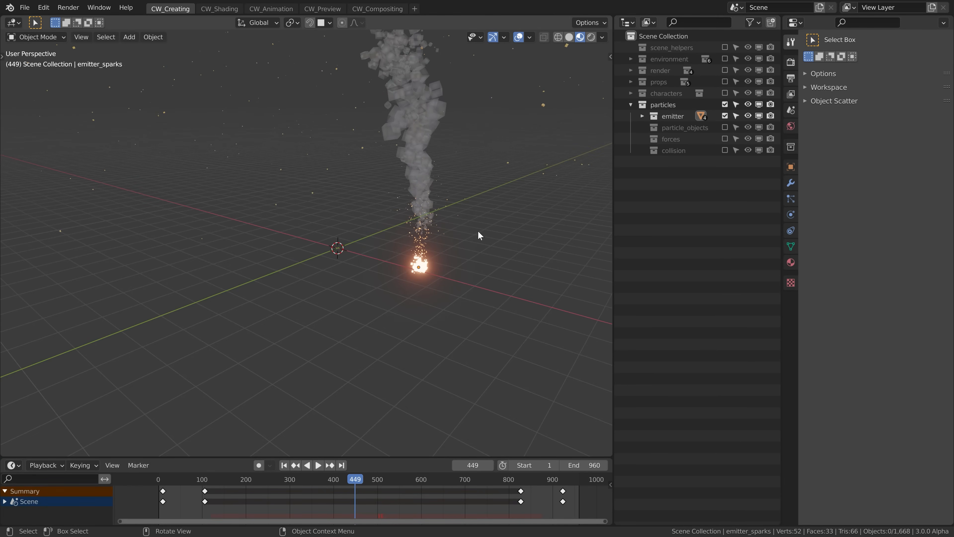
{"action": "left_click", "coordinate": [643, 115]}
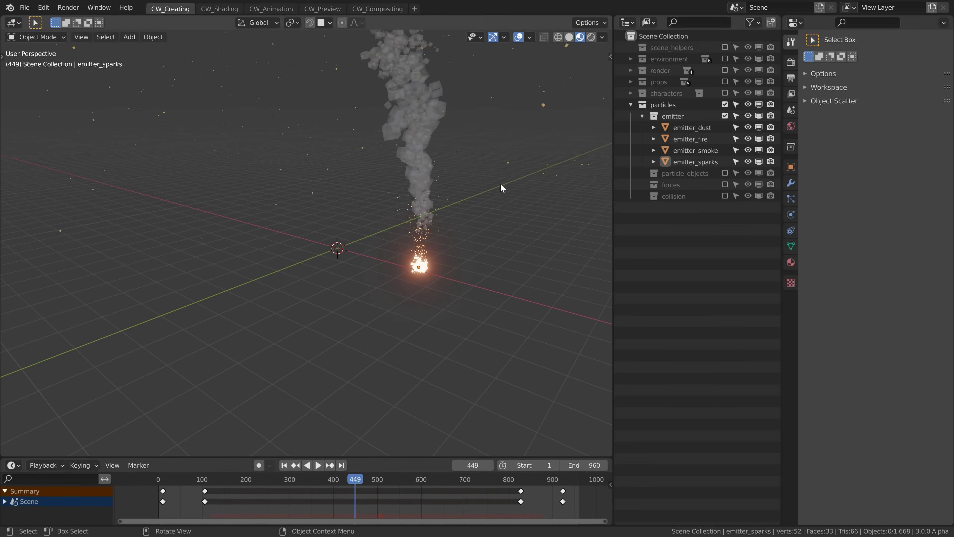
Step: Hide every emitter except emitter_fire, frame the fire closely and play the animation
{"action": "middle_click_drag", "start_coordinate": [502, 187], "coordinate": [481, 151], "text": "shift"}
{"action": "left_click", "coordinate": [748, 162], "text": "shift"}
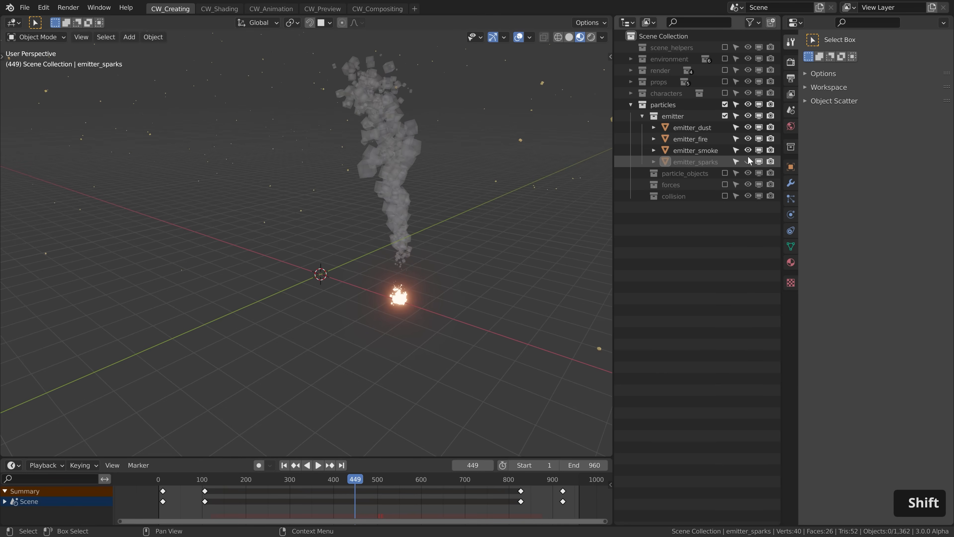
{"action": "left_click_drag", "start_coordinate": [748, 152], "coordinate": [748, 127]}
{"action": "left_click", "coordinate": [748, 139]}
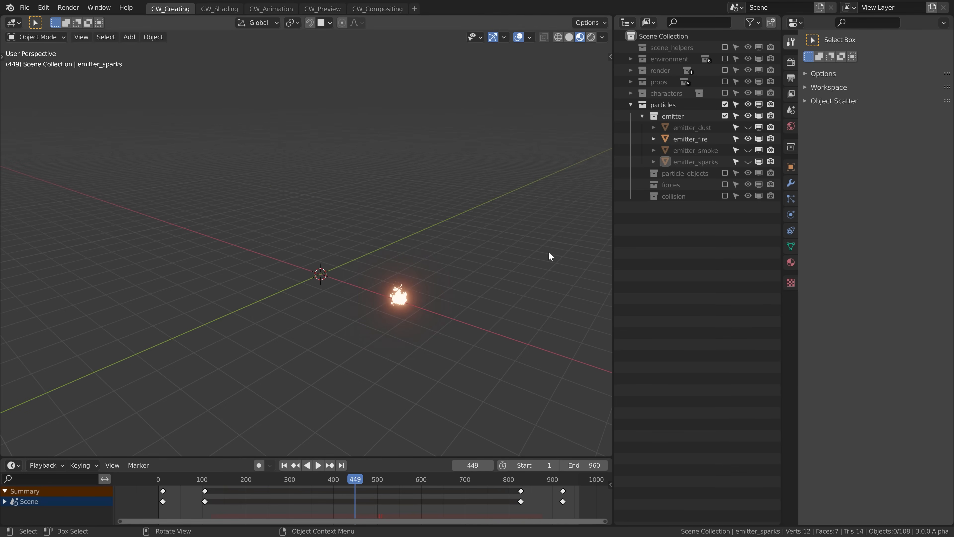
{"action": "middle_click_drag", "start_coordinate": [379, 305], "coordinate": [432, 268], "text": "ctrl"}
{"action": "key", "text": "space"}
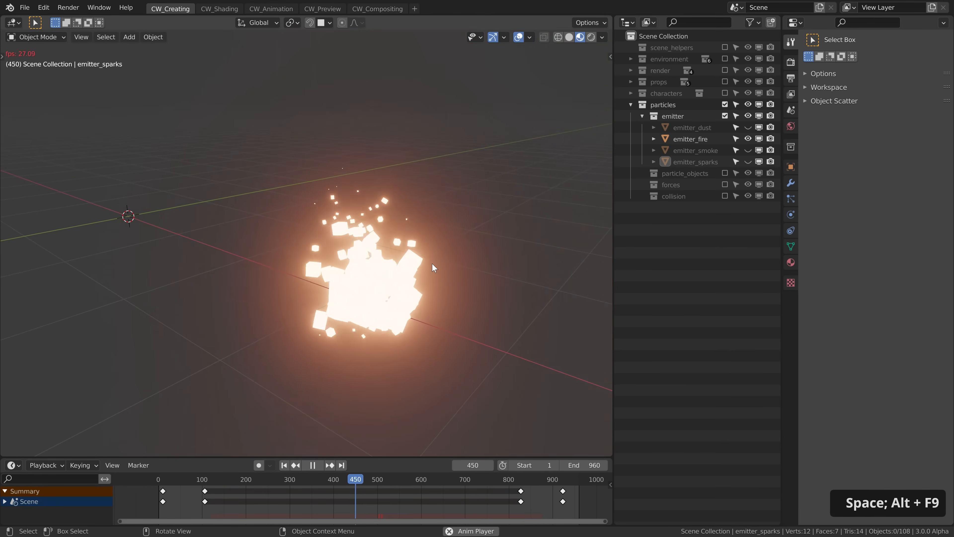
Step: Hide emitter_fire, show emitter_sparks instead and play the animation to view the sparks on their own
{"action": "key", "text": "space"}
{"action": "left_click", "coordinate": [748, 138]}
{"action": "left_click", "coordinate": [748, 161]}
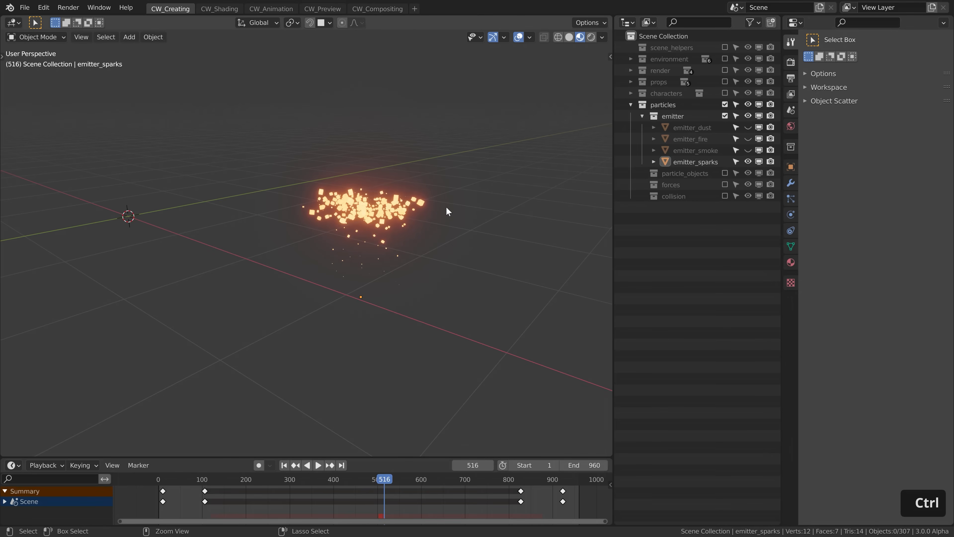
{"action": "middle_click_drag", "start_coordinate": [446, 208], "coordinate": [448, 225], "text": "ctrl"}
{"action": "key", "text": "space"}
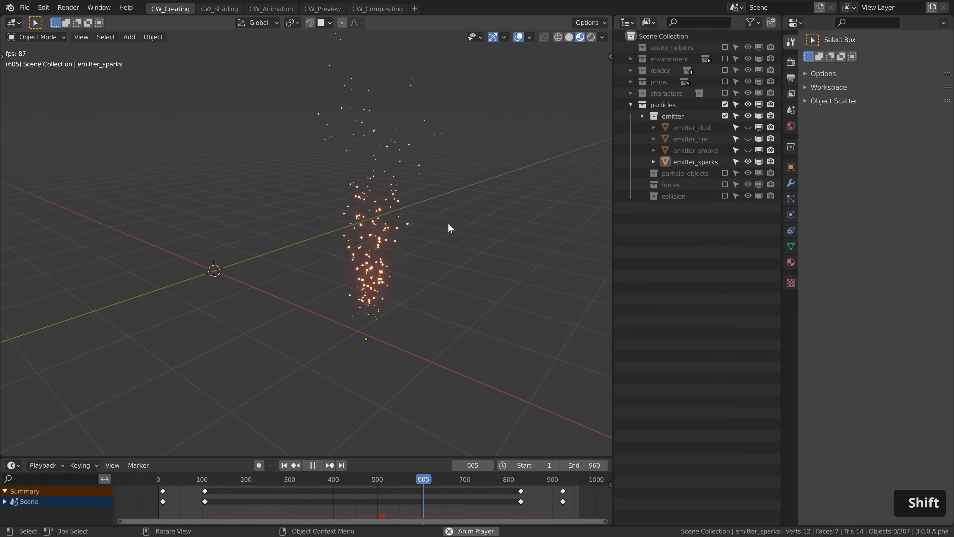
Step: Hide emitter_sparks, show emitter_smoke instead and play the animation to view the smoke column
{"action": "key", "text": "space"}
{"action": "left_click", "coordinate": [748, 161]}
{"action": "left_click", "coordinate": [747, 150]}
{"action": "key", "text": "space"}
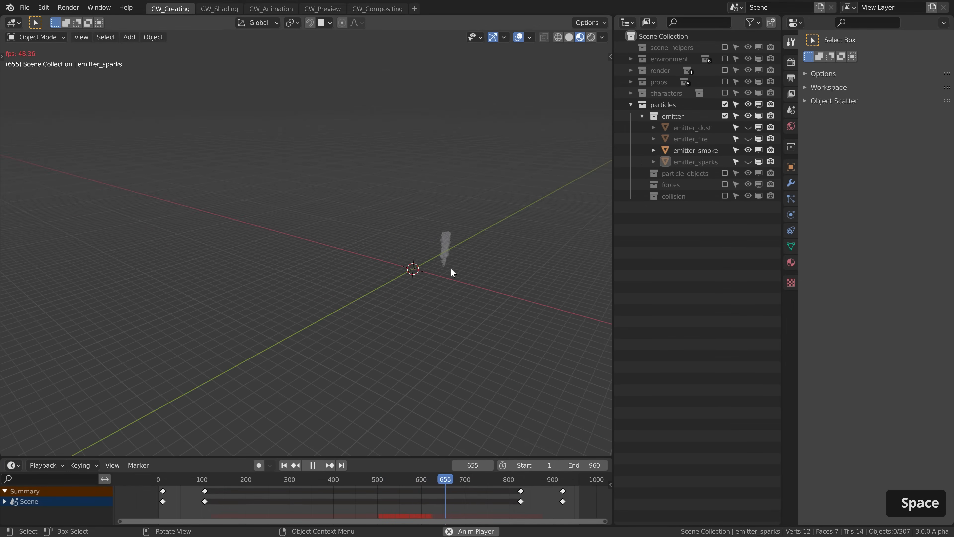
{"action": "middle_click_drag", "start_coordinate": [451, 267], "coordinate": [453, 220], "text": "ctrl"}
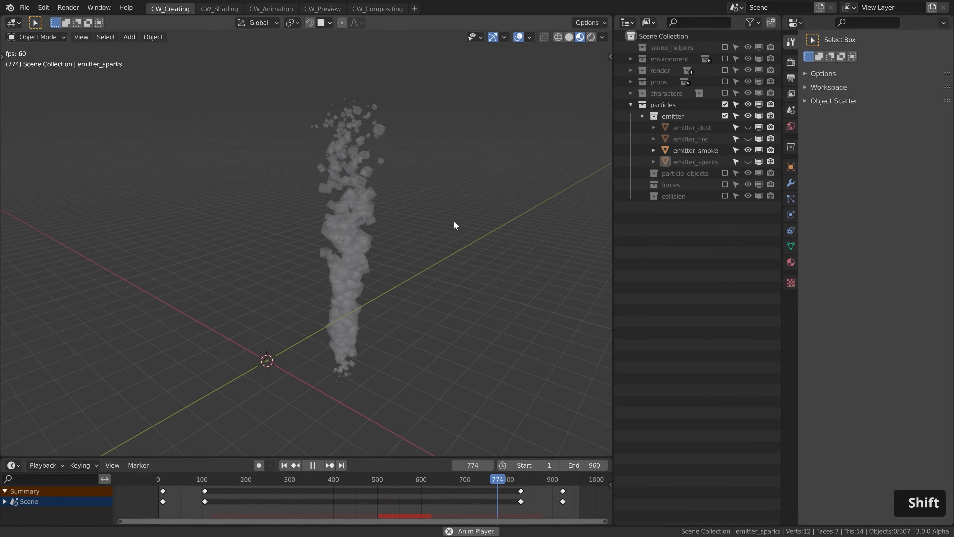
Step: Hide emitter_smoke, show emitter_dust instead, play the animation to view the dust, and stop playback
{"action": "key", "text": "space"}
{"action": "left_click", "coordinate": [748, 150]}
{"action": "left_click", "coordinate": [748, 127]}
{"action": "key", "text": "space"}
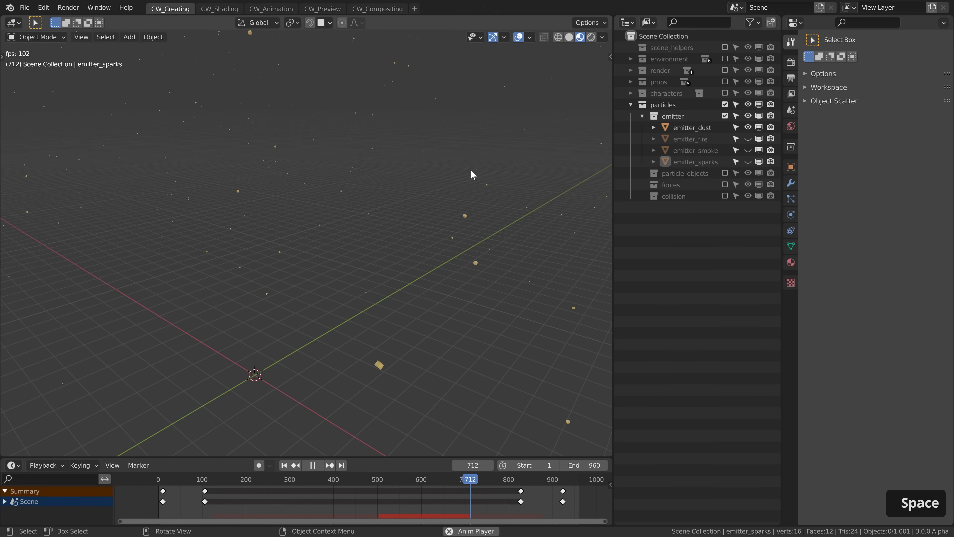
{"action": "middle_click_drag", "start_coordinate": [407, 183], "coordinate": [402, 190], "text": "ctrl"}
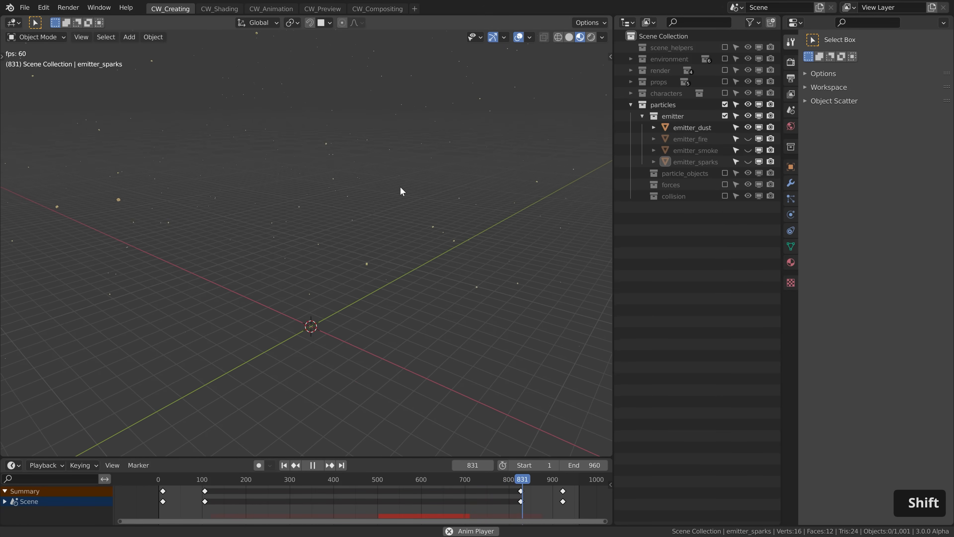
{"action": "key", "text": "space"}
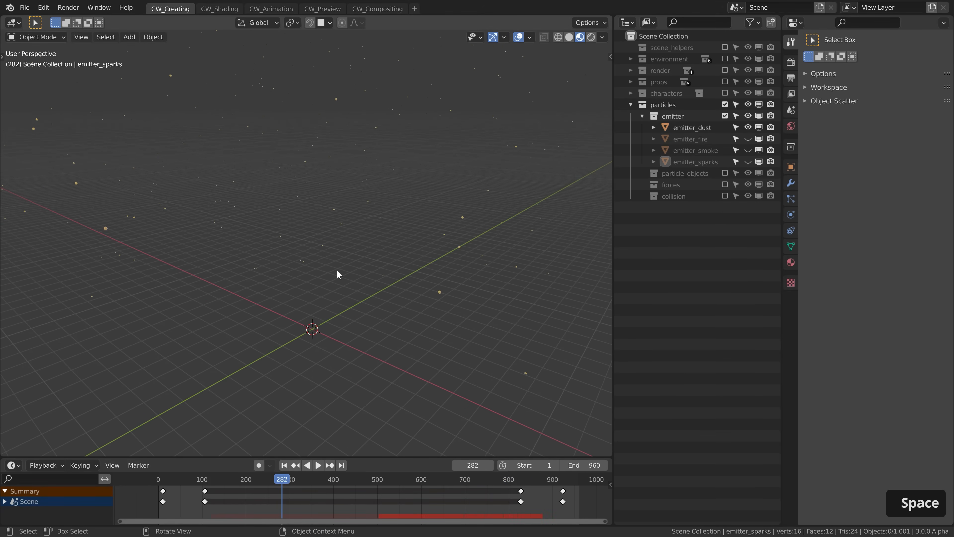
Step: Unhide the sparks, smoke and fire emitters and play all four particle effects together
{"action": "left_click", "coordinate": [747, 162]}
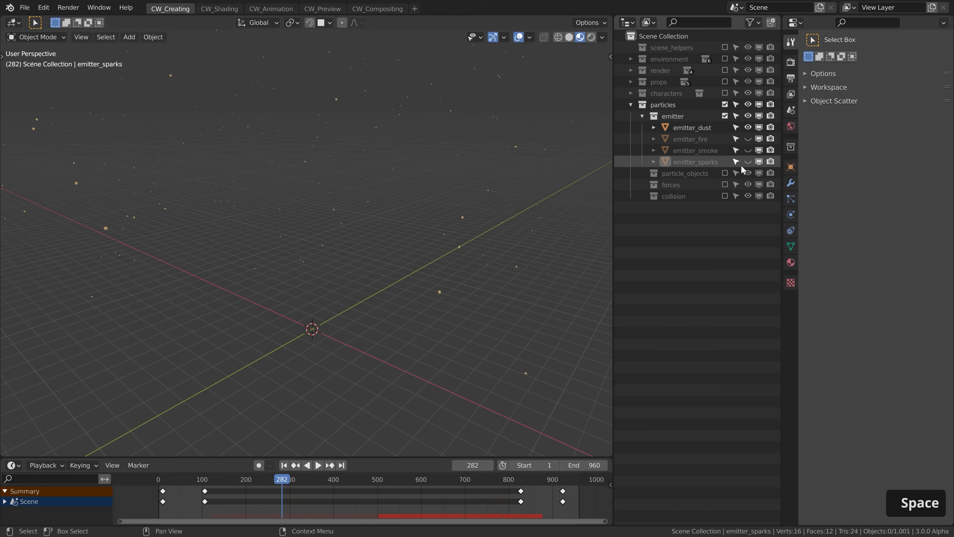
{"action": "left_click", "coordinate": [748, 150]}
{"action": "left_click", "coordinate": [748, 140]}
{"action": "middle_click_drag", "start_coordinate": [376, 376], "coordinate": [372, 261], "text": "ctrl"}
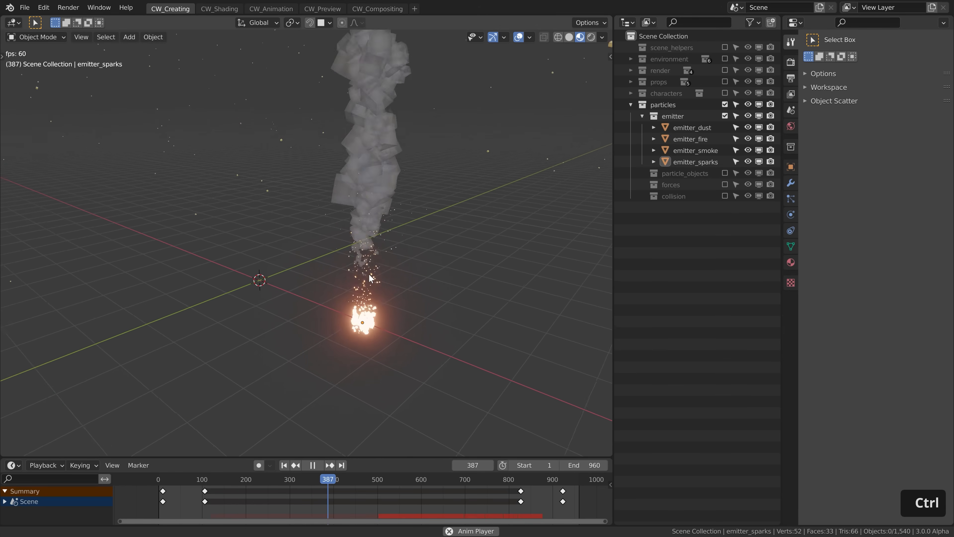
{"action": "key", "text": "space"}
Step: Select emitter_fire and examine the Emission and Velocity settings of its fire particle system
{"action": "left_click", "coordinate": [363, 292]}
{"action": "middle_click_drag", "start_coordinate": [364, 292], "coordinate": [363, 240], "text": "ctrl"}
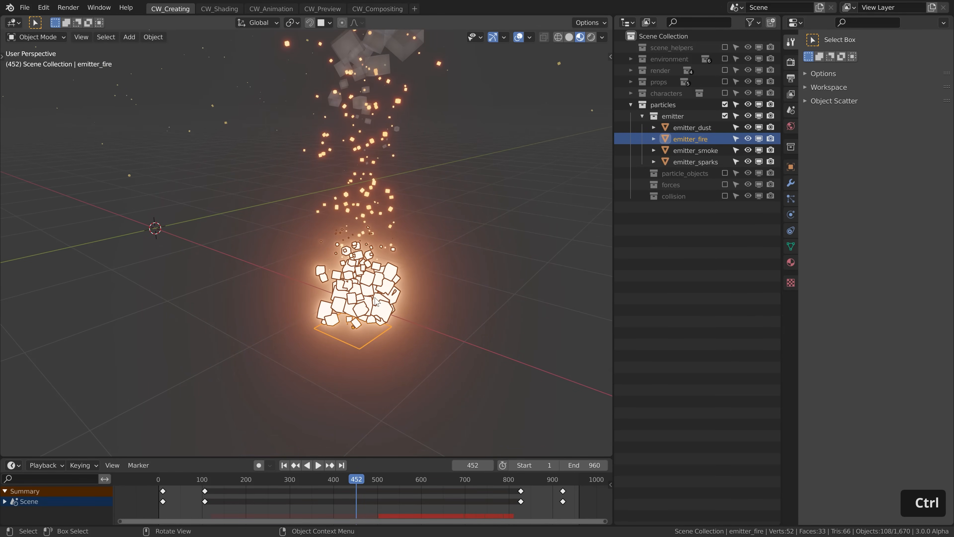
{"action": "left_click", "coordinate": [791, 199]}
{"action": "left_click", "coordinate": [833, 156]}
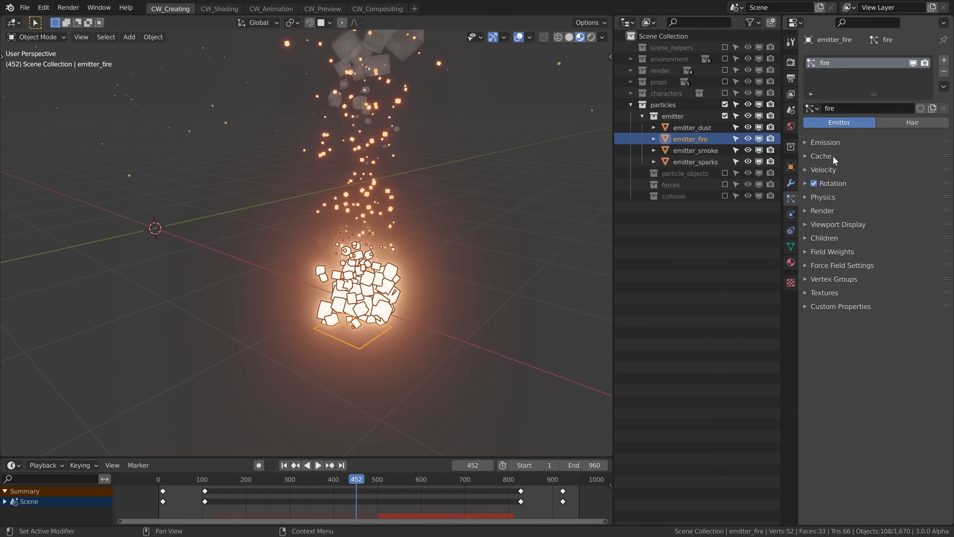
{"action": "left_click", "coordinate": [836, 143]}
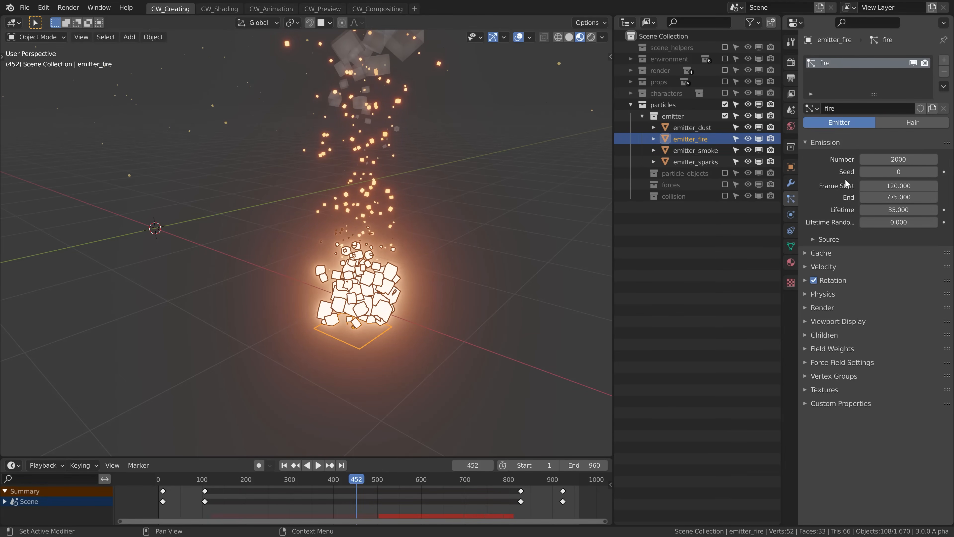
{"action": "left_click", "coordinate": [823, 266]}
{"action": "left_click", "coordinate": [821, 266]}
{"action": "left_click", "coordinate": [825, 142]}
Step: Expand the fire particle system's Render settings and enable the particle_objects collection to view the instanced cubes
{"action": "left_click", "coordinate": [825, 211]}
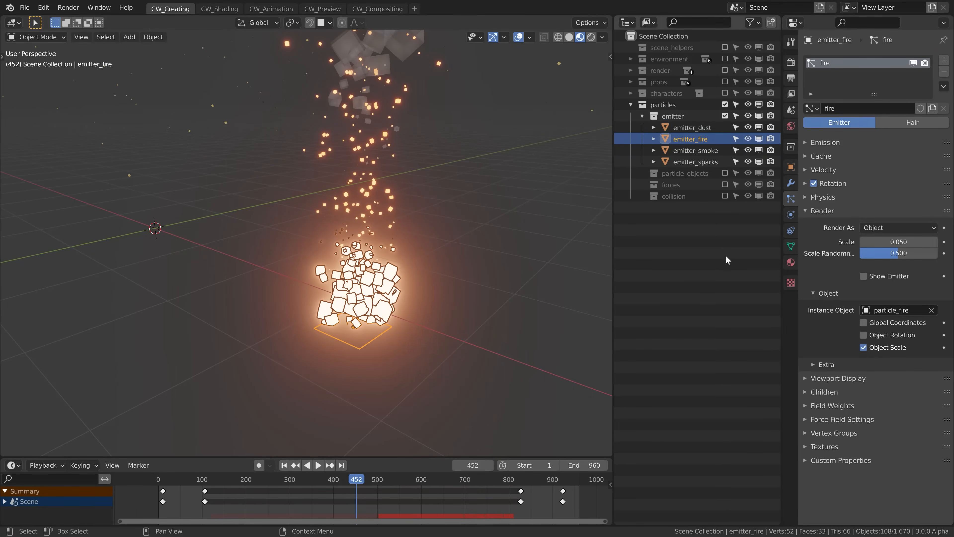
{"action": "left_click", "coordinate": [725, 173]}
{"action": "middle_click_drag", "start_coordinate": [456, 145], "coordinate": [434, 240], "text": "ctrl"}
{"action": "middle_click_drag", "start_coordinate": [349, 126], "coordinate": [303, 201], "text": "shift"}
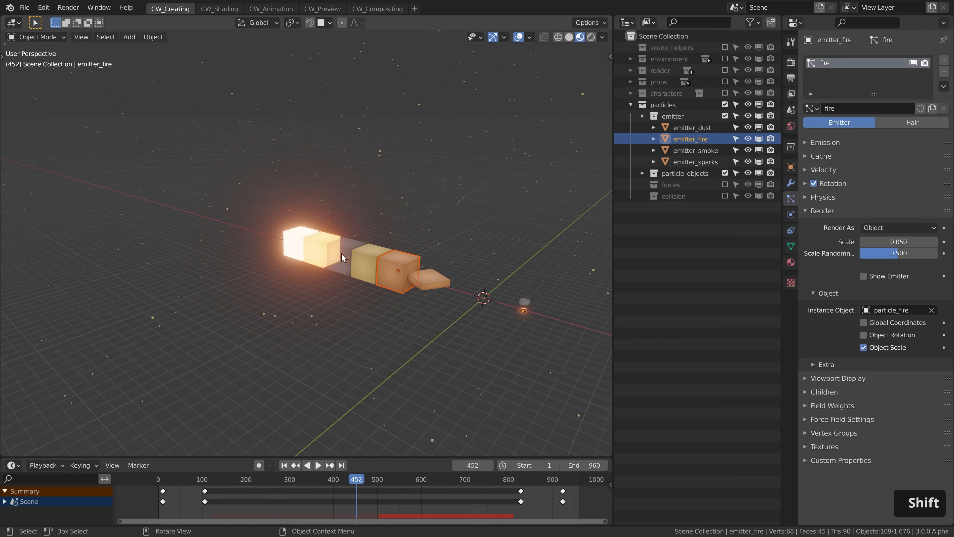
{"action": "middle_click_drag", "start_coordinate": [437, 275], "coordinate": [432, 220], "text": "ctrl"}
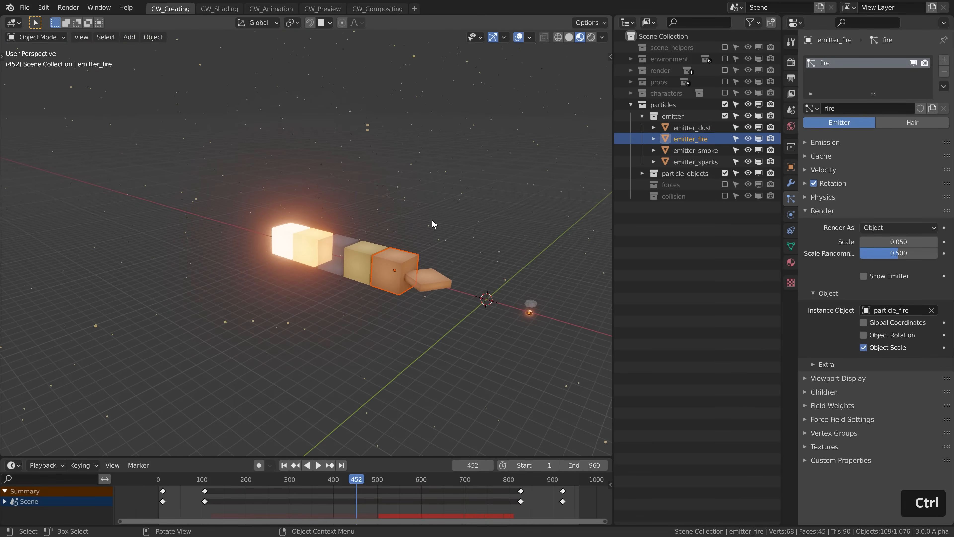
Step: Select the fire, spark, smoke and dust particle objects in turn and open the material settings
{"action": "left_click", "coordinate": [282, 238]}
{"action": "left_click", "coordinate": [283, 238]}
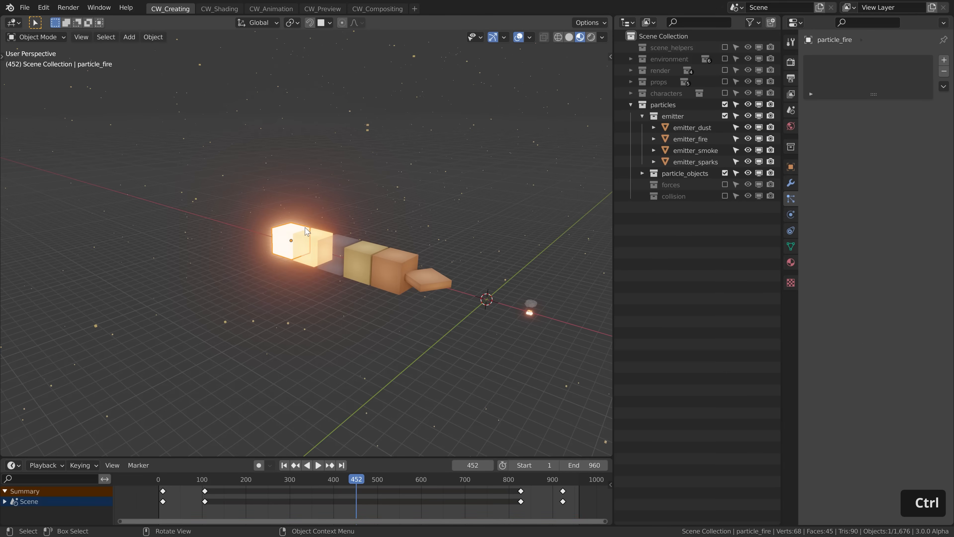
{"action": "left_click", "coordinate": [321, 240]}
{"action": "left_click", "coordinate": [321, 240]}
{"action": "left_click", "coordinate": [339, 242]}
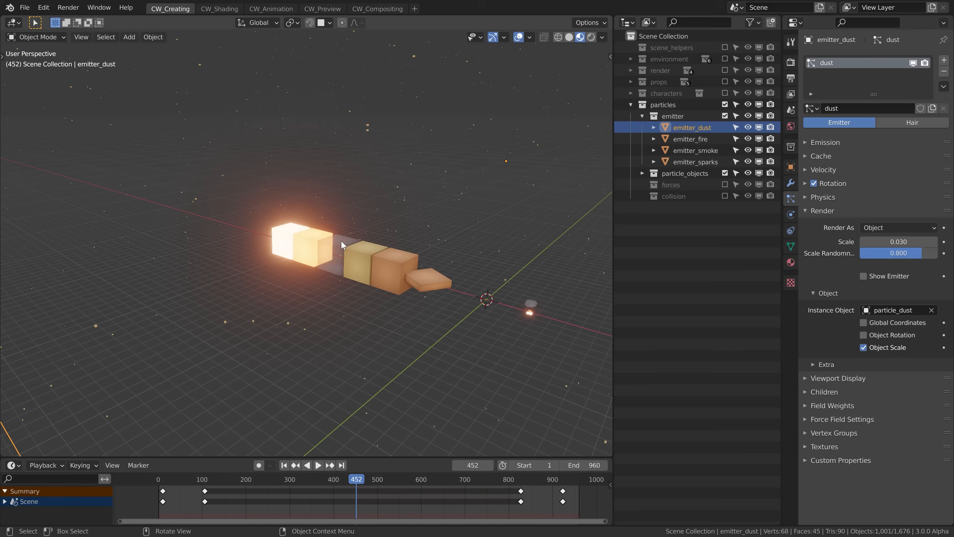
{"action": "left_click", "coordinate": [342, 241]}
{"action": "left_click", "coordinate": [341, 241]}
{"action": "left_click", "coordinate": [362, 250]}
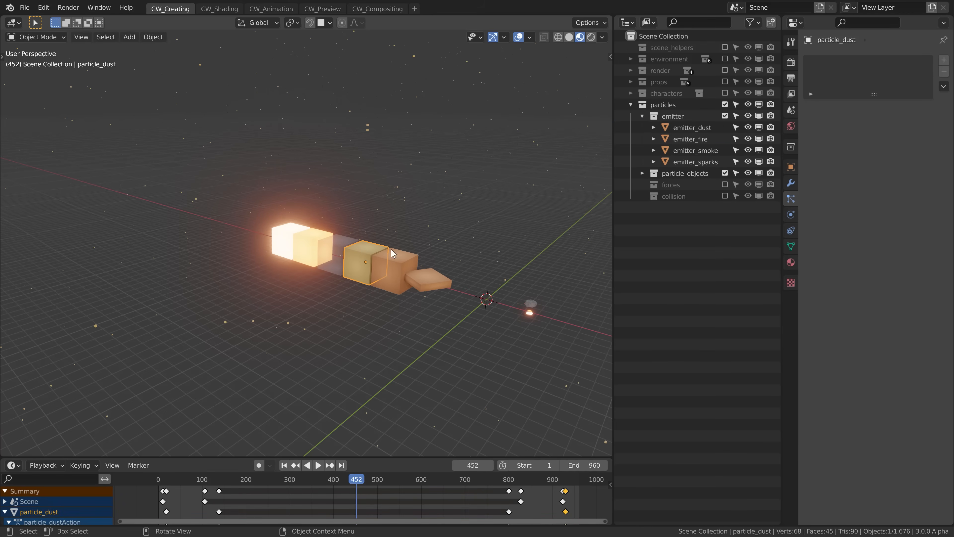
{"action": "left_click", "coordinate": [791, 262]}
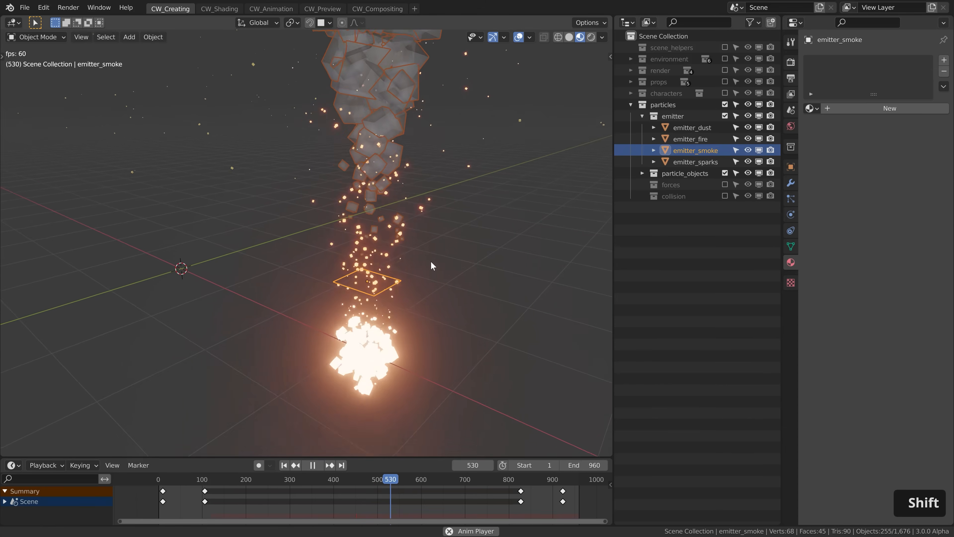
Step: Stop playback, select emitter_fire and return to its particle settings with the Render section collapsed
{"action": "key", "text": "space"}
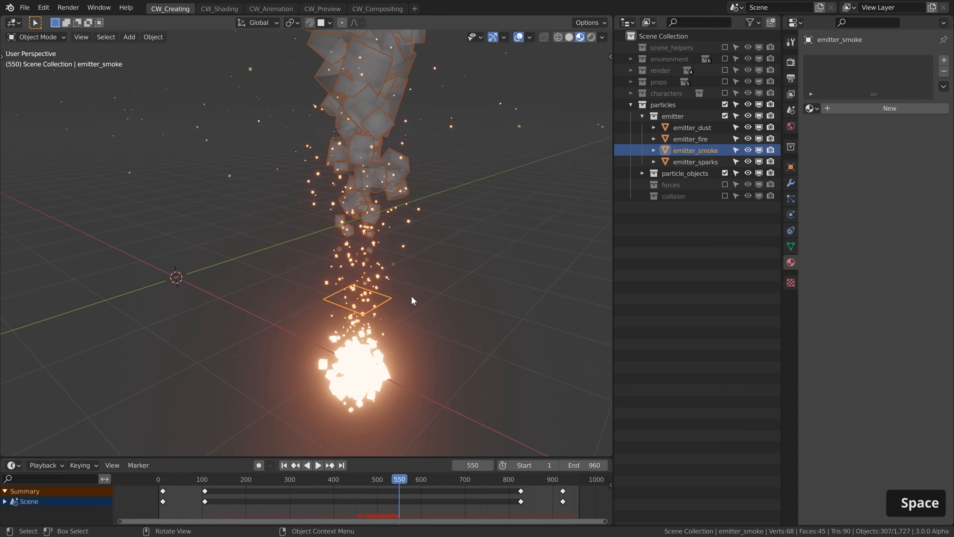
{"action": "left_click", "coordinate": [690, 138]}
{"action": "left_click", "coordinate": [789, 199]}
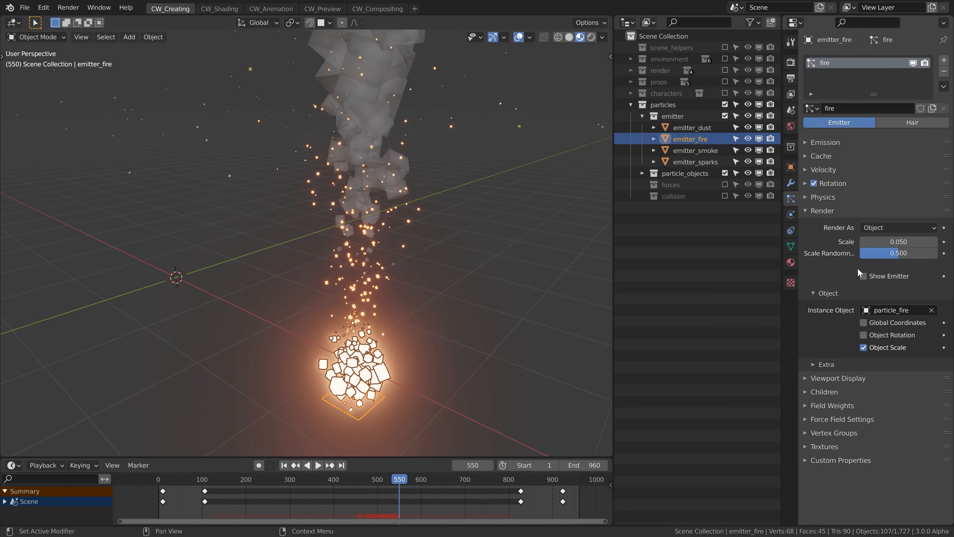
{"action": "left_click", "coordinate": [852, 211]}
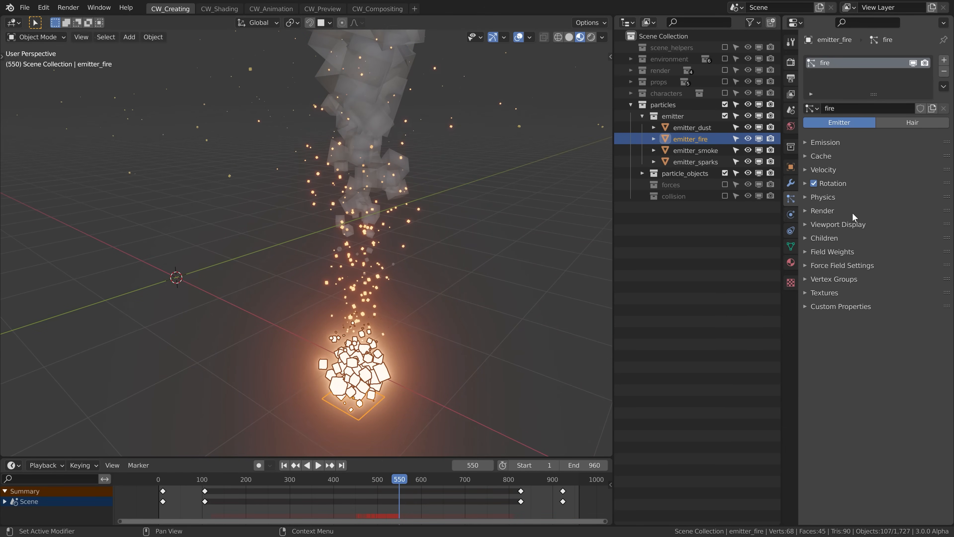
Step: Play and pause the animation to observe how the fire particles change size as they rise
{"action": "middle_click_drag", "start_coordinate": [449, 221], "coordinate": [369, 310], "text": "ctrl"}
{"action": "key", "text": "space"}
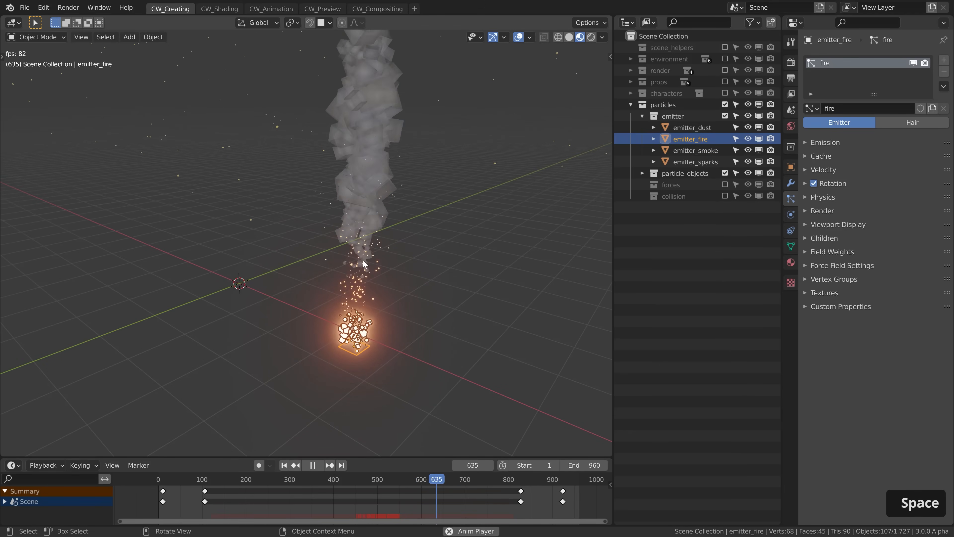
{"action": "key", "text": "space"}
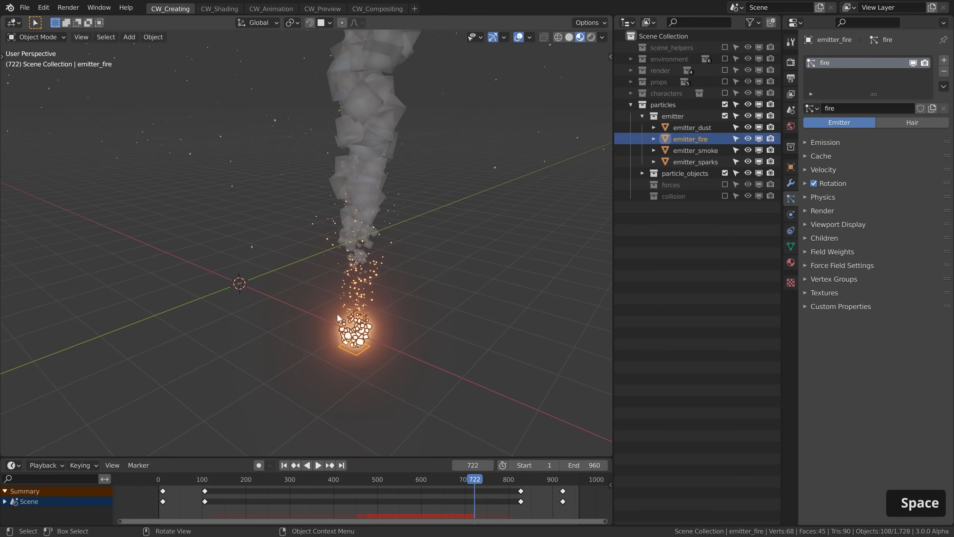
{"action": "key", "text": "space"}
{"action": "key", "text": "space"}
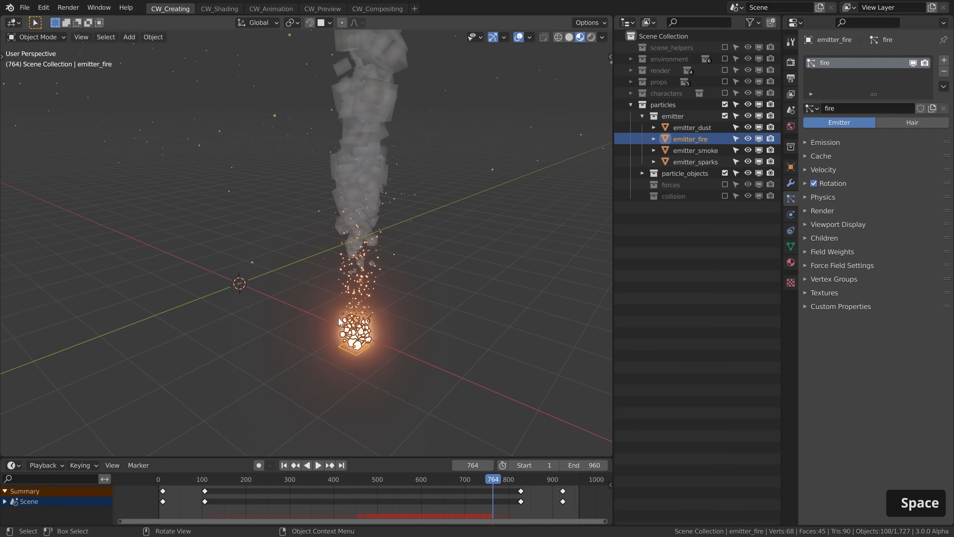
{"action": "middle_click_drag", "start_coordinate": [343, 337], "coordinate": [367, 324], "text": "ctrl"}
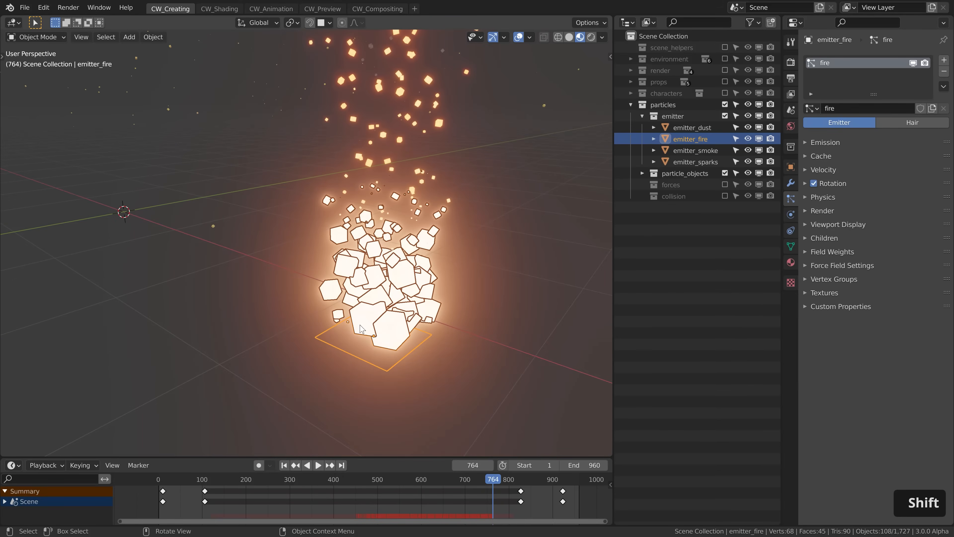
Step: Open the fire texture assigned to the particle system and examine which properties its Influence settings affect
{"action": "left_click", "coordinate": [866, 292]}
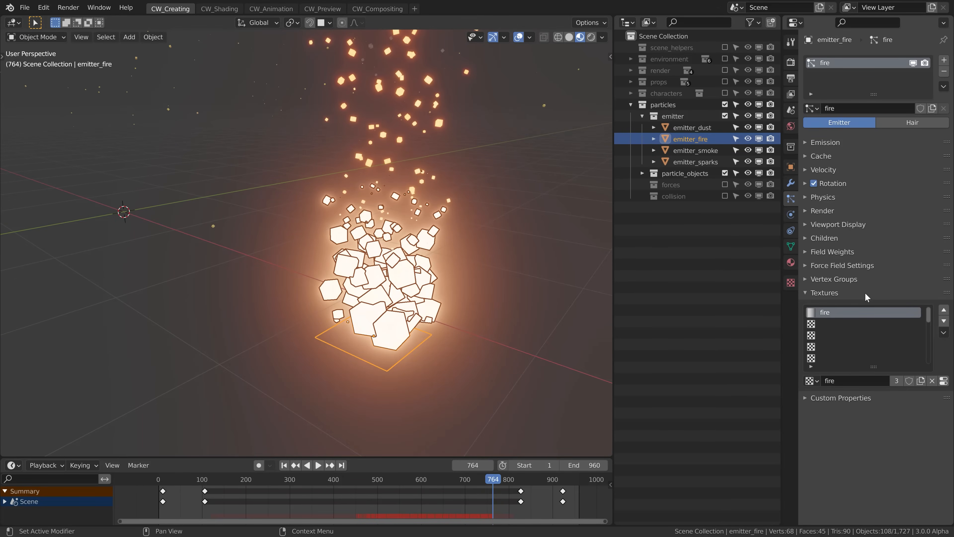
{"action": "left_click", "coordinate": [944, 380]}
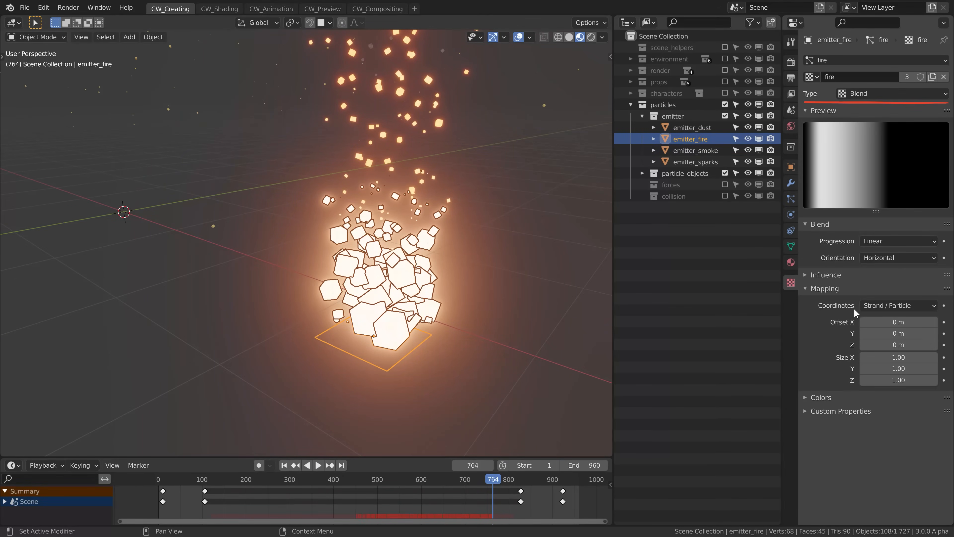
{"action": "left_click", "coordinate": [837, 274]}
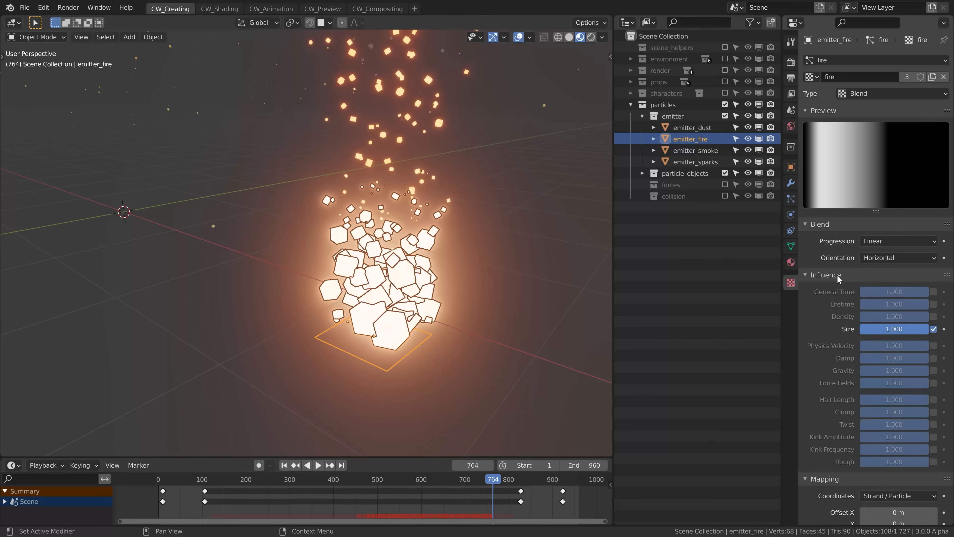
{"action": "left_click", "coordinate": [837, 273]}
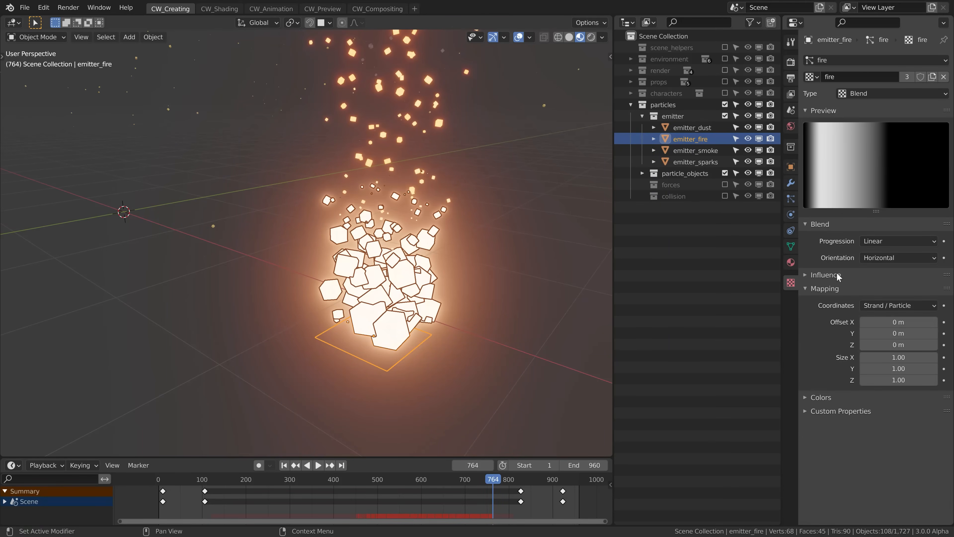
Step: Collapse the texture's Mapping section, expand Colors and move the color ramp's white stop to position 0.216
{"action": "left_click", "coordinate": [834, 288]}
{"action": "left_click", "coordinate": [822, 302]}
{"action": "left_click", "coordinate": [843, 411]}
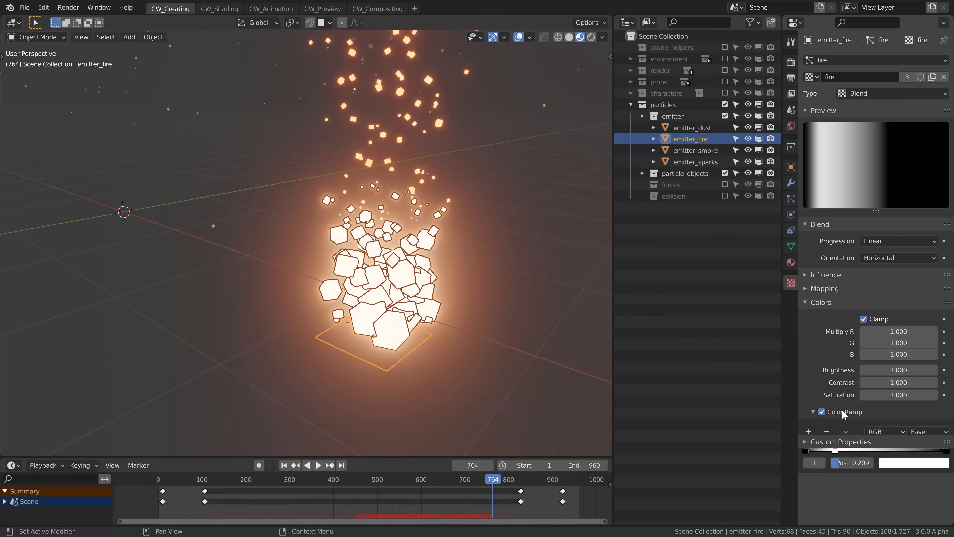
{"action": "left_click_drag", "start_coordinate": [835, 448], "coordinate": [836, 451]}
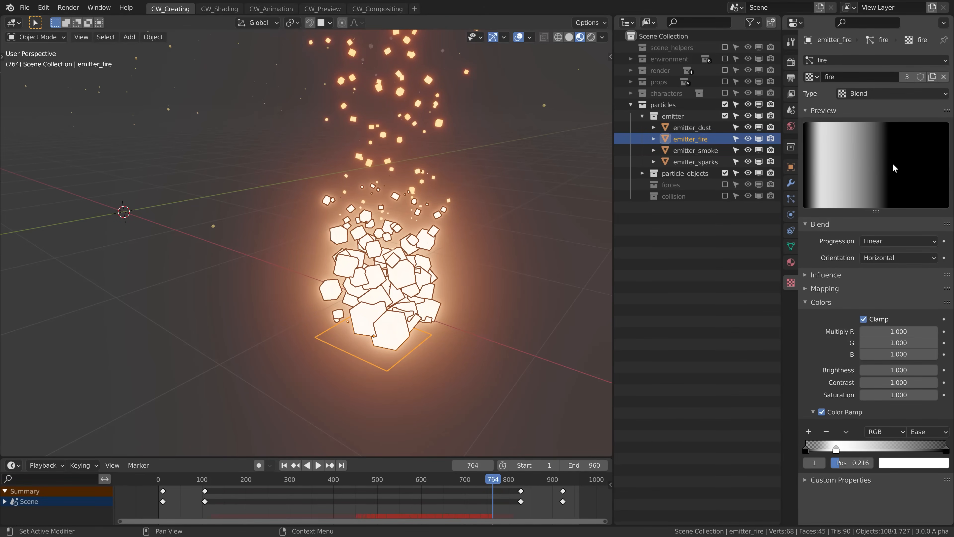
Step: Play the animation from frame 156, select emitter_dust and view the fire with the full smoke column
{"action": "key", "text": "space"}
{"action": "left_click", "coordinate": [227, 481]}
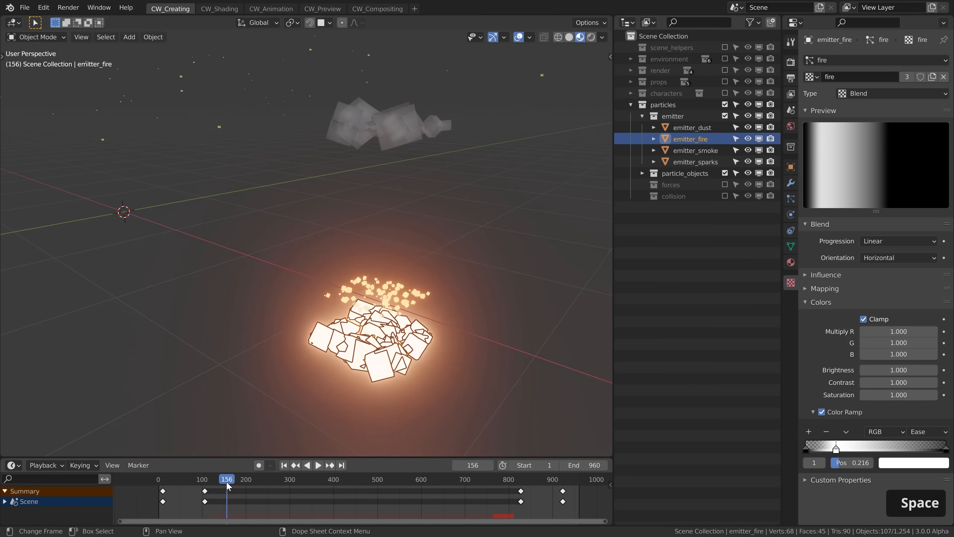
{"action": "key", "text": "space"}
{"action": "middle_click_drag", "start_coordinate": [313, 337], "coordinate": [440, 323]}
{"action": "left_click", "coordinate": [336, 344]}
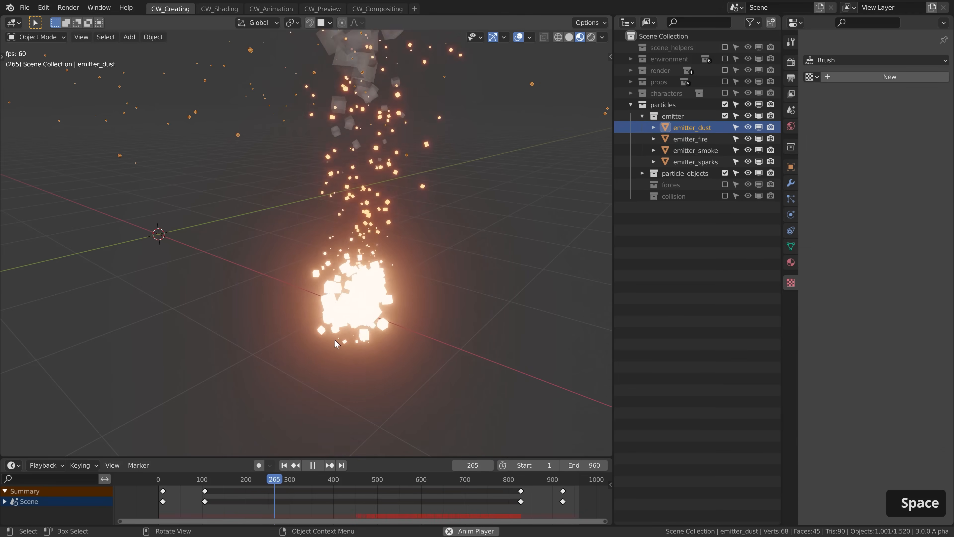
{"action": "scroll", "coordinate": [336, 344], "scroll_direction": "down", "scroll_amount": 2}
{"action": "middle_click_drag", "start_coordinate": [341, 231], "coordinate": [367, 341], "text": "shift"}
{"action": "scroll", "coordinate": [367, 341], "scroll_direction": "down", "scroll_amount": 3}
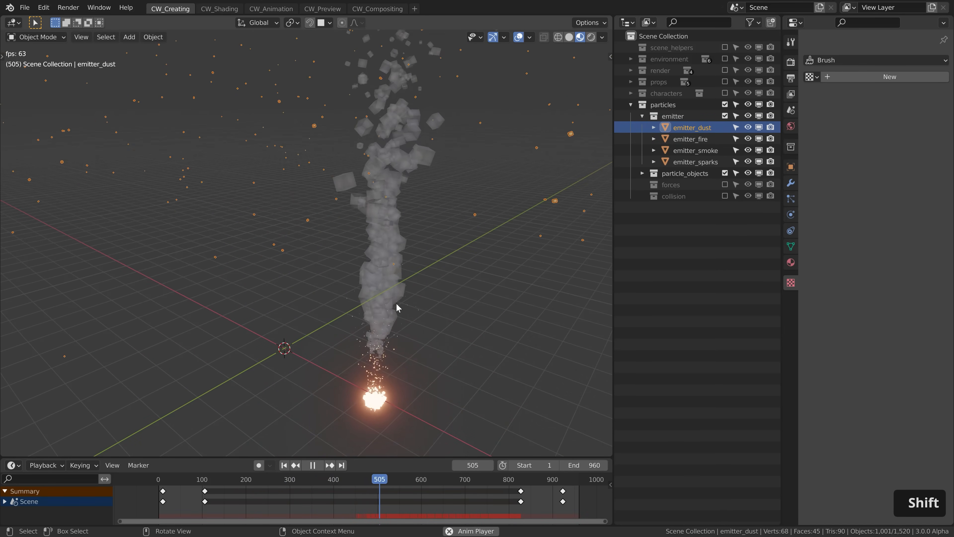
Step: Pause the animation and examine the Physics forces and Velocity settings of the dust particle system
{"action": "key", "text": "space"}
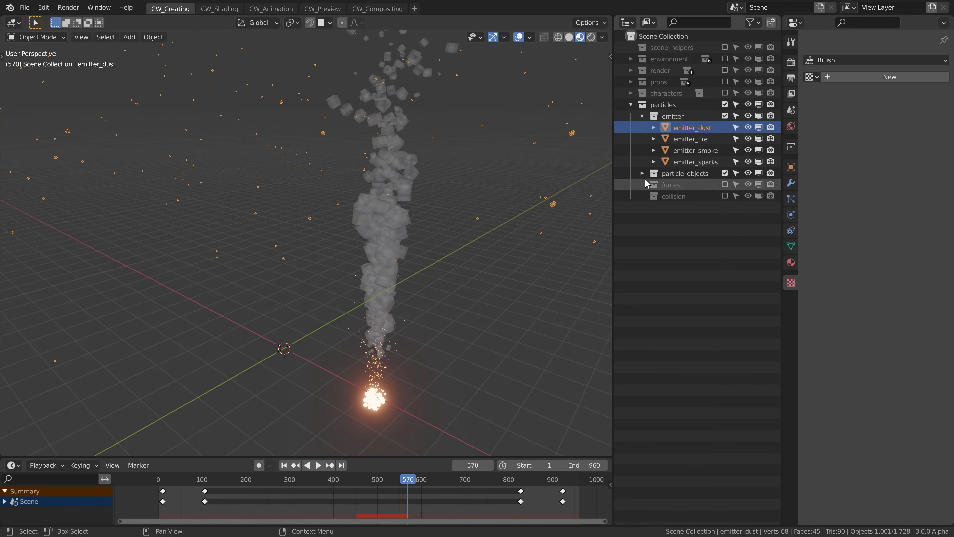
{"action": "left_click", "coordinate": [792, 199]}
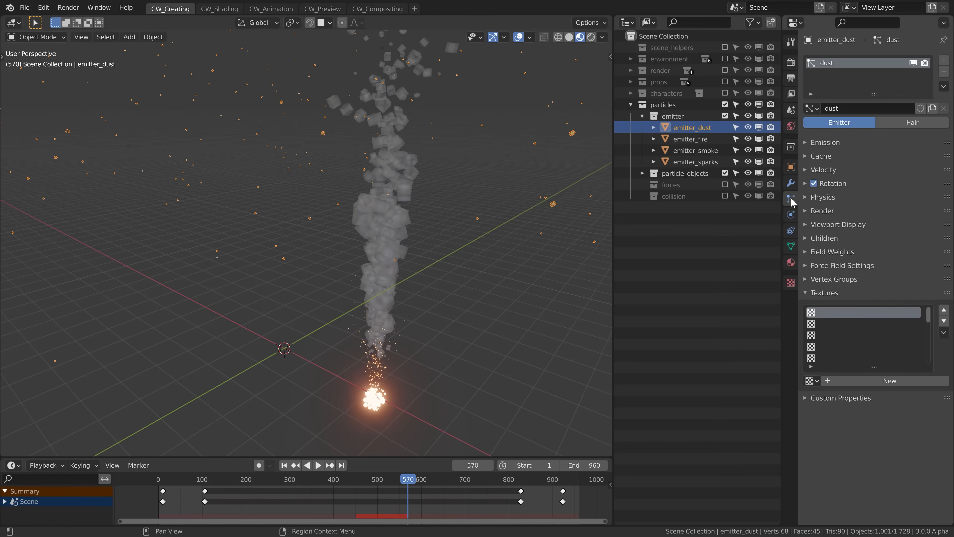
{"action": "left_click", "coordinate": [831, 198]}
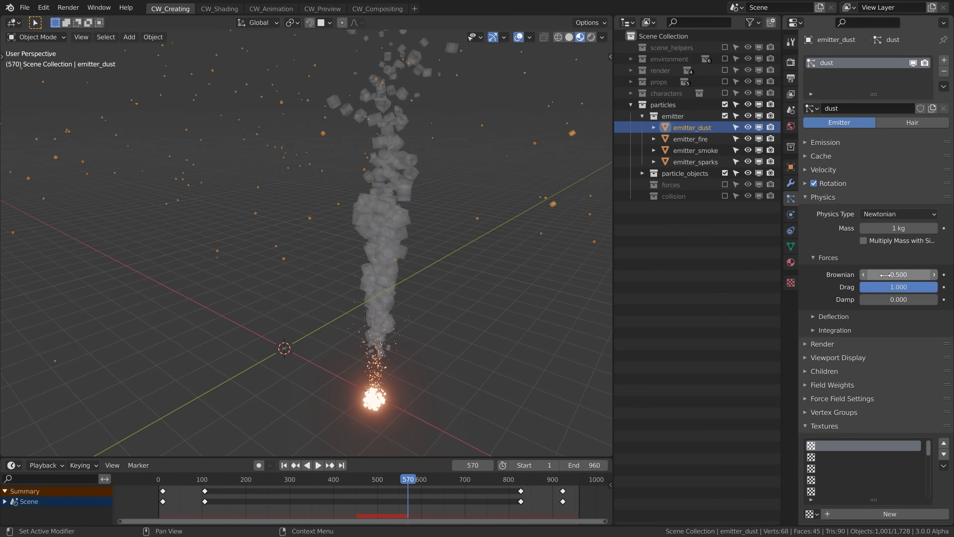
{"action": "left_click", "coordinate": [831, 197]}
{"action": "left_click", "coordinate": [831, 170]}
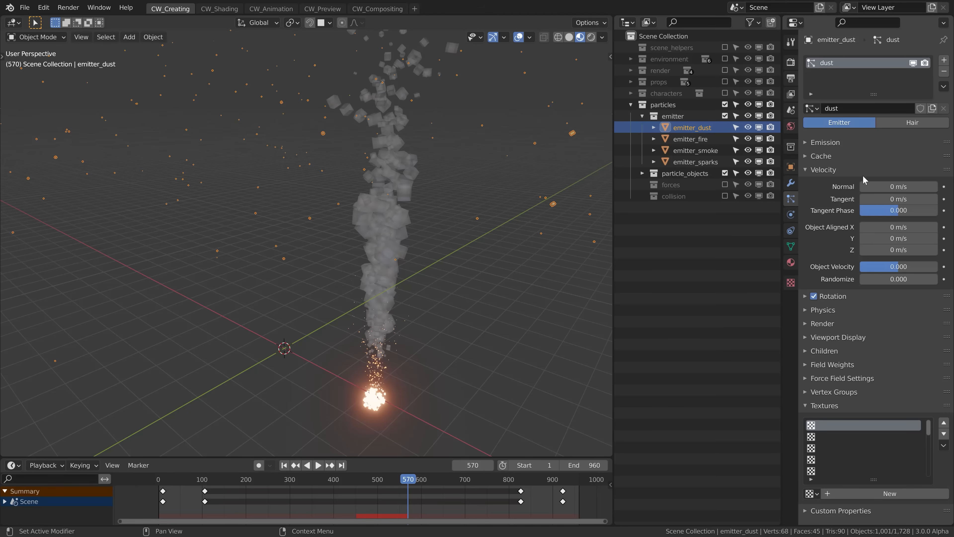
{"action": "left_click", "coordinate": [836, 170]}
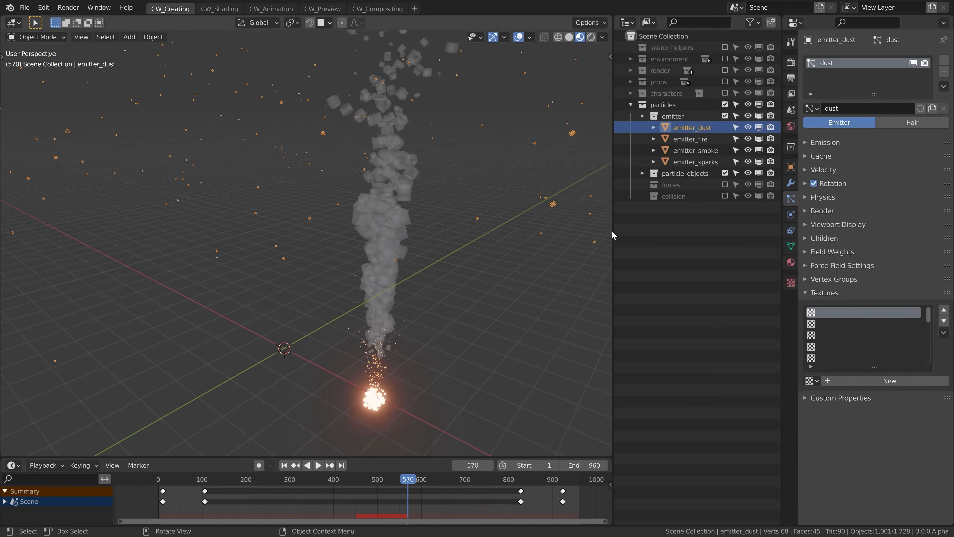
Step: Expand the dust system's Emission settings and replay the animation from an early frame to watch the floating dust
{"action": "left_click", "coordinate": [834, 146]}
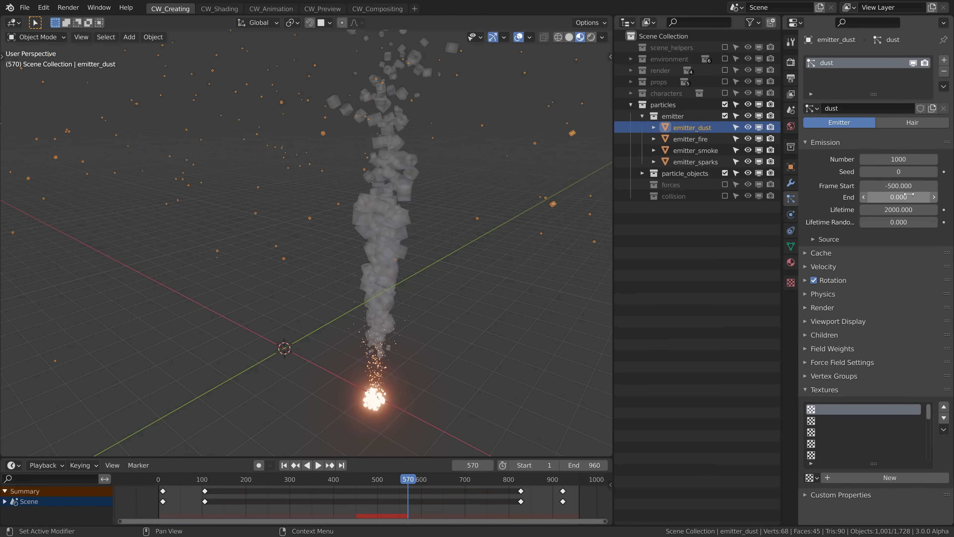
{"action": "key", "text": "space"}
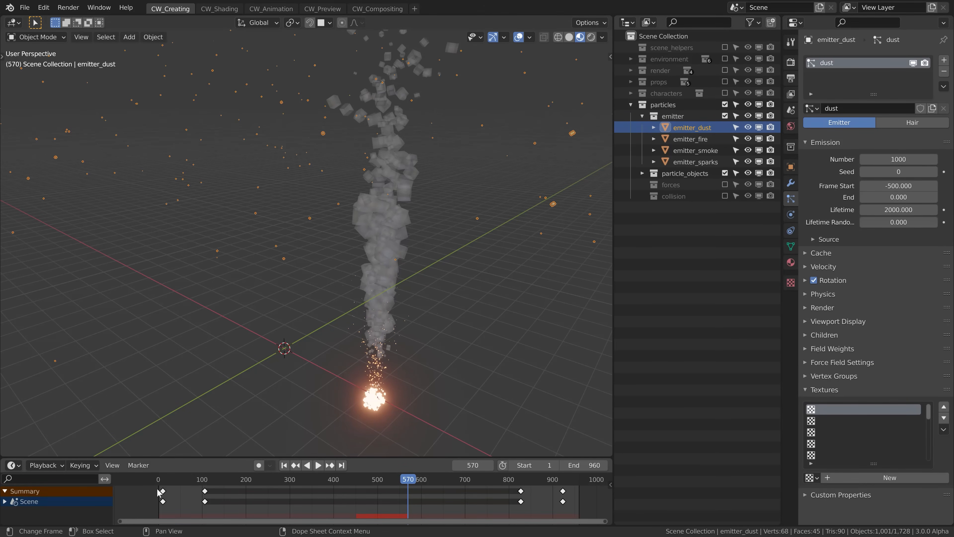
{"action": "left_click", "coordinate": [178, 482]}
{"action": "key", "text": "space"}
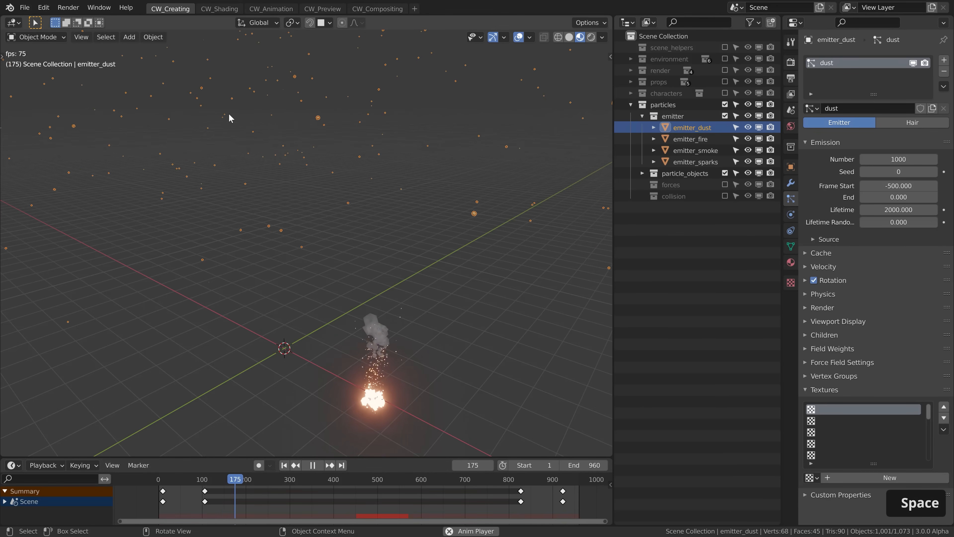
{"action": "key", "text": "space"}
Step: Enable the collision collection, select collision_dust and display its Collision physics settings
{"action": "left_click", "coordinate": [725, 196]}
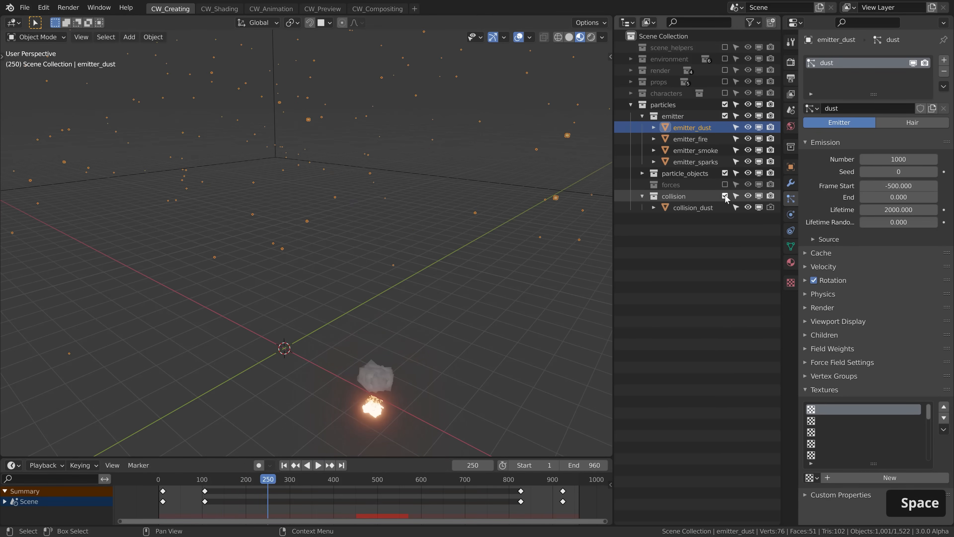
{"action": "left_click", "coordinate": [690, 207]}
{"action": "scroll", "coordinate": [460, 223], "scroll_direction": "down", "scroll_amount": 11}
{"action": "middle_click_drag", "start_coordinate": [459, 223], "coordinate": [364, 253], "text": "shift"}
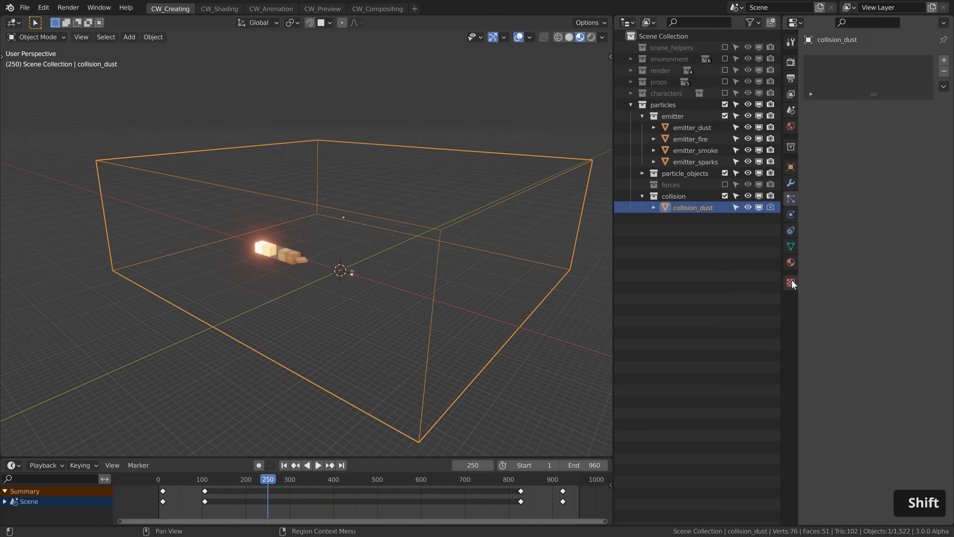
{"action": "left_click", "coordinate": [792, 216]}
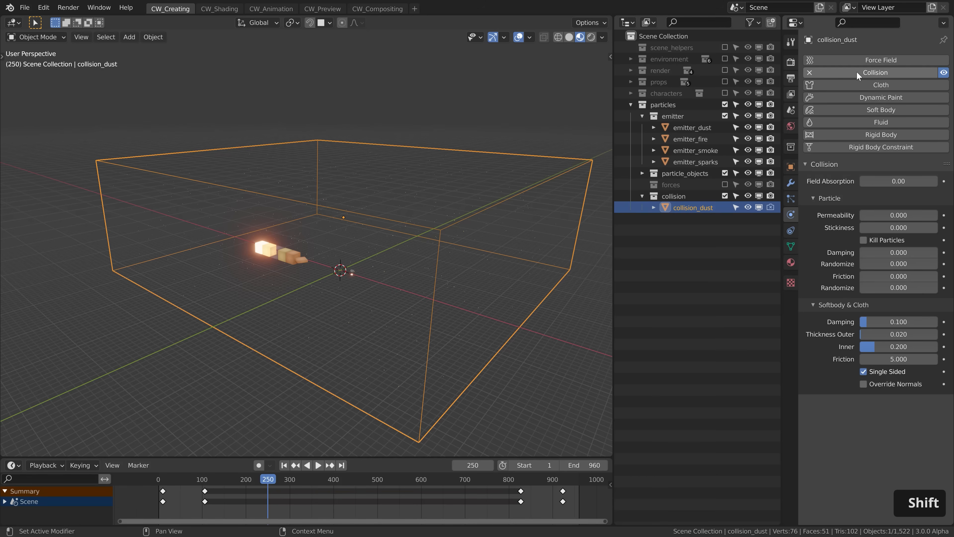
Step: View the collision_dust box from several angles and watch the dust particles moving inside it during playback
{"action": "middle_click_drag", "start_coordinate": [454, 318], "coordinate": [402, 307]}
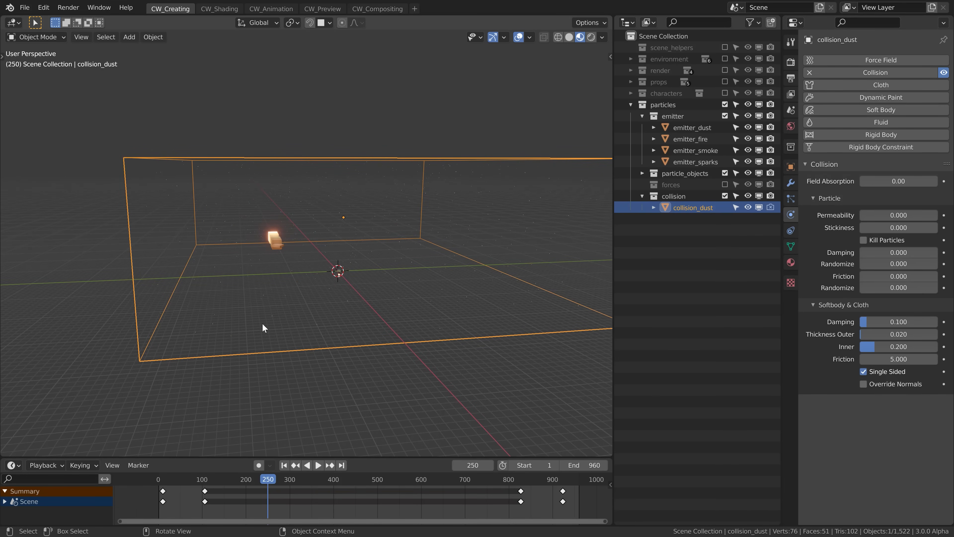
{"action": "middle_click_drag", "start_coordinate": [263, 324], "coordinate": [455, 275]}
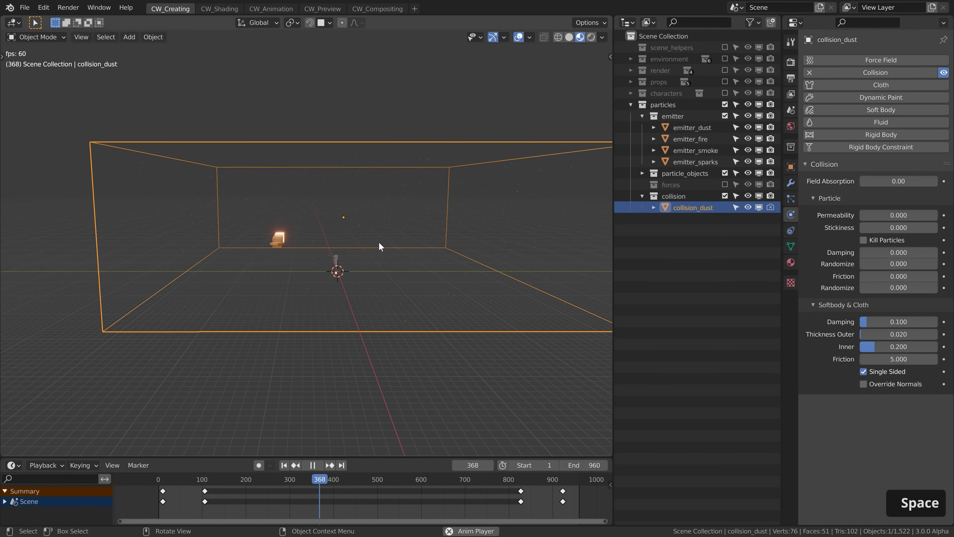
{"action": "scroll", "coordinate": [360, 240], "scroll_direction": "up", "scroll_amount": 3}
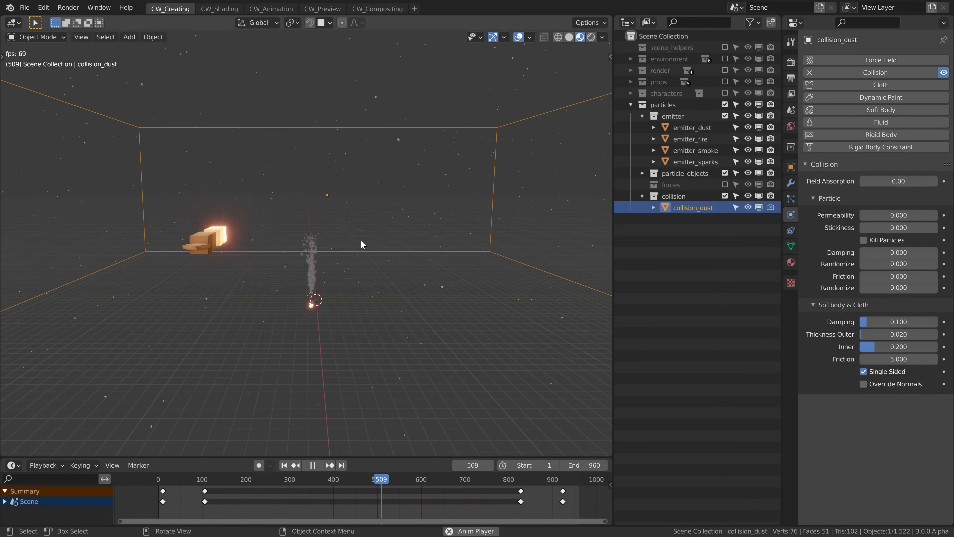
{"action": "scroll", "coordinate": [360, 239], "scroll_direction": "up", "scroll_amount": 1}
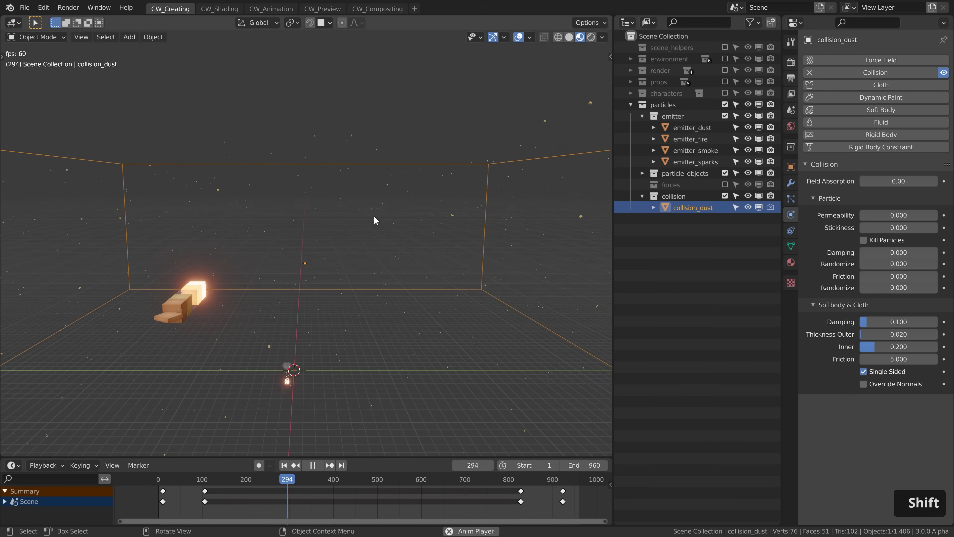
{"action": "middle_click_drag", "start_coordinate": [374, 215], "coordinate": [362, 411], "text": "shift"}
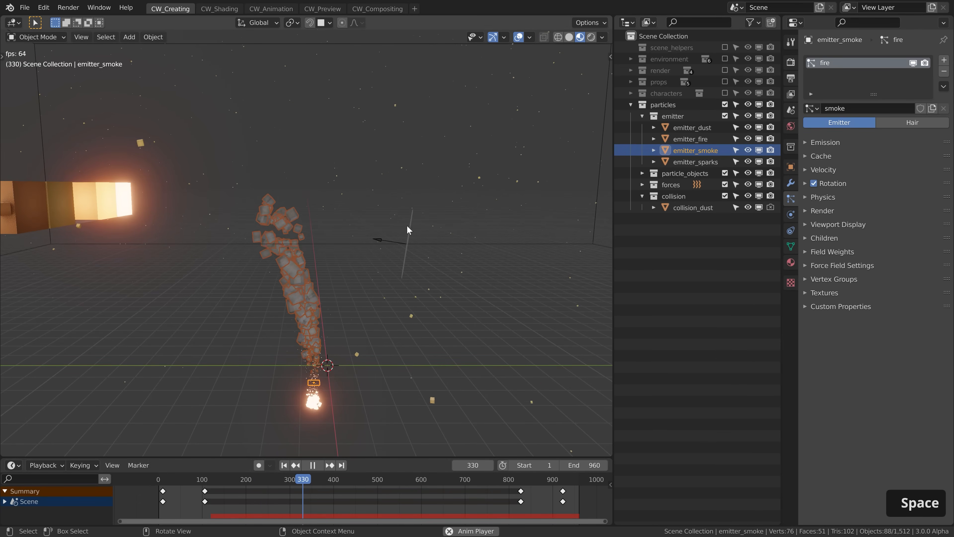
Step: Select the Wind force field beside the smoke column and set its strength to 3.240
{"action": "left_click", "coordinate": [409, 226]}
{"action": "middle_click_drag", "start_coordinate": [396, 252], "coordinate": [430, 272]}
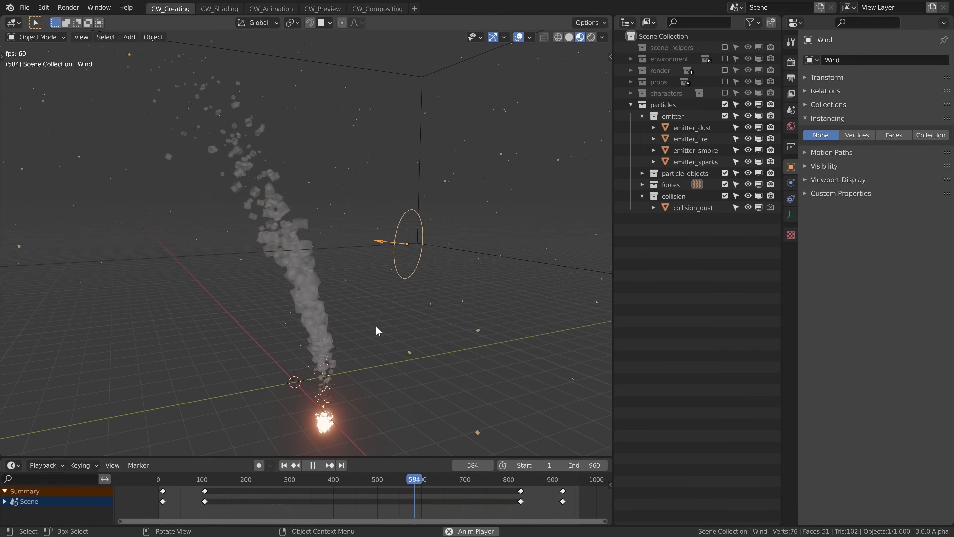
{"action": "left_click", "coordinate": [792, 183]}
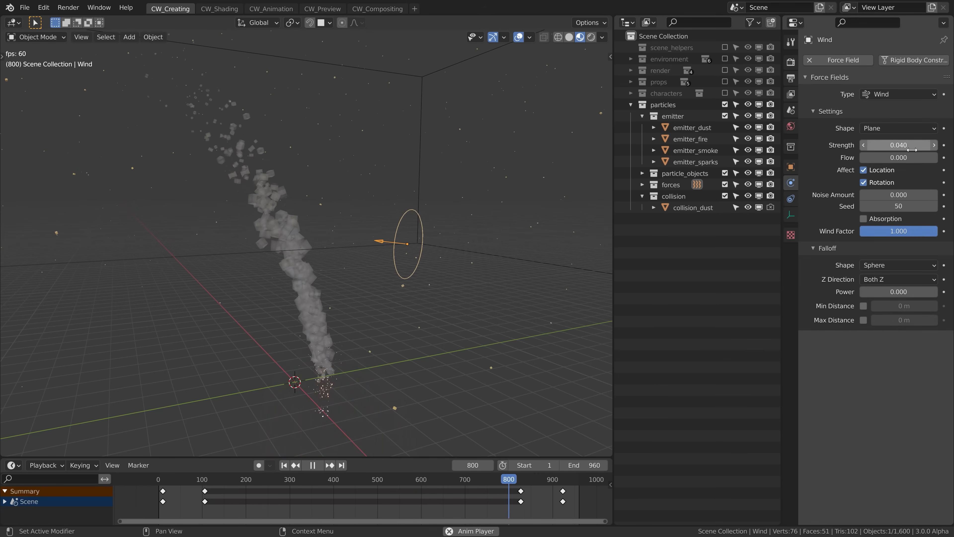
{"action": "left_click_drag", "start_coordinate": [898, 145], "coordinate": [903, 146]}
Step: Replay the animation from around frame 150 and watch how the stronger wind carries the smoke across the scene
{"action": "left_click", "coordinate": [223, 483]}
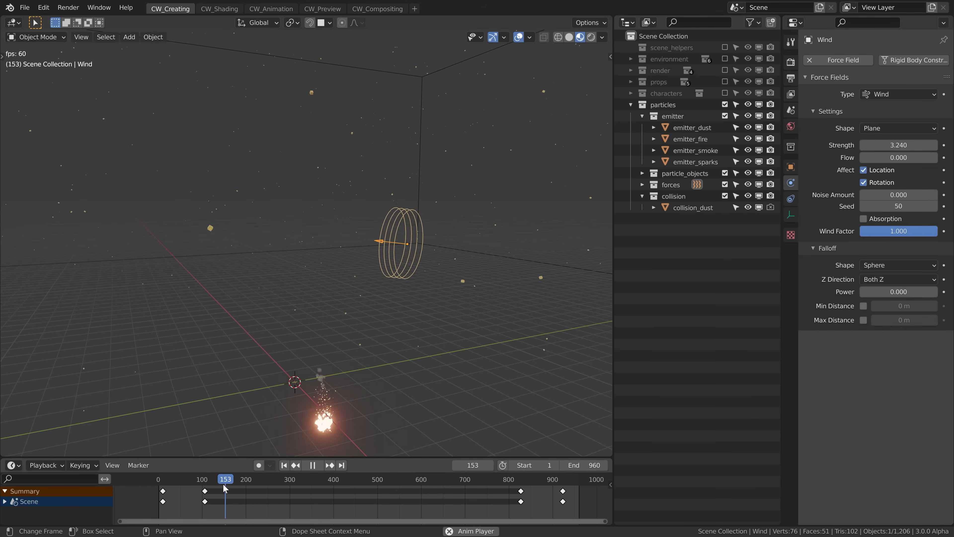
{"action": "middle_click_drag", "start_coordinate": [336, 377], "coordinate": [350, 322], "text": "shift"}
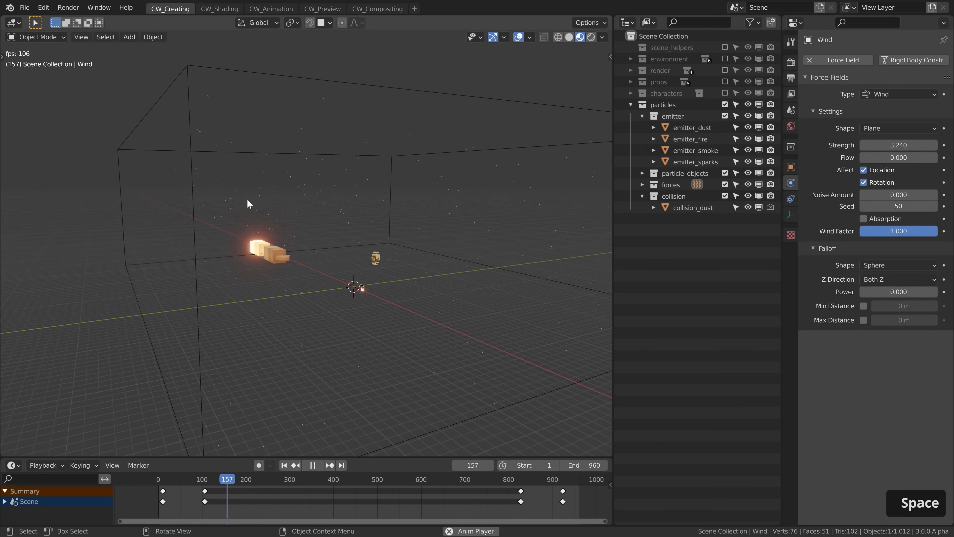
{"action": "middle_click_drag", "start_coordinate": [247, 199], "coordinate": [384, 260]}
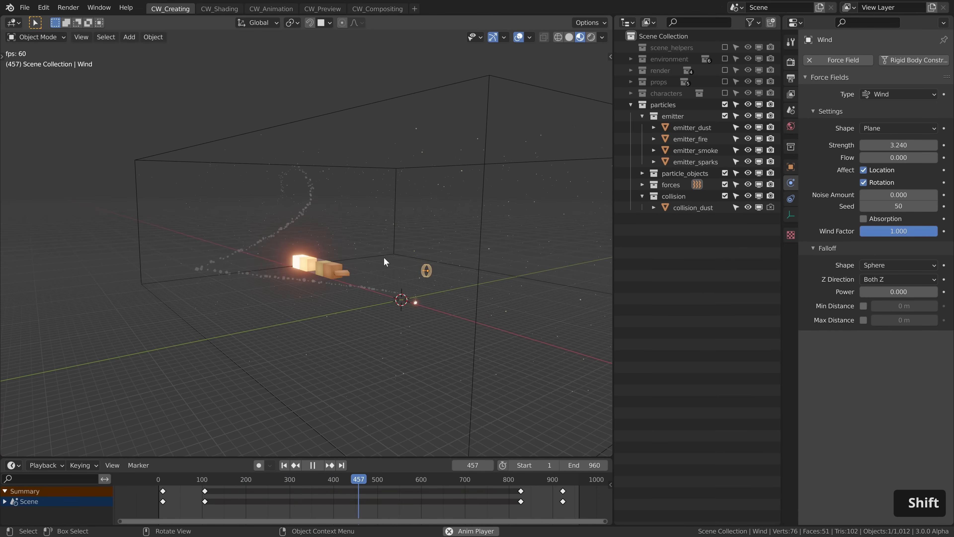
{"action": "key", "text": "space"}
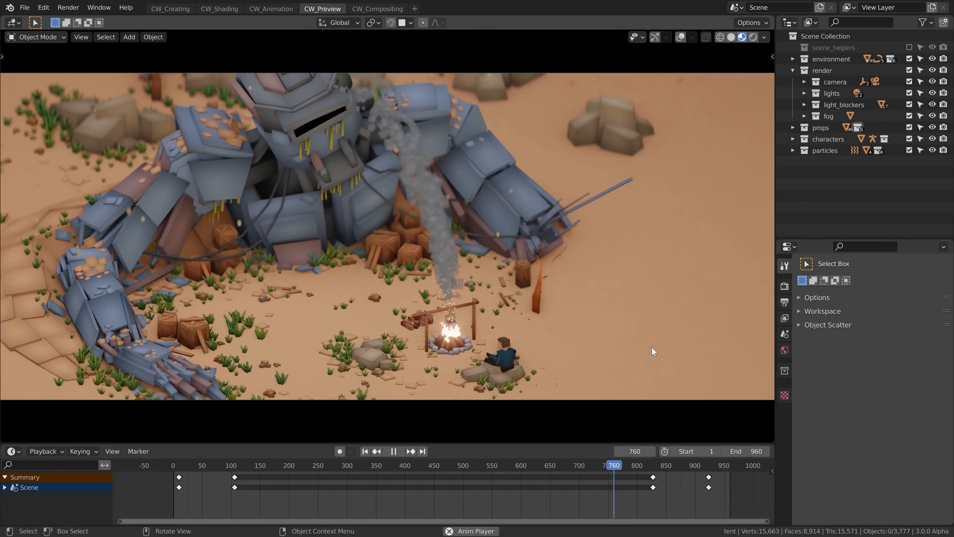
Step: Jump the preview animation back to an earlier frame, exclude the particles collection and resume playback
{"action": "left_click_drag", "start_coordinate": [324, 464], "coordinate": [278, 463]}
{"action": "key", "text": "space"}
{"action": "left_click", "coordinate": [909, 150]}
{"action": "key", "text": "space"}
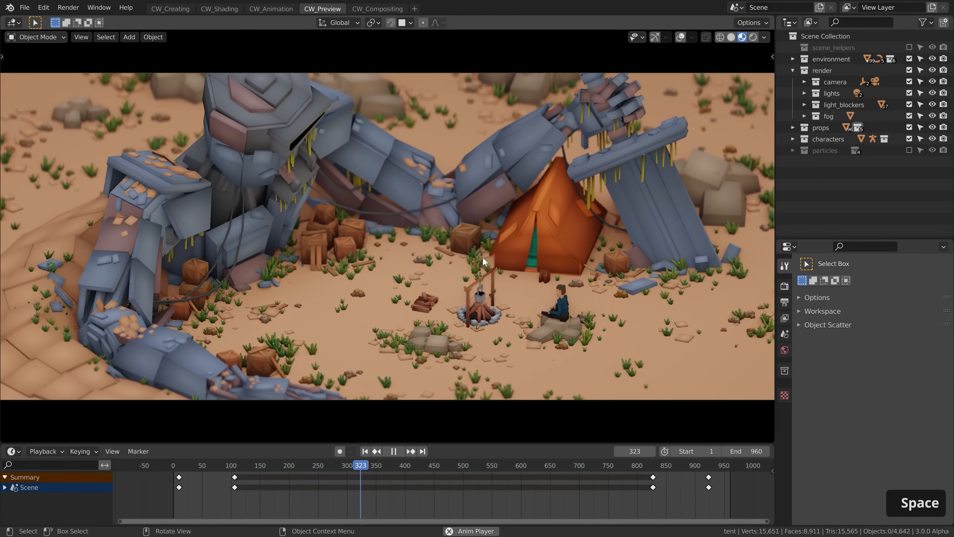
Step: Scrub through the scene's build-up and break-up in the camera preview and stop playback at frame 461
{"action": "key", "text": "space"}
{"action": "left_click_drag", "start_coordinate": [421, 467], "coordinate": [219, 480]}
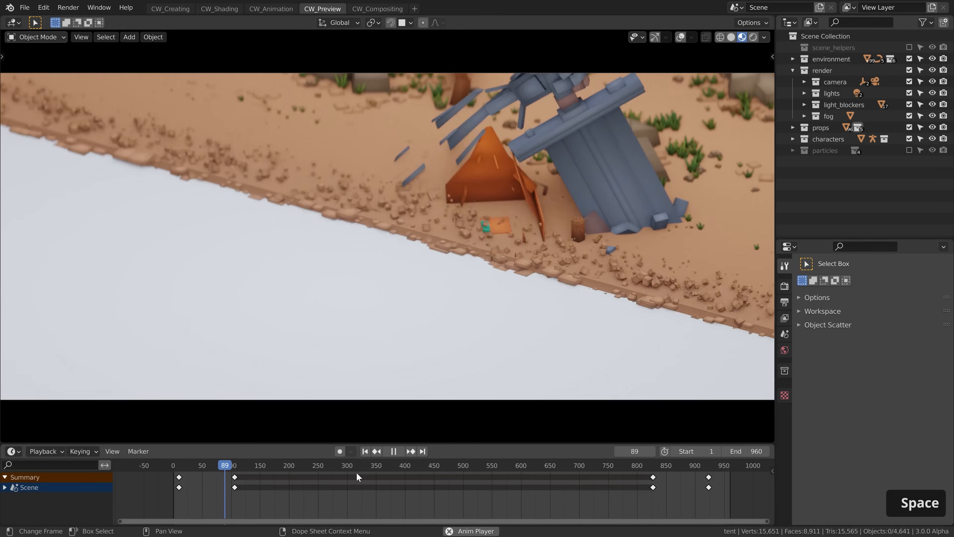
{"action": "left_click", "coordinate": [636, 464]}
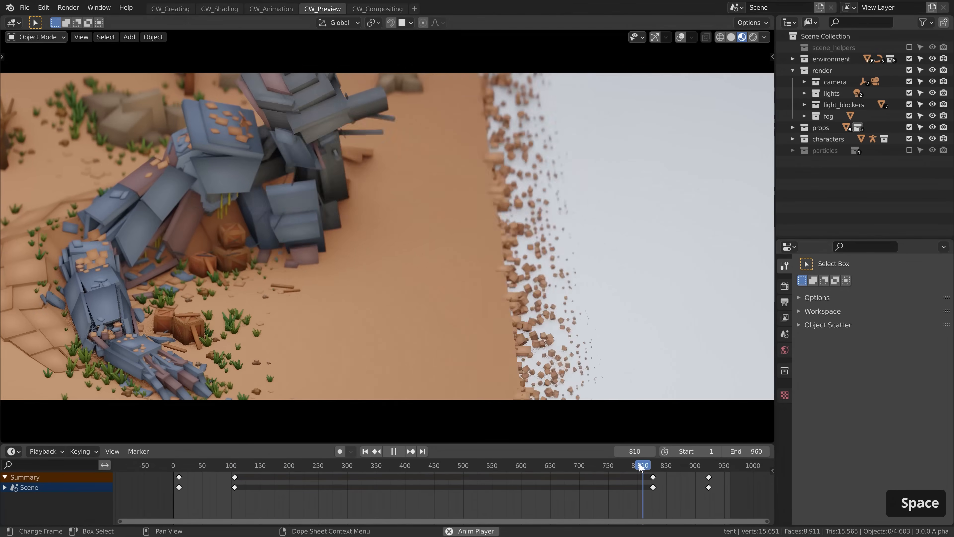
{"action": "left_click", "coordinate": [442, 476]}
{"action": "key", "text": "space"}
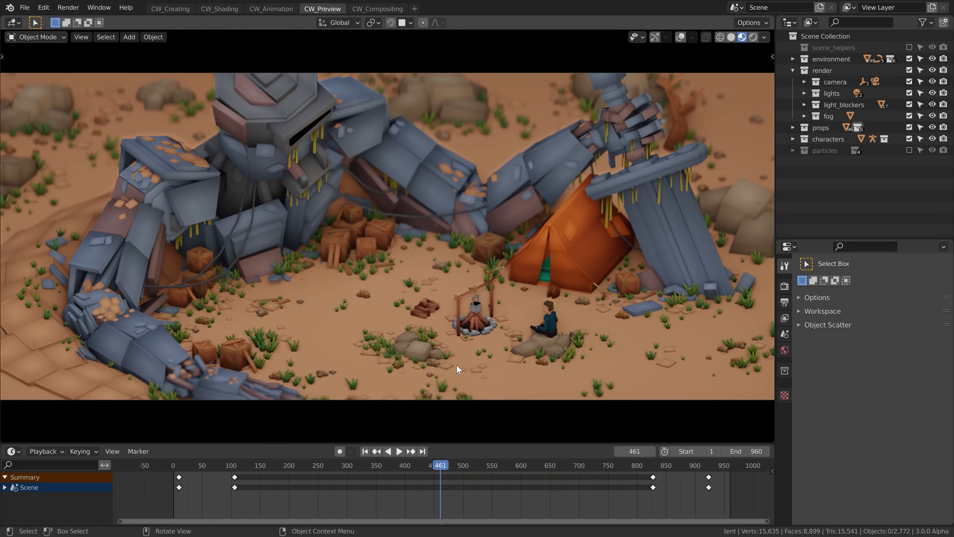
Step: Leave the camera view, move in on the robot camp, and exclude and collapse the render collection
{"action": "key", "text": "KP_0"}
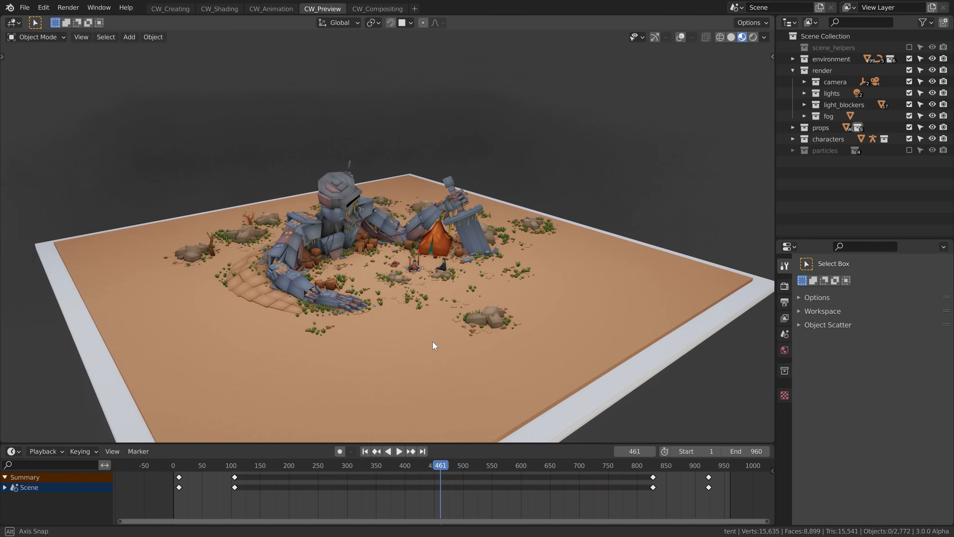
{"action": "key", "text": "space"}
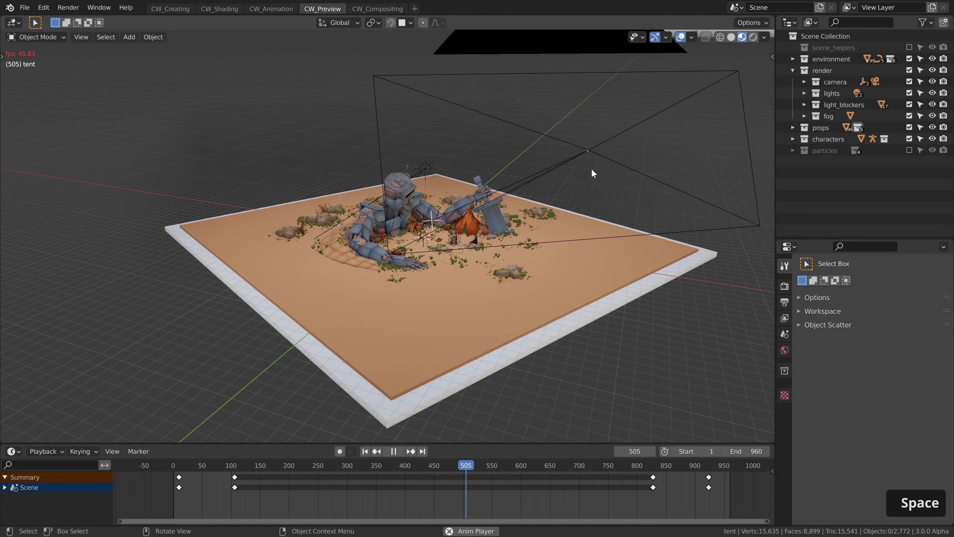
{"action": "key", "text": "space"}
{"action": "middle_click_drag", "start_coordinate": [539, 412], "coordinate": [396, 173], "text": "ctrl"}
{"action": "left_click", "coordinate": [910, 70]}
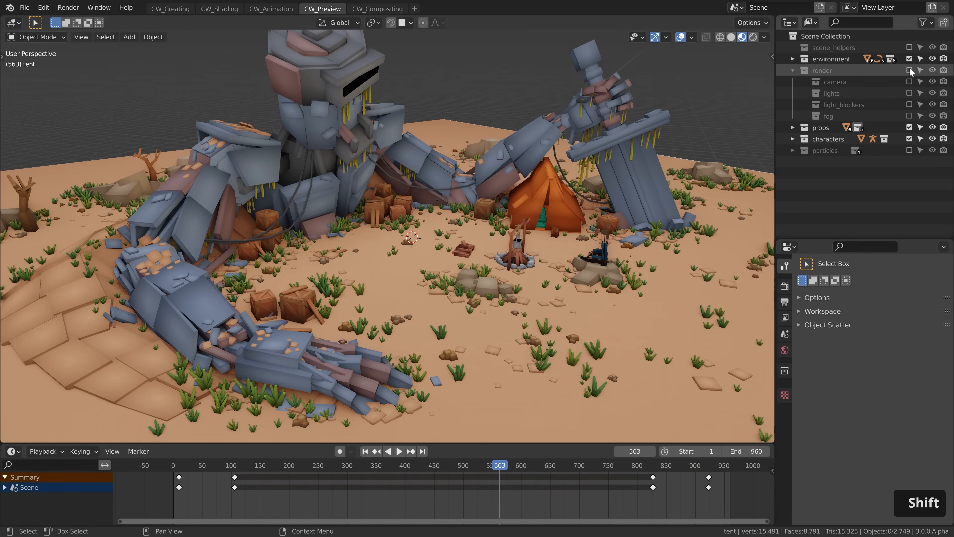
{"action": "left_click", "coordinate": [793, 70]}
Step: Play and pause the animation while inspecting the robot, crates, tent, campfire and seated character up close
{"action": "key", "text": "space"}
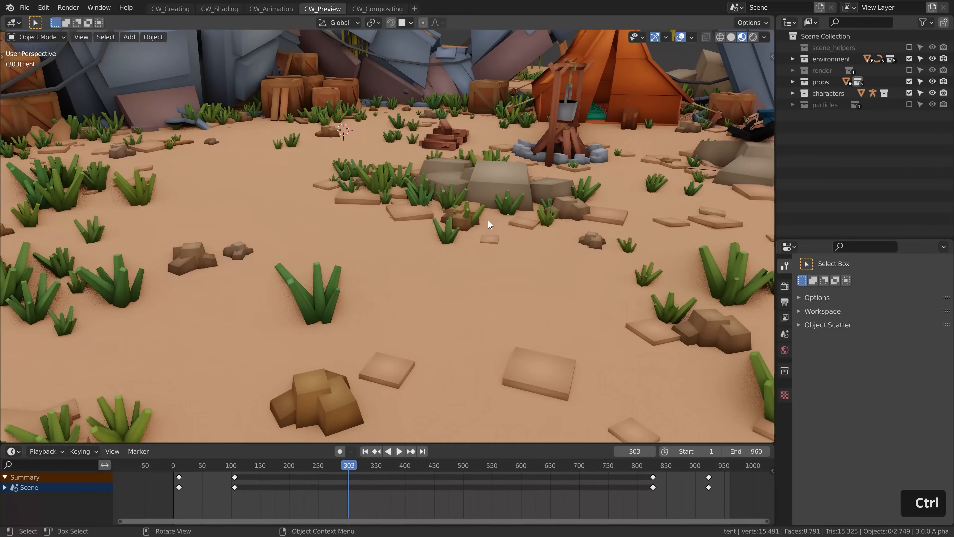
{"action": "key", "text": "space"}
{"action": "key", "text": "space"}
{"action": "middle_click_drag", "start_coordinate": [522, 145], "coordinate": [583, 319], "text": "shift"}
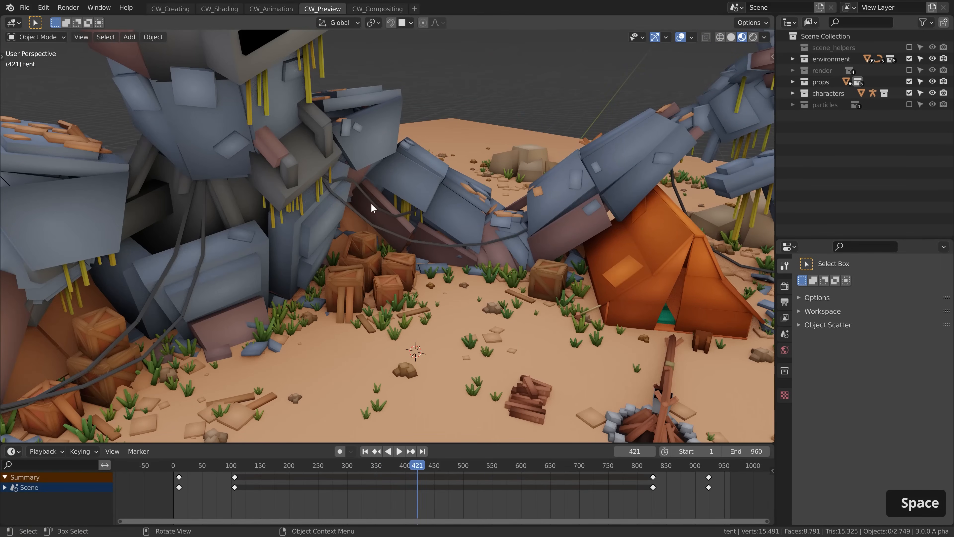
{"action": "middle_click_drag", "start_coordinate": [659, 317], "coordinate": [294, 298], "text": "shift"}
{"action": "key", "text": "space"}
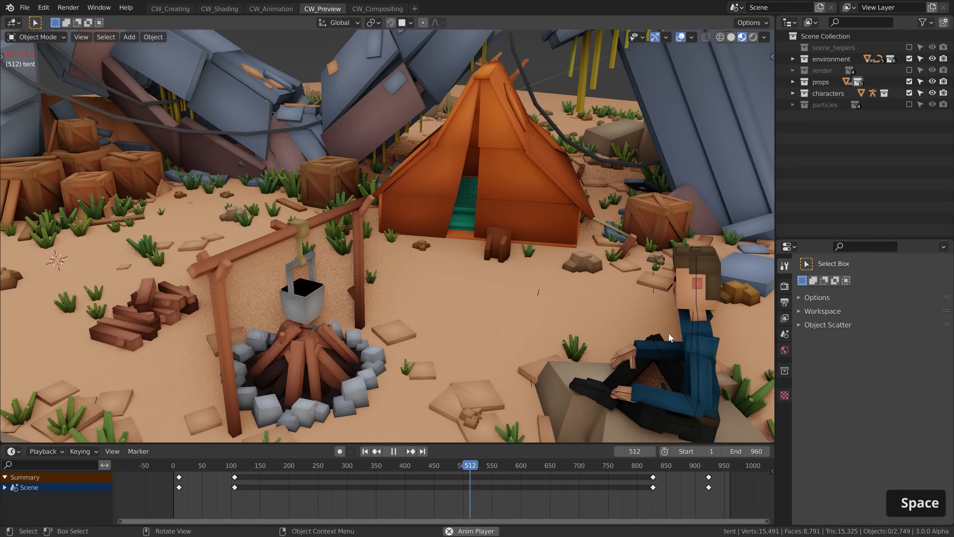
{"action": "key", "text": "space"}
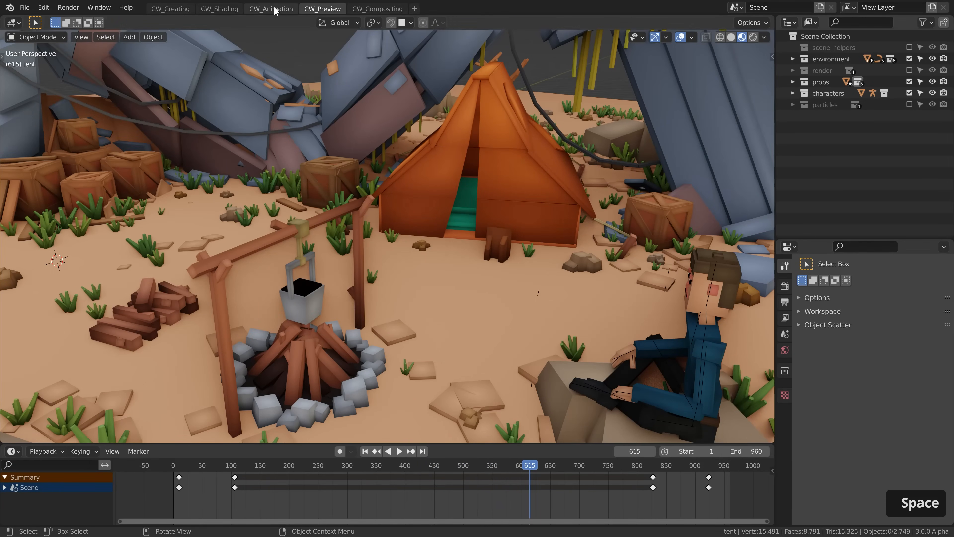
Step: Switch to the CW_Animation workspace and select the pot hanging over the campfire
{"action": "left_click", "coordinate": [276, 8]}
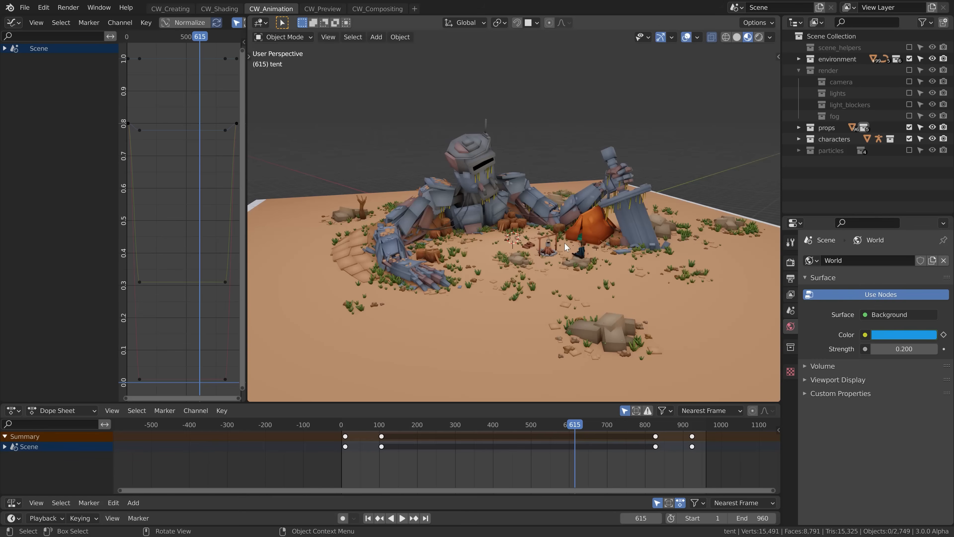
{"action": "middle_click_drag", "start_coordinate": [564, 240], "coordinate": [548, 144], "text": "ctrl"}
{"action": "left_click", "coordinate": [466, 262]}
{"action": "middle_click_drag", "start_coordinate": [494, 297], "coordinate": [436, 244], "text": "shift"}
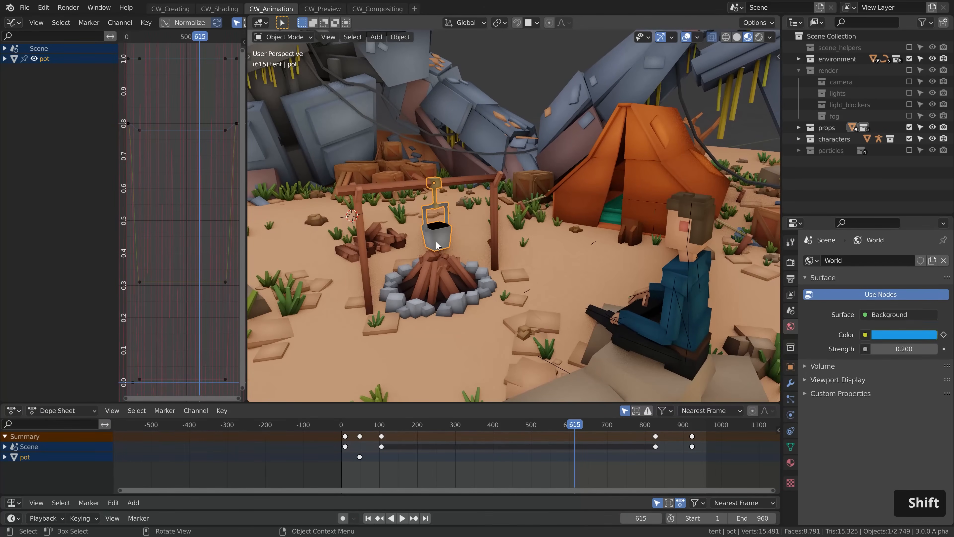
Step: Widen the graph editor, select the pot's X Euler Rotation curve and show its Noise modifier
{"action": "middle_click_drag", "start_coordinate": [154, 120], "coordinate": [156, 191], "text": "ctrl"}
{"action": "left_click_drag", "start_coordinate": [253, 170], "coordinate": [304, 171]}
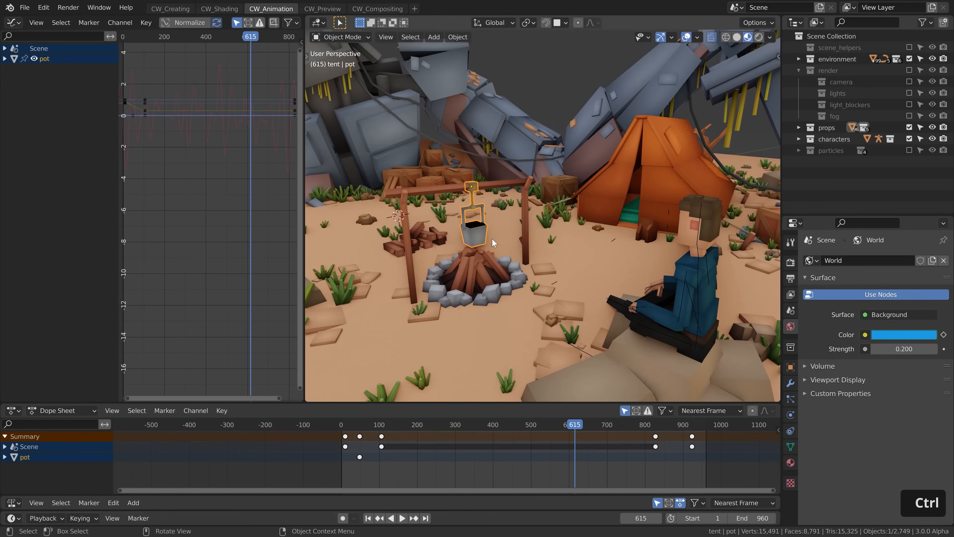
{"action": "left_click", "coordinate": [4, 58]}
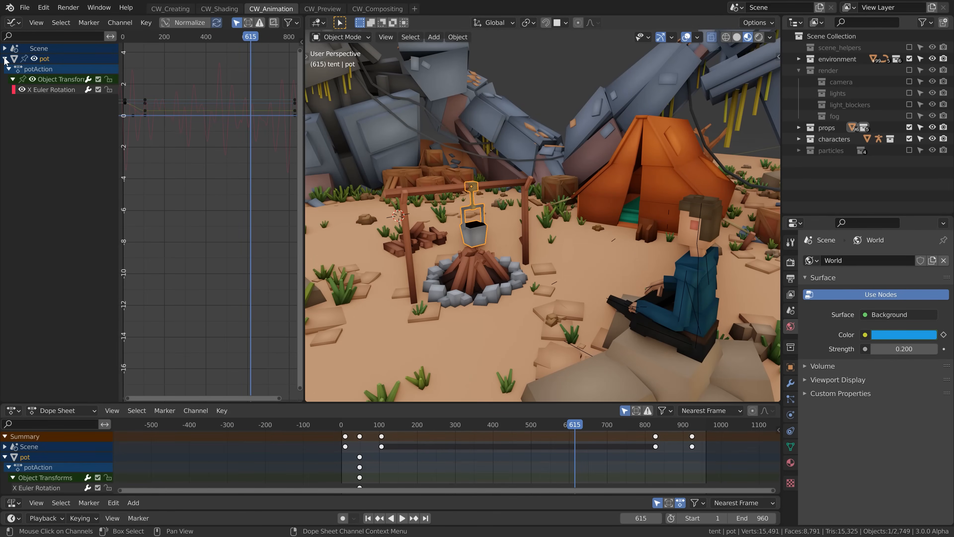
{"action": "left_click", "coordinate": [53, 90]}
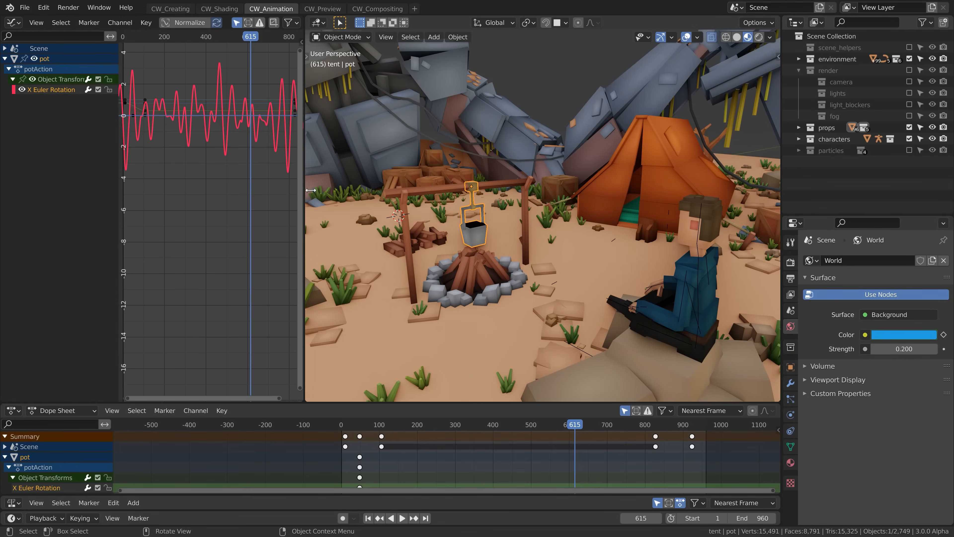
{"action": "left_click_drag", "start_coordinate": [306, 189], "coordinate": [376, 193]}
{"action": "key", "text": "n"}
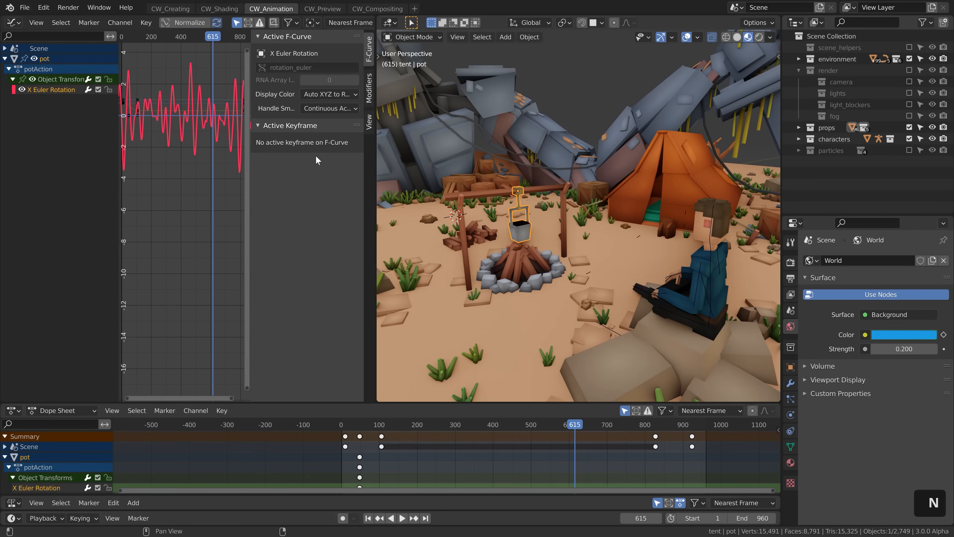
{"action": "left_click", "coordinate": [369, 88]}
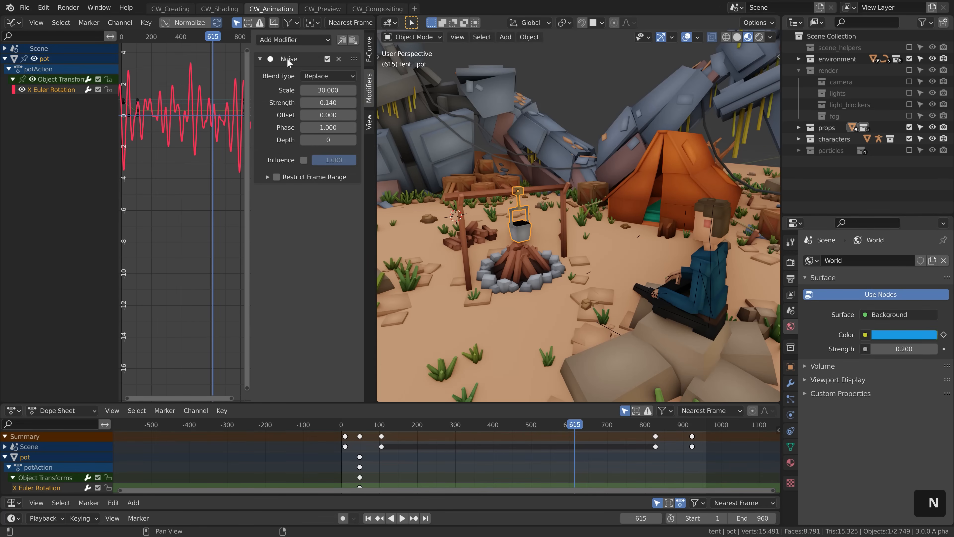
{"action": "middle_click_drag", "start_coordinate": [208, 149], "coordinate": [200, 152], "text": "ctrl"}
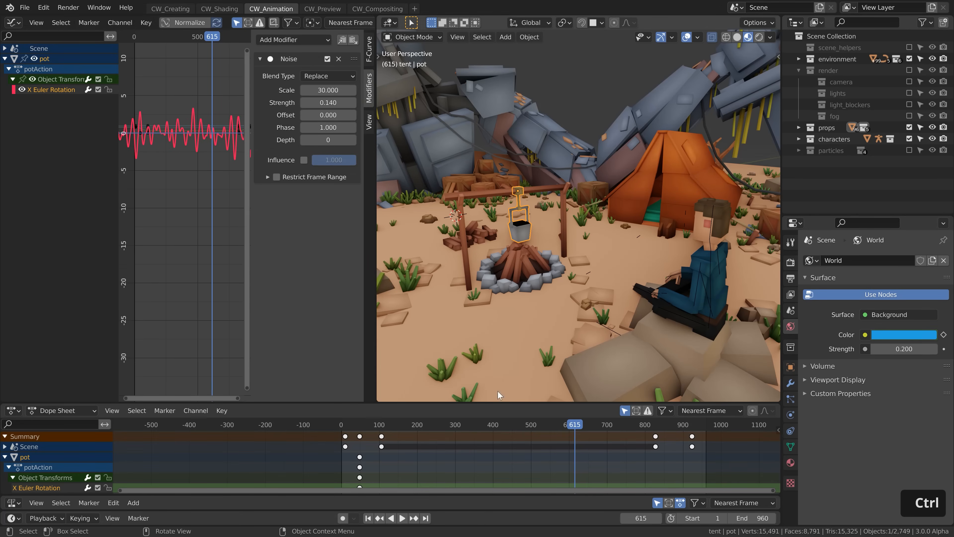
Step: Play the animation close up on the pot to examine its swing, and stop at frame 523
{"action": "left_click", "coordinate": [460, 424]}
{"action": "key", "text": "space"}
{"action": "scroll", "coordinate": [515, 218], "scroll_direction": "up", "scroll_amount": 8}
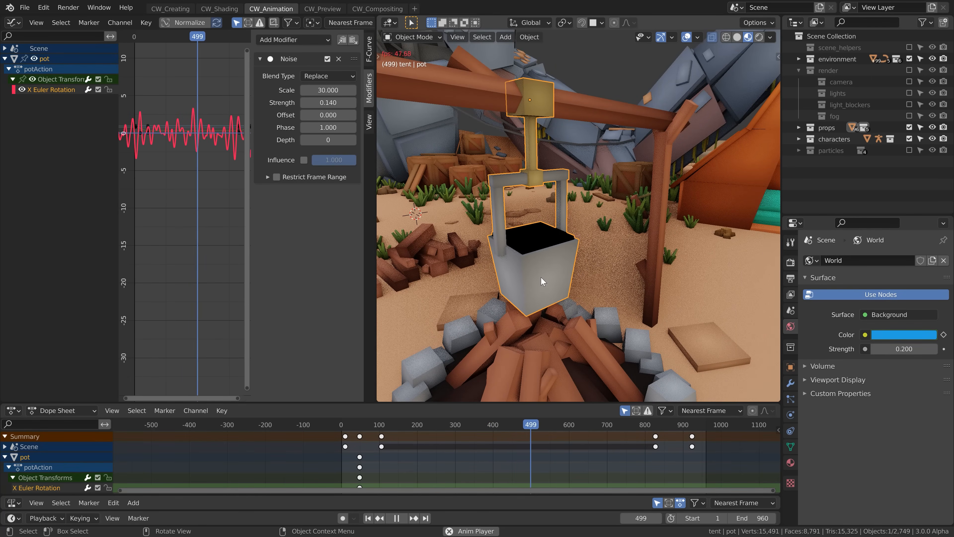
{"action": "key", "text": "space"}
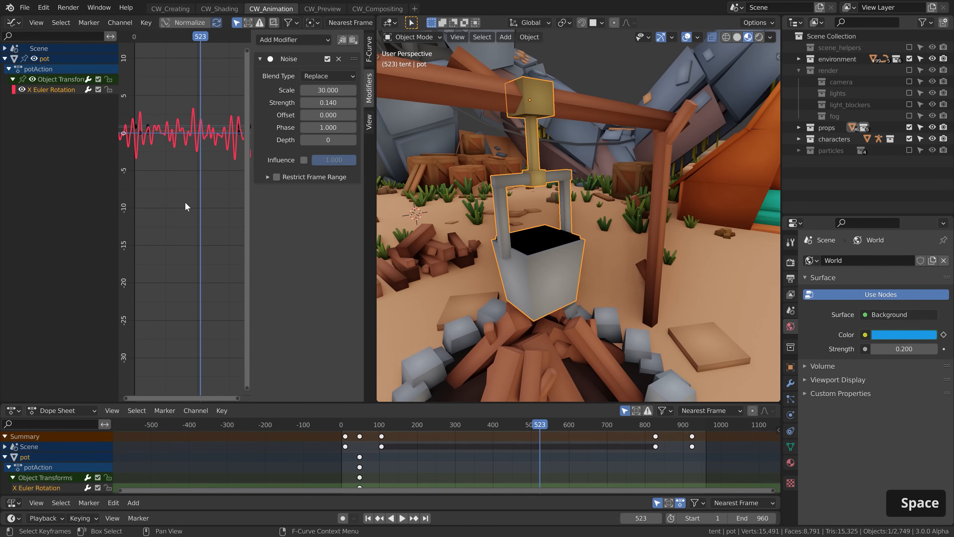
Step: Try a scale of 54.200 and a strength of 9.240 on the pot's Noise modifier and play the swing
{"action": "mouse_move", "coordinate": [325, 91]}
{"action": "left_mouse_down"}
{"action": "mouse_move", "coordinate": [350, 91]}
{"action": "mouse_move", "coordinate": [332, 90]}
{"action": "mouse_move", "coordinate": [349, 102]}
{"action": "mouse_move", "coordinate": [340, 102]}
{"action": "left_mouse_up"}
{"action": "key", "text": "space"}
{"action": "key", "text": "space"}
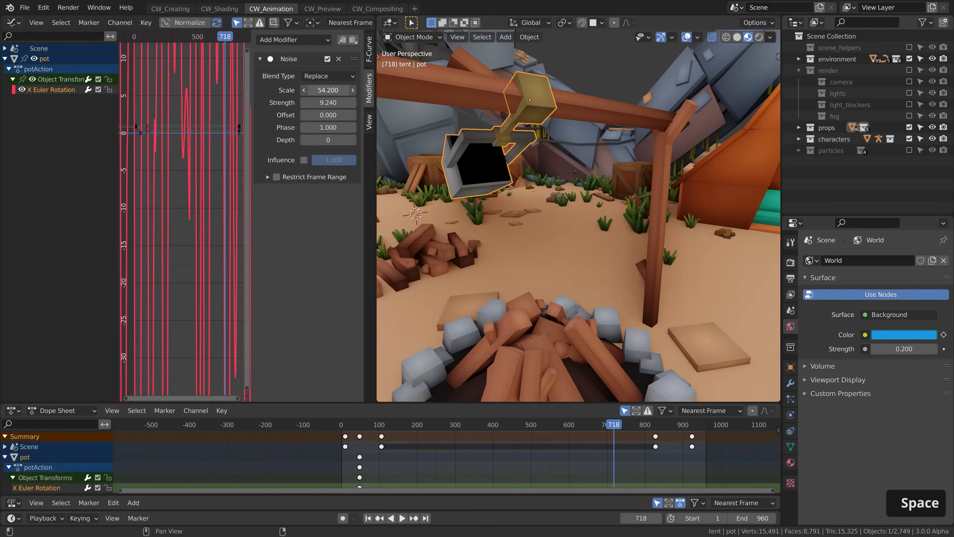
{"action": "left_click_drag", "start_coordinate": [328, 91], "coordinate": [308, 91]}
{"action": "key", "text": "space"}
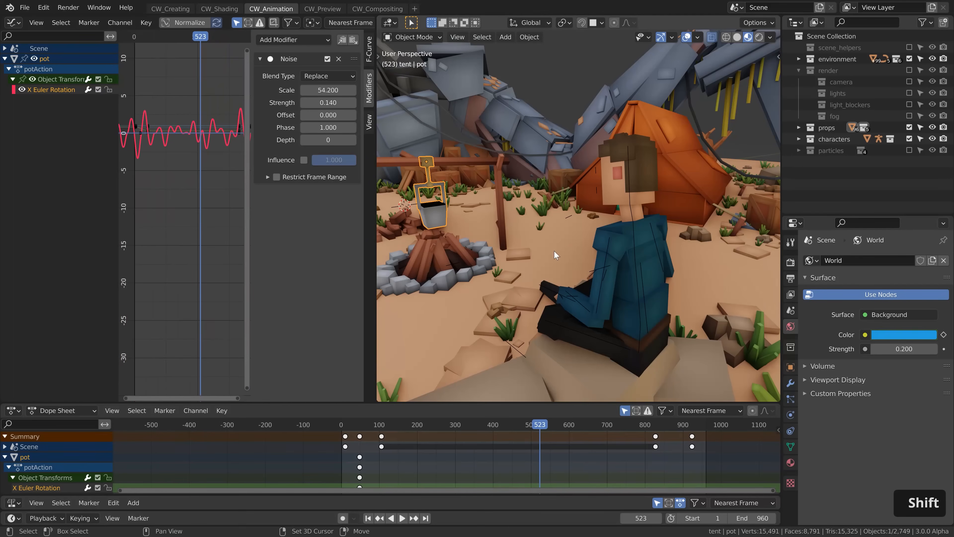
Step: Select the cable hanging over the crates, show its shape keys and set the deformation value to 1.000
{"action": "middle_click_drag", "start_coordinate": [554, 250], "coordinate": [629, 305], "text": "shift"}
{"action": "left_click", "coordinate": [570, 248]}
{"action": "left_click", "coordinate": [791, 432]}
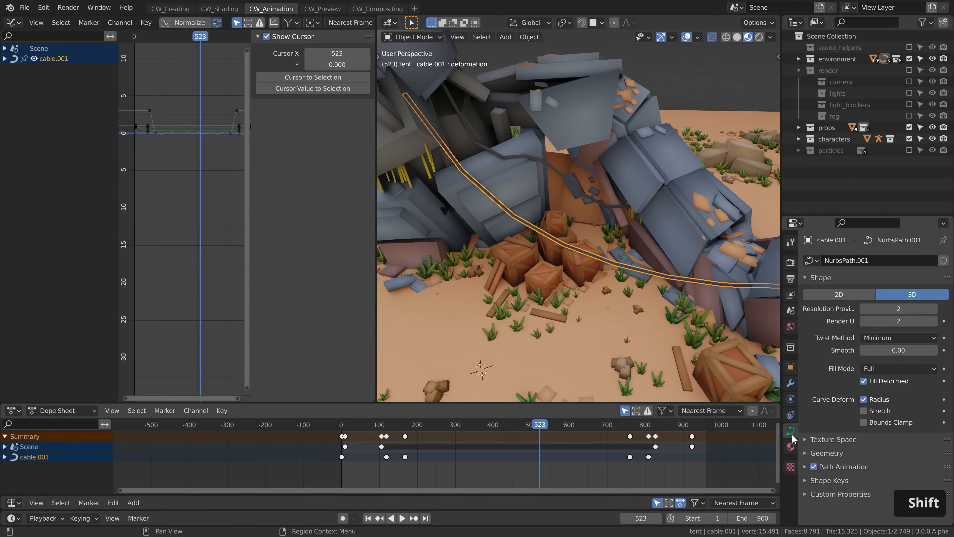
{"action": "left_click", "coordinate": [822, 278]}
{"action": "left_click", "coordinate": [827, 332]}
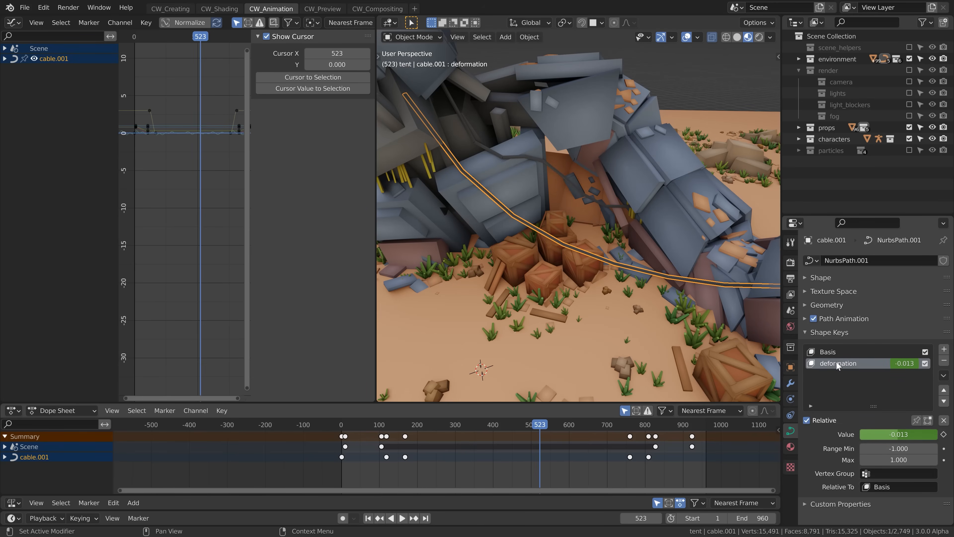
{"action": "left_click_drag", "start_coordinate": [898, 434], "coordinate": [936, 435]}
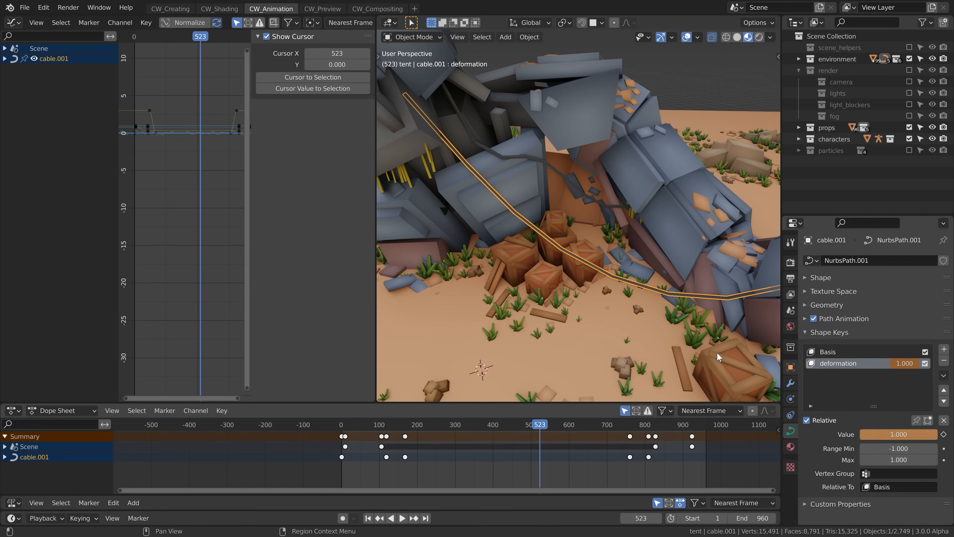
Step: Show the Noise modifier on the cable's deformation value curve and play the animation to examine the cable's sway
{"action": "left_click", "coordinate": [5, 58]}
{"action": "left_click", "coordinate": [42, 100]}
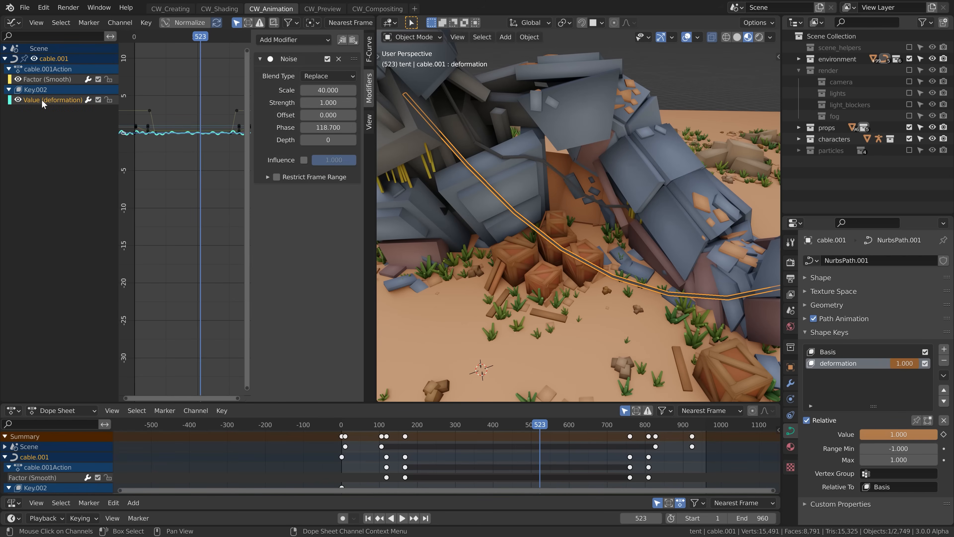
{"action": "key", "text": "space"}
{"action": "middle_click_drag", "start_coordinate": [613, 266], "coordinate": [622, 215], "text": "ctrl"}
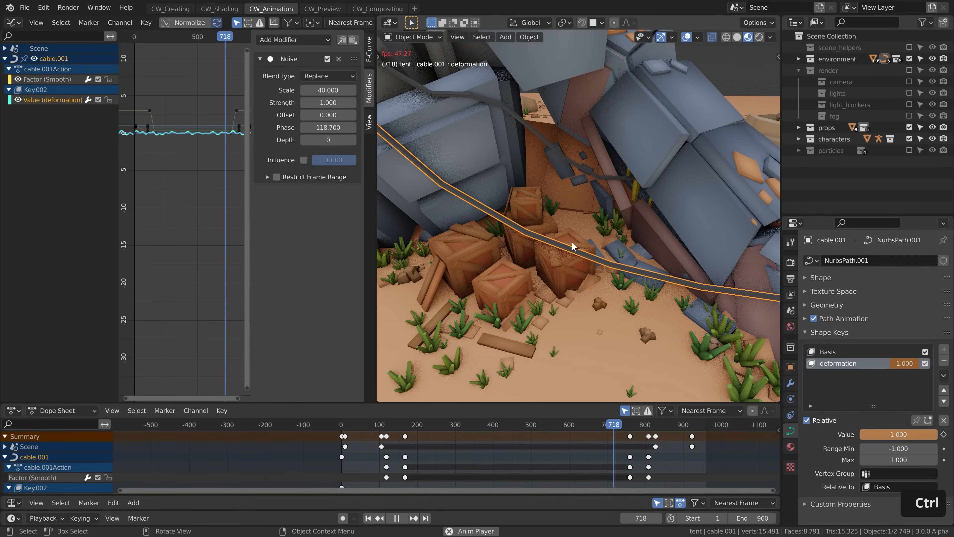
{"action": "key", "text": "space"}
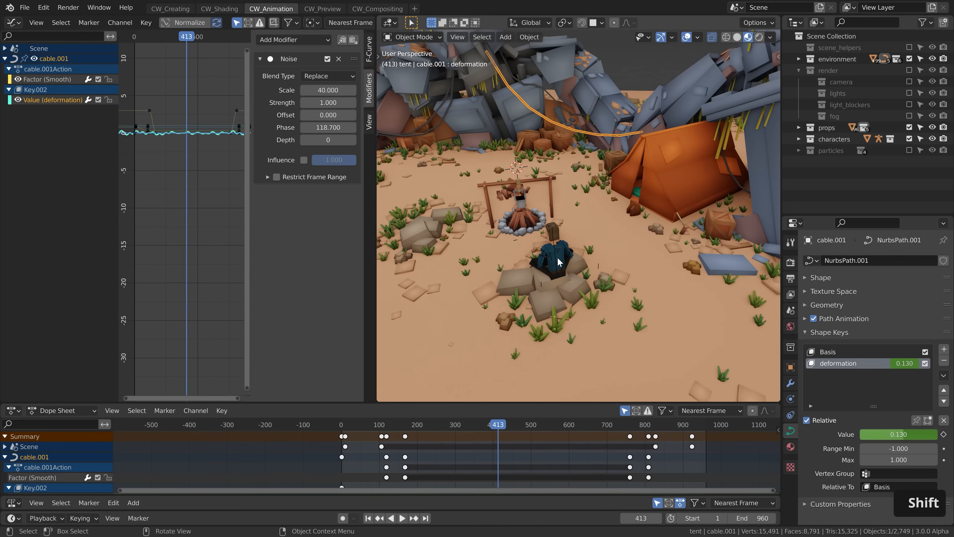
Step: Select the seated character's rig and bring it into a close front view
{"action": "left_click", "coordinate": [557, 257]}
{"action": "scroll", "coordinate": [553, 254], "scroll_direction": "up", "scroll_amount": 5}
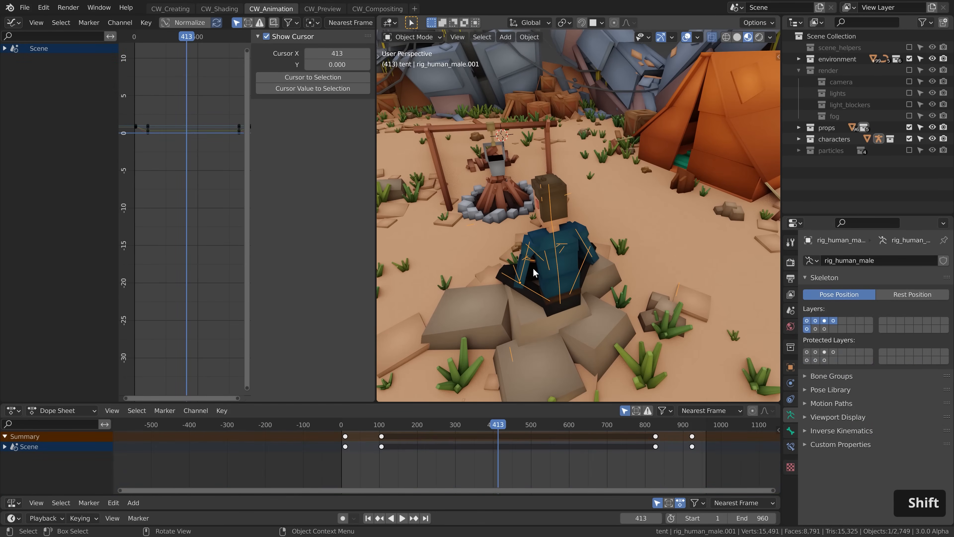
{"action": "middle_click_drag", "start_coordinate": [525, 274], "coordinate": [705, 251]}
{"action": "middle_click_drag", "start_coordinate": [561, 276], "coordinate": [564, 240], "text": "ctrl"}
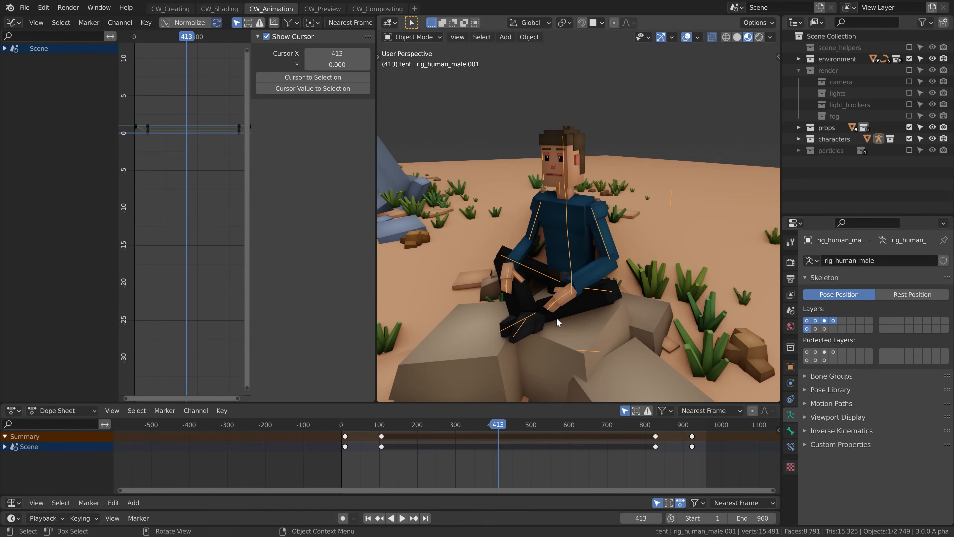
{"action": "middle_click_drag", "start_coordinate": [665, 343], "coordinate": [675, 349]}
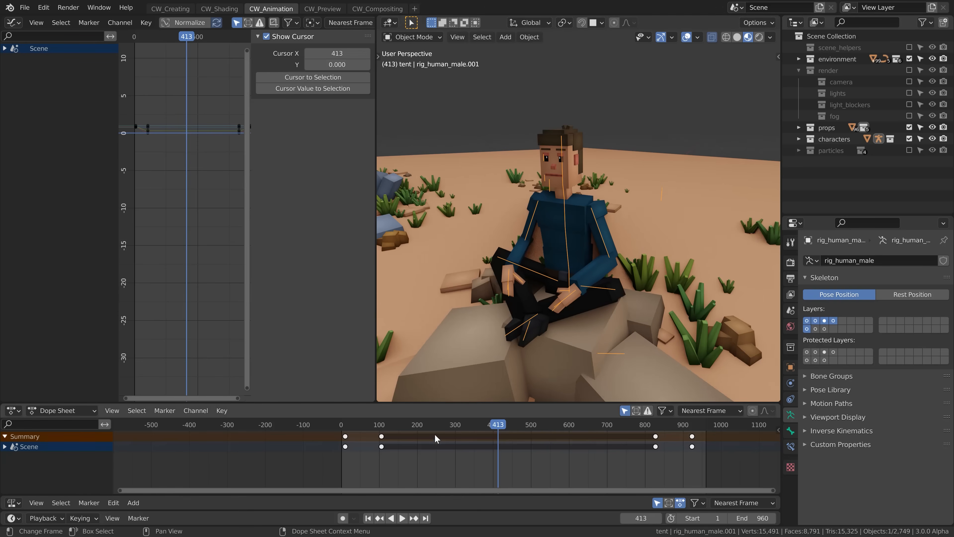
Step: Go to frame 286, put the character rig in Pose Mode and select the head bone to show its rotation curves
{"action": "left_click", "coordinate": [450, 425]}
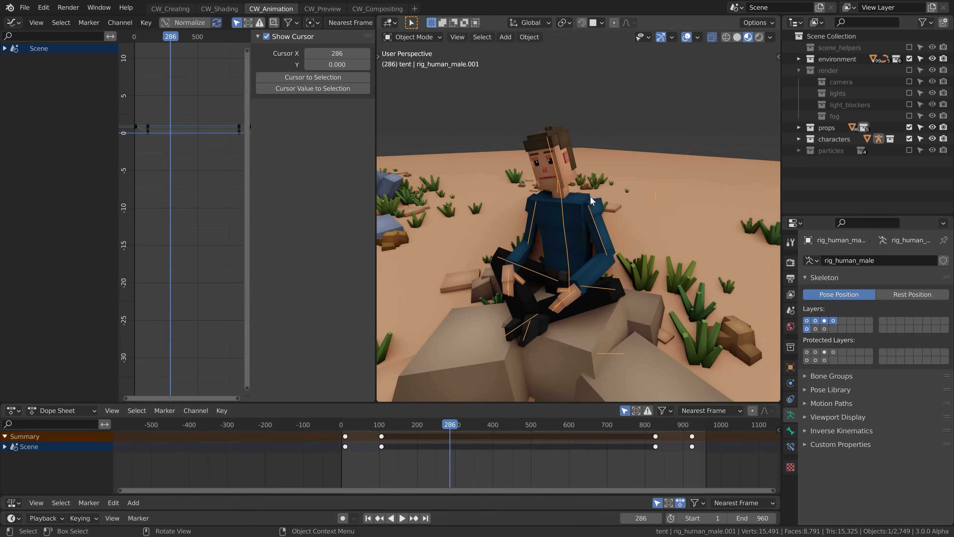
{"action": "left_click", "coordinate": [587, 315]}
{"action": "left_click", "coordinate": [561, 201]}
{"action": "left_click", "coordinate": [561, 200]}
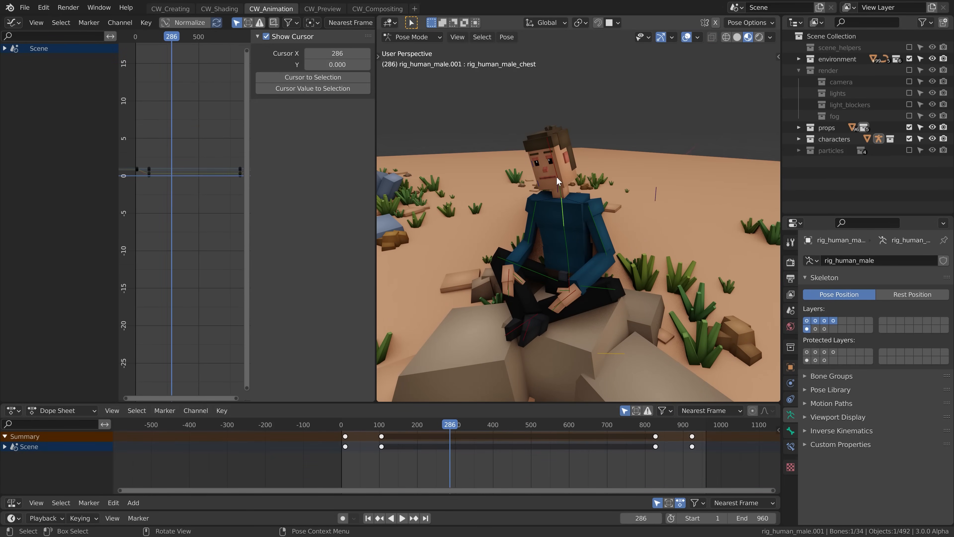
{"action": "left_click", "coordinate": [557, 171]}
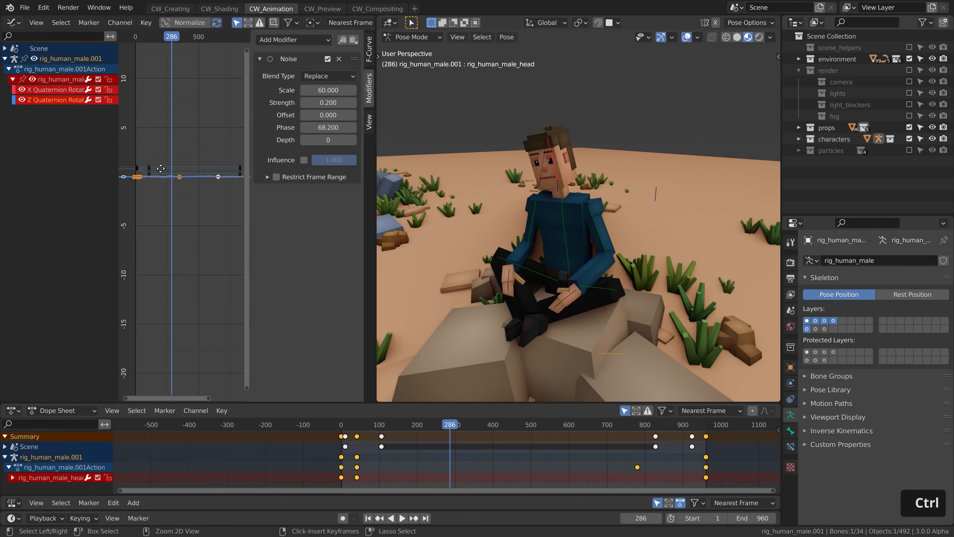
{"action": "middle_click_drag", "start_coordinate": [163, 158], "coordinate": [161, 156], "text": "ctrl"}
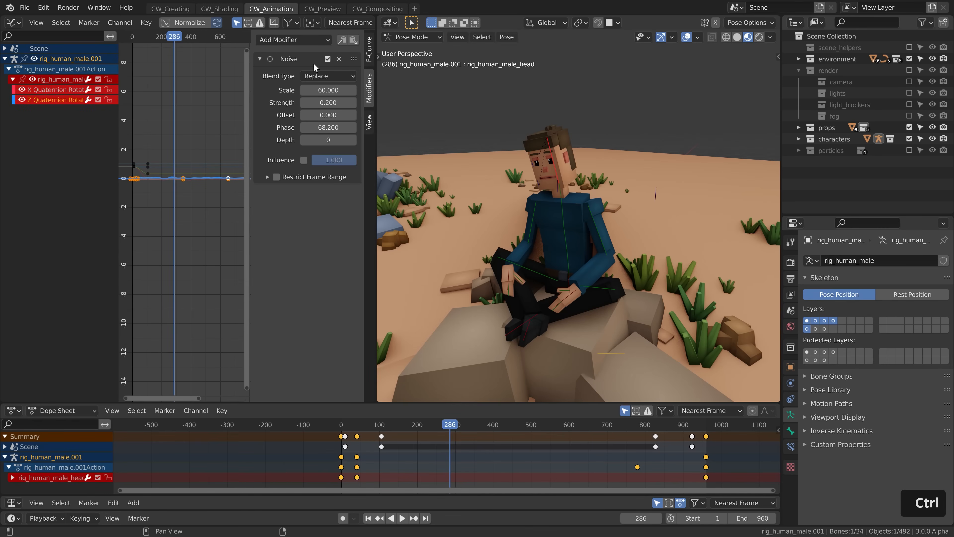
Step: Play the animation to examine the head's noise-driven movement, and stop at frame 504
{"action": "key", "text": "space"}
{"action": "middle_click_drag", "start_coordinate": [576, 195], "coordinate": [614, 230], "text": "ctrl"}
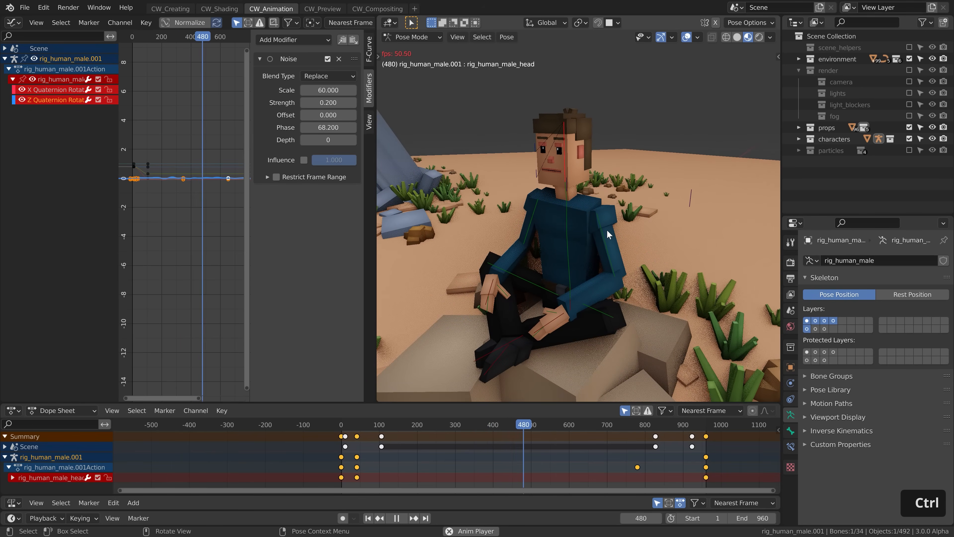
{"action": "key", "text": "space"}
Step: Return the character rig to Object Mode and enlarge the Nonlinear Animation editor to show its tracks
{"action": "key", "text": "Tab"}
{"action": "left_click", "coordinate": [514, 236]}
{"action": "left_click_drag", "start_coordinate": [487, 402], "coordinate": [479, 332]}
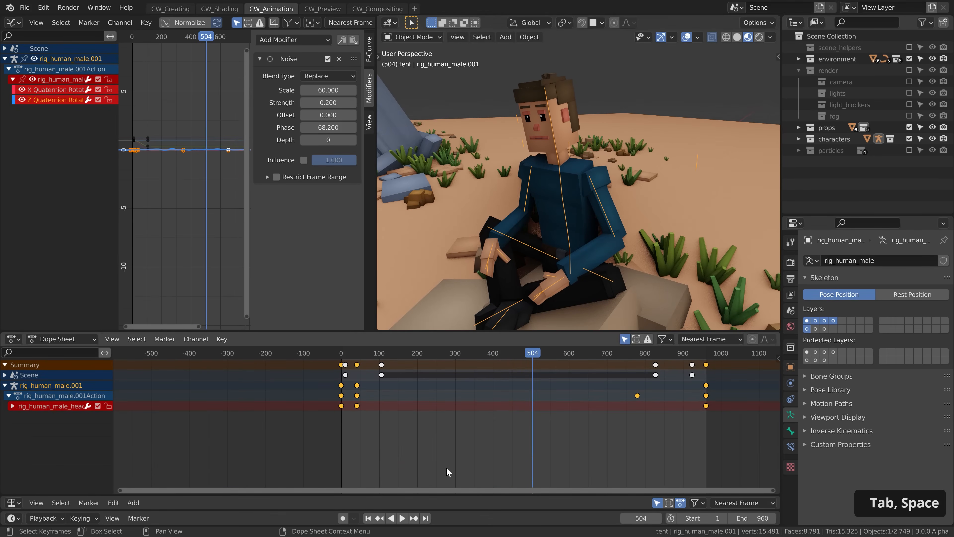
{"action": "left_click_drag", "start_coordinate": [448, 500], "coordinate": [448, 348]}
{"action": "key", "text": "Tab"}
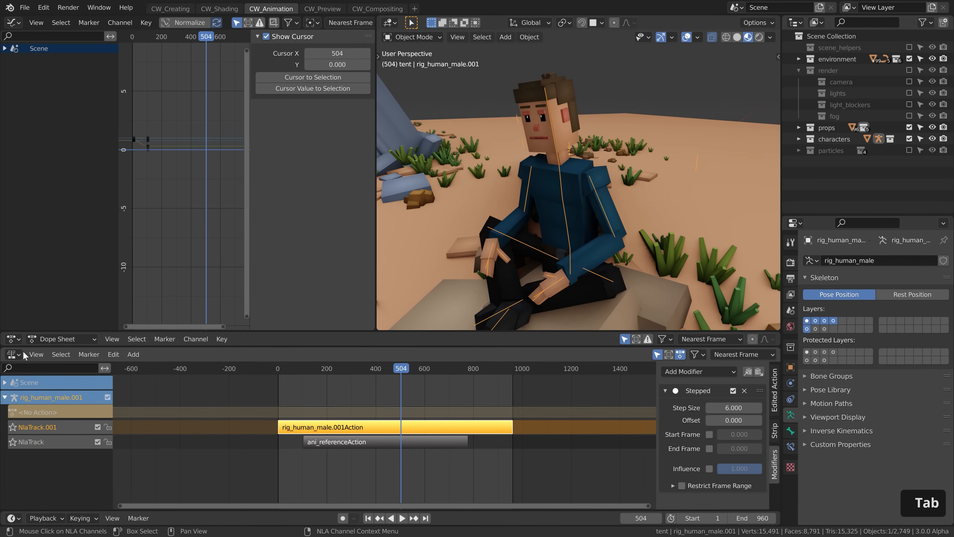
Step: Examine the rig's action strips, the Stepped modifier on the rig_human_male.001Action strip and the modifiers that can be added
{"action": "left_click", "coordinate": [13, 355]}
{"action": "left_click", "coordinate": [174, 436]}
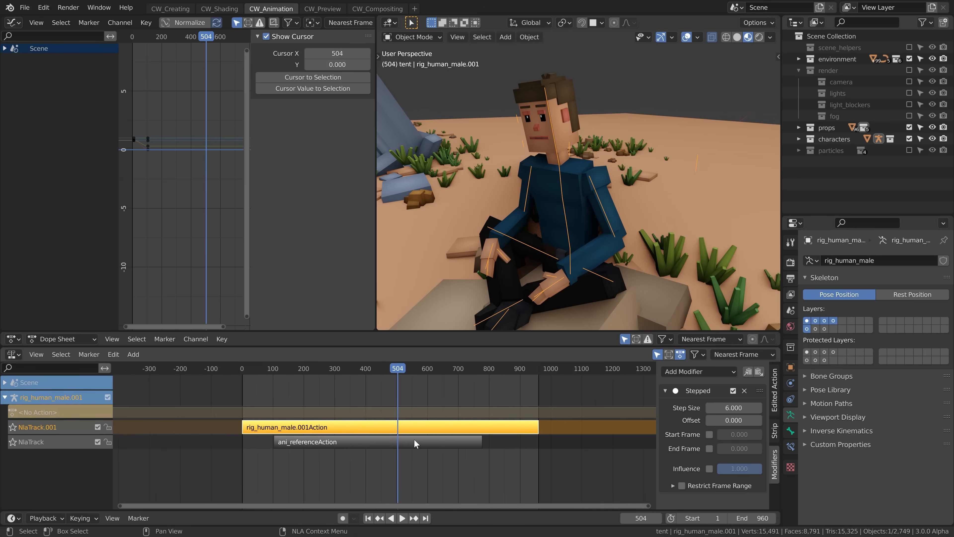
{"action": "key", "text": "n"}
{"action": "key", "text": "n"}
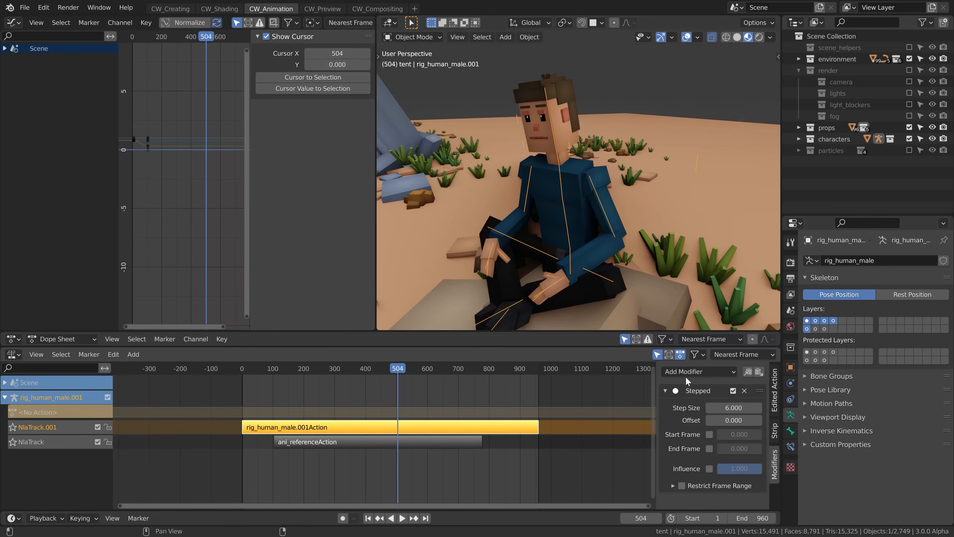
{"action": "left_click", "coordinate": [690, 370]}
{"action": "key", "text": "s"}
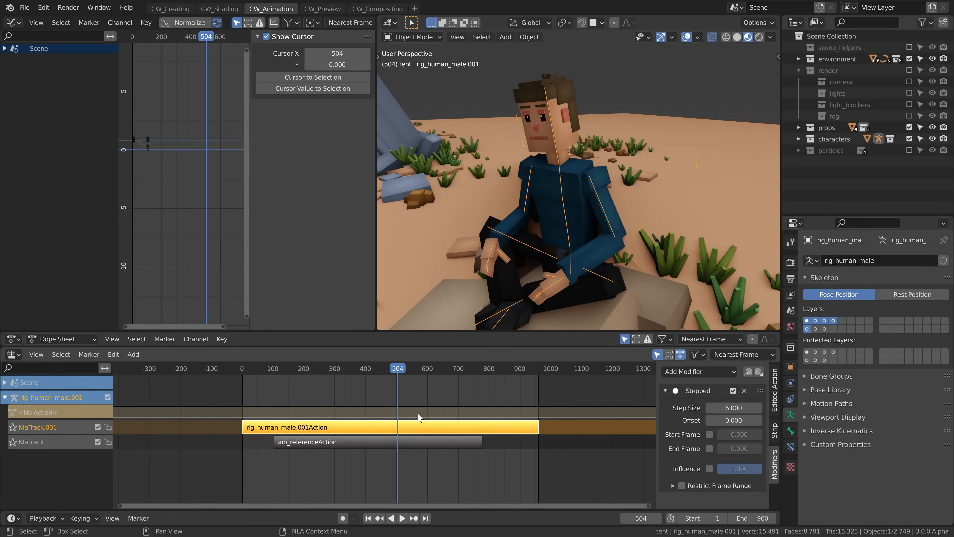
Step: Play the animation while circling the seated character, and replay it from frame 283 to examine the stepped motion
{"action": "scroll", "coordinate": [518, 411], "scroll_direction": "up", "scroll_amount": 3}
{"action": "key", "text": "space"}
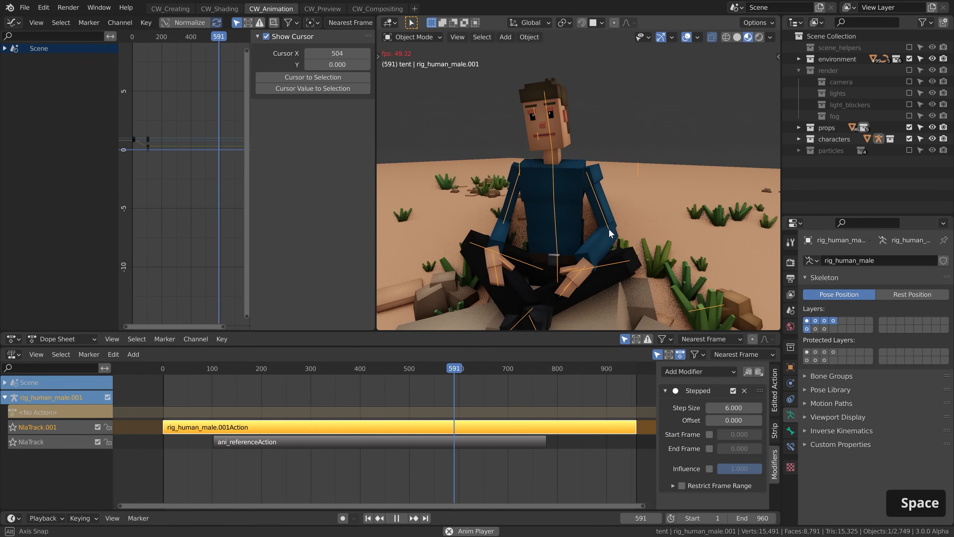
{"action": "middle_click_drag", "start_coordinate": [550, 235], "coordinate": [414, 248]}
{"action": "key", "text": "space"}
{"action": "left_click_drag", "start_coordinate": [376, 368], "coordinate": [303, 354]}
{"action": "key", "text": "space"}
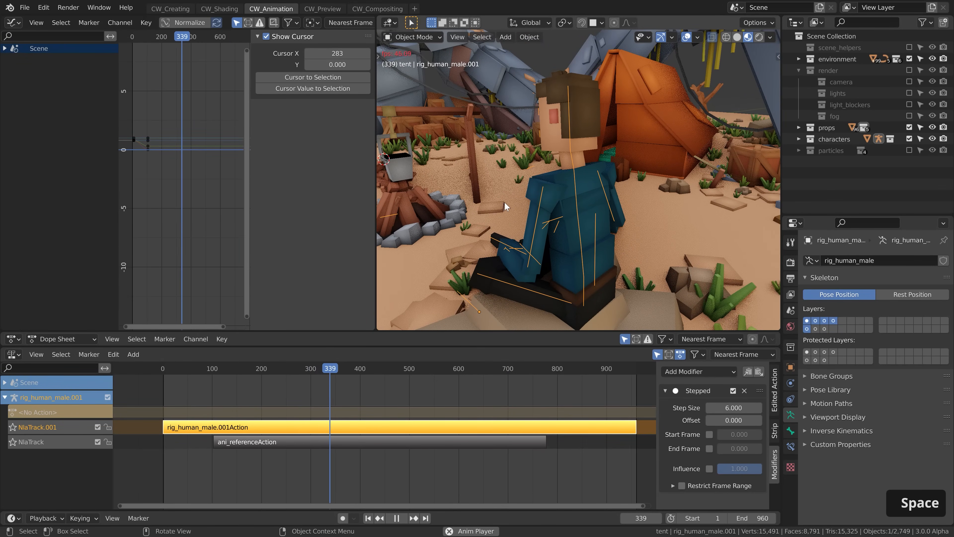
{"action": "middle_click_drag", "start_coordinate": [502, 203], "coordinate": [511, 208]}
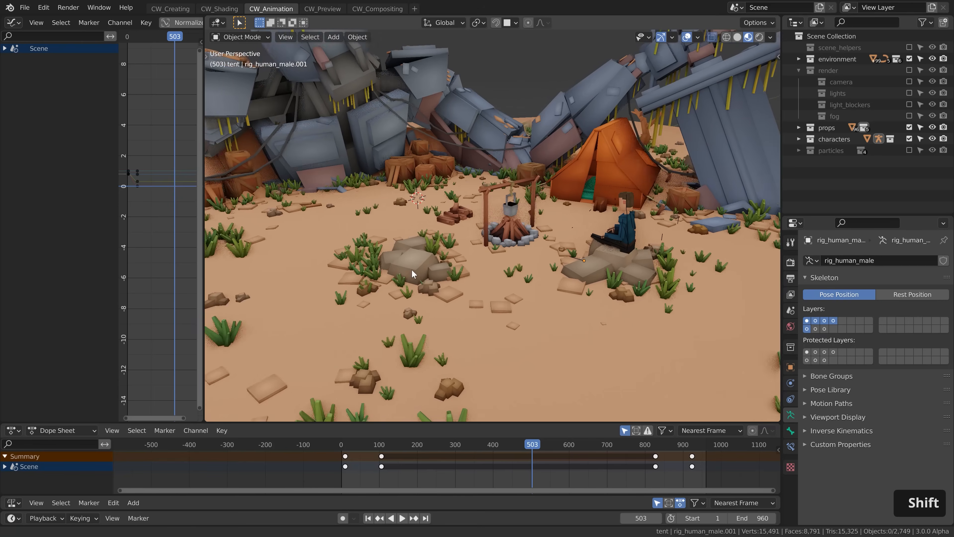
Step: Select the duplicator_grass object scattered over the desert ground and open it in Edit Mode
{"action": "left_click", "coordinate": [392, 282], "text": "shift"}
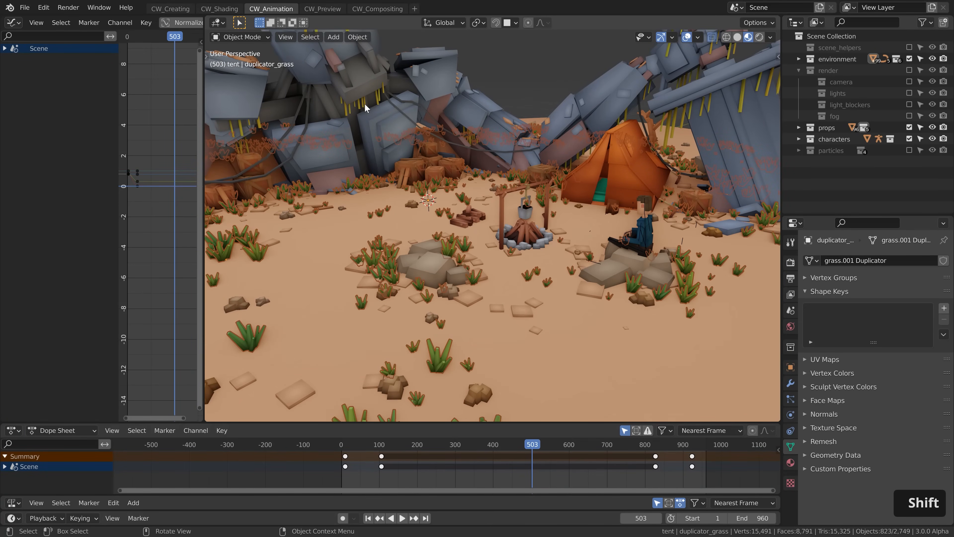
{"action": "left_click", "coordinate": [365, 109]}
{"action": "left_click", "coordinate": [386, 282], "text": "shift"}
{"action": "middle_click_drag", "start_coordinate": [385, 282], "coordinate": [415, 292], "text": "shift"}
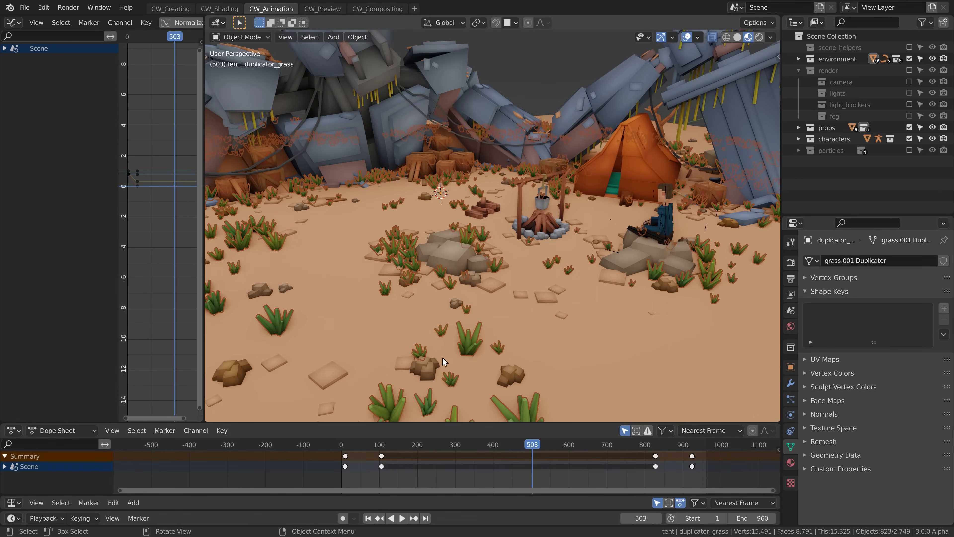
{"action": "key", "text": "Tab"}
{"action": "middle_click_drag", "start_coordinate": [434, 249], "coordinate": [437, 266]}
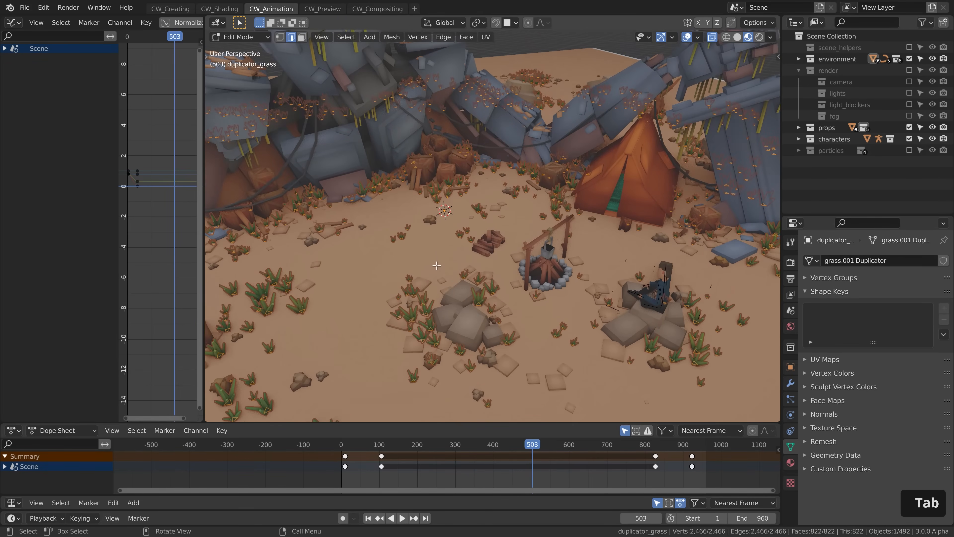
Step: Return duplicator_grass to Object Mode and examine its Displace modifier and the grass_displace Clouds texture it uses
{"action": "middle_click_drag", "start_coordinate": [429, 313], "coordinate": [424, 228], "text": "ctrl"}
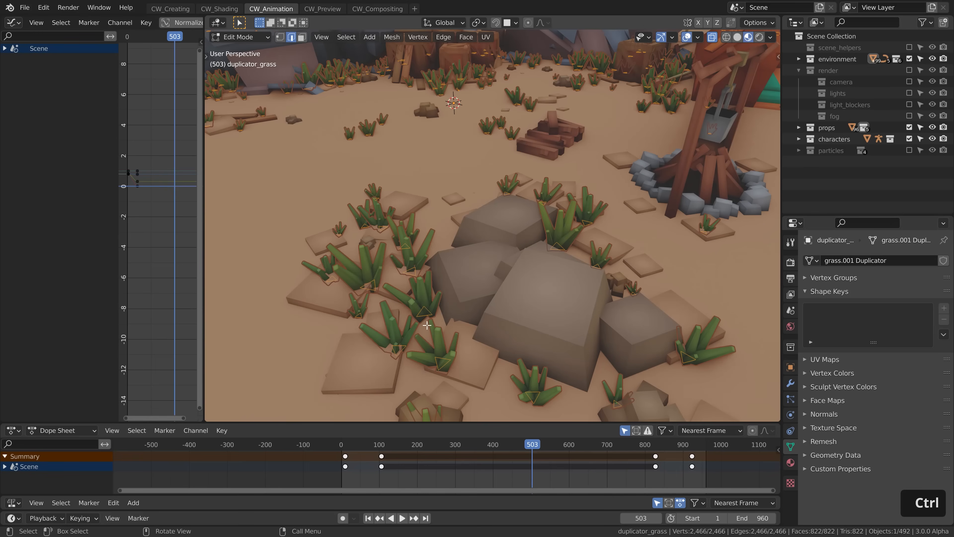
{"action": "middle_click_drag", "start_coordinate": [428, 325], "coordinate": [459, 296], "text": "shift"}
{"action": "left_click", "coordinate": [790, 385]}
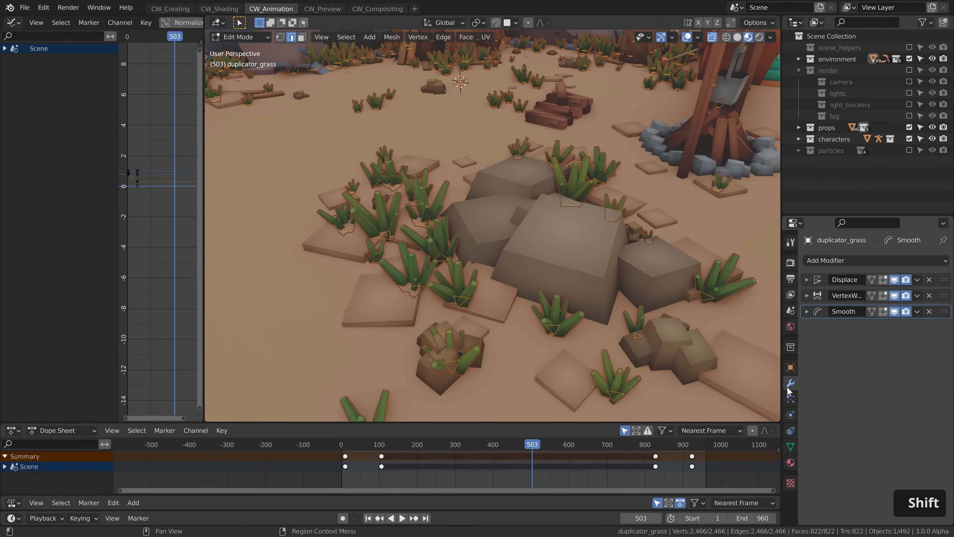
{"action": "left_click", "coordinate": [807, 279]}
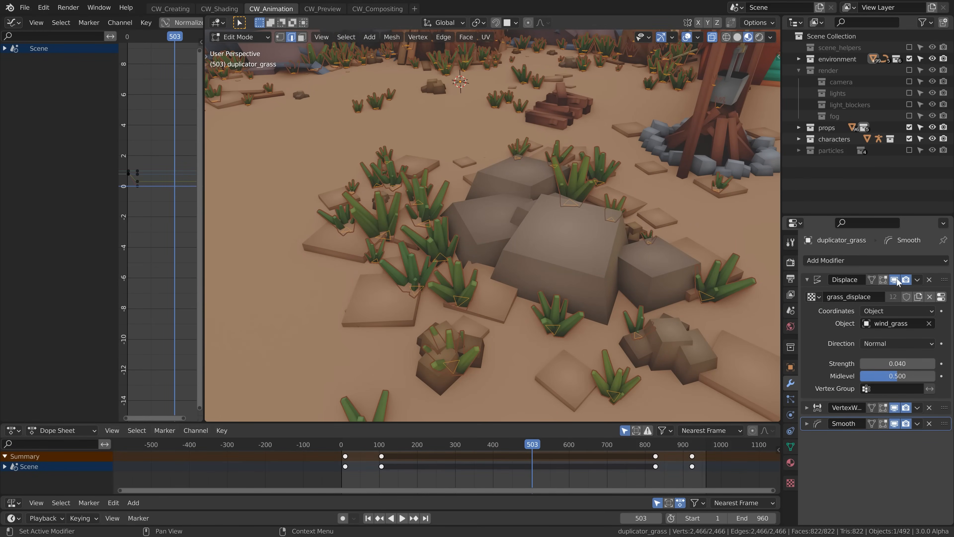
{"action": "key", "text": "Tab"}
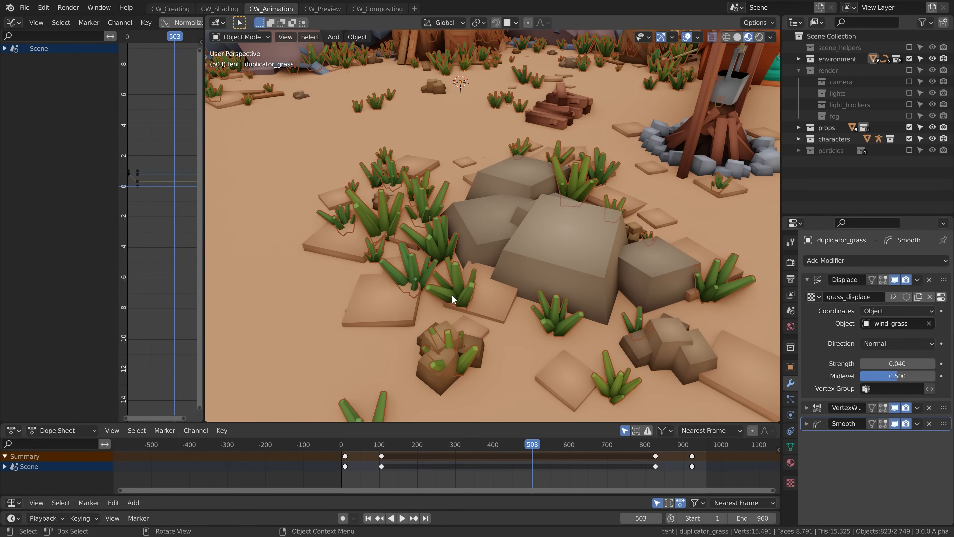
{"action": "left_click", "coordinate": [942, 296]}
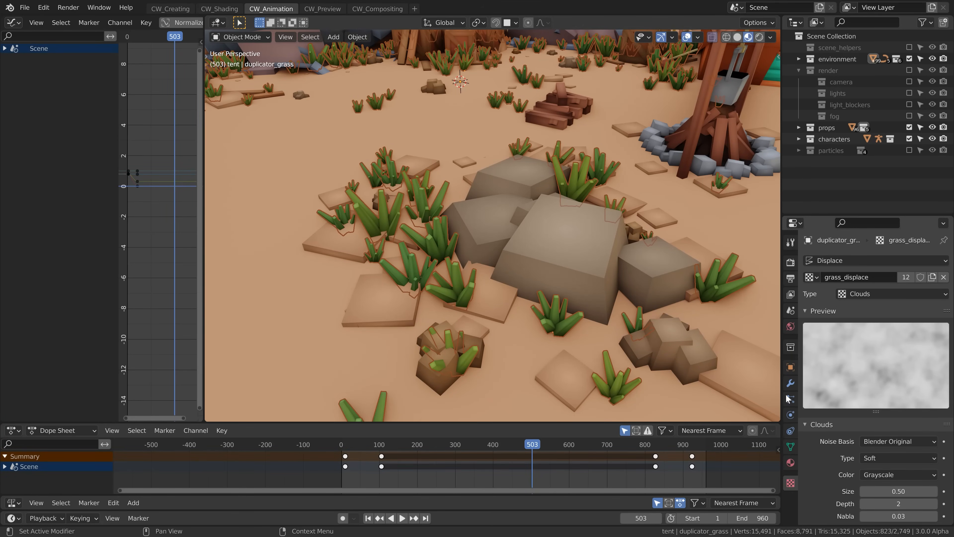
{"action": "left_click", "coordinate": [791, 383]}
Step: Try a higher Displace strength on the grass and undo the change
{"action": "left_click_drag", "start_coordinate": [897, 363], "coordinate": [927, 363]}
{"action": "key", "text": "ctrl+z"}
{"action": "key", "text": "ctrl+z"}
{"action": "key", "text": "ctrl+z"}
{"action": "key", "text": "ctrl+z"}
{"action": "key", "text": "ctrl+z"}
{"action": "scroll", "coordinate": [545, 284], "scroll_direction": "down", "scroll_amount": 6}
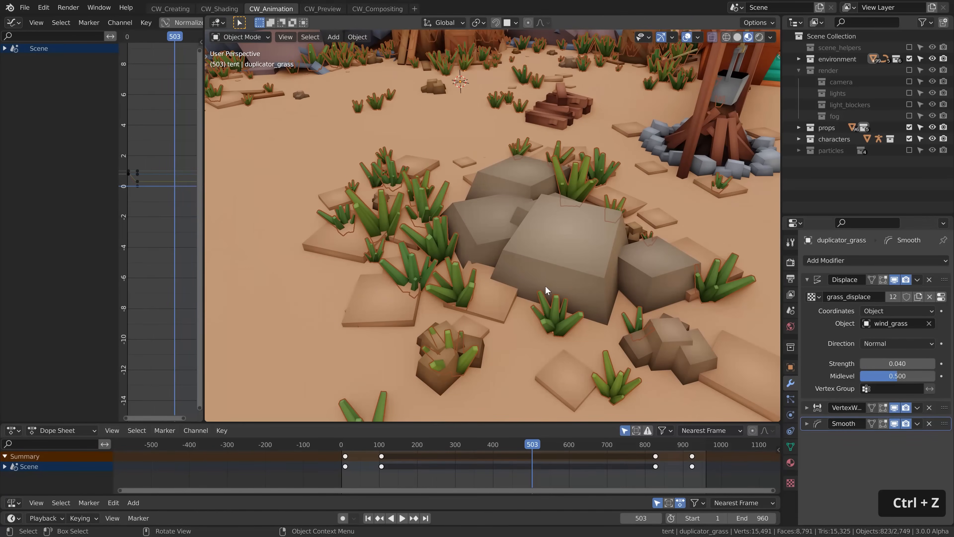
Step: Enable the scene_helpers collection, select the wind_vines empty near the logs and show its transform values
{"action": "left_click", "coordinate": [909, 47]}
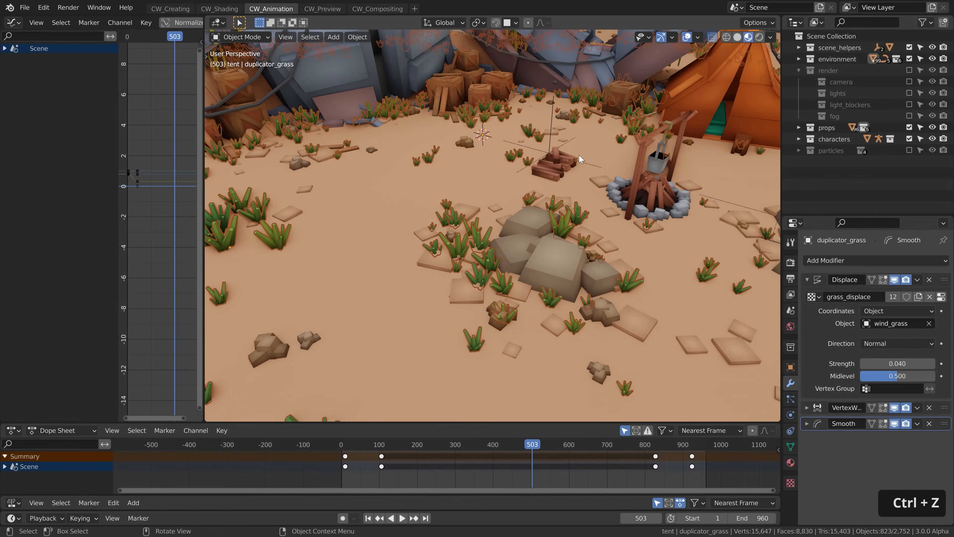
{"action": "middle_click_drag", "start_coordinate": [566, 160], "coordinate": [543, 186], "text": "shift"}
{"action": "left_click", "coordinate": [535, 135]}
{"action": "middle_click_drag", "start_coordinate": [535, 136], "coordinate": [522, 190], "text": "shift"}
{"action": "key", "text": "n"}
{"action": "left_click", "coordinate": [776, 61]}
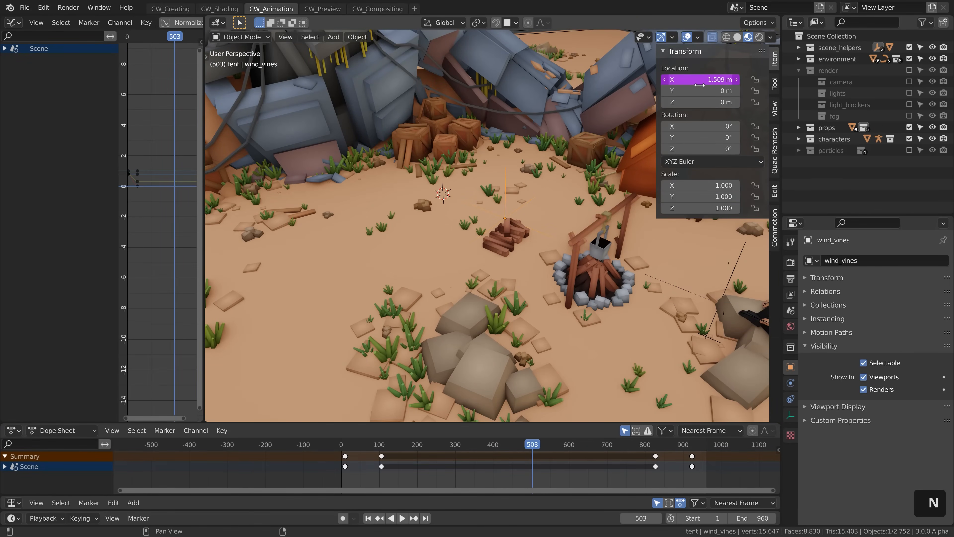
Step: Try adding # in front of the frame*0.003 expression in the wind_vines X location and cancel the edit
{"action": "left_click", "coordinate": [665, 80]}
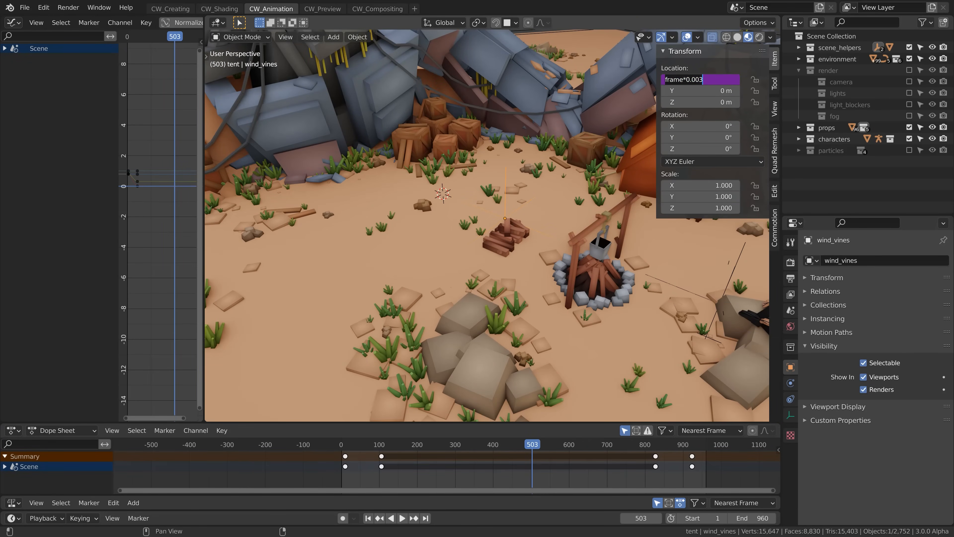
{"action": "type", "text": "#"}
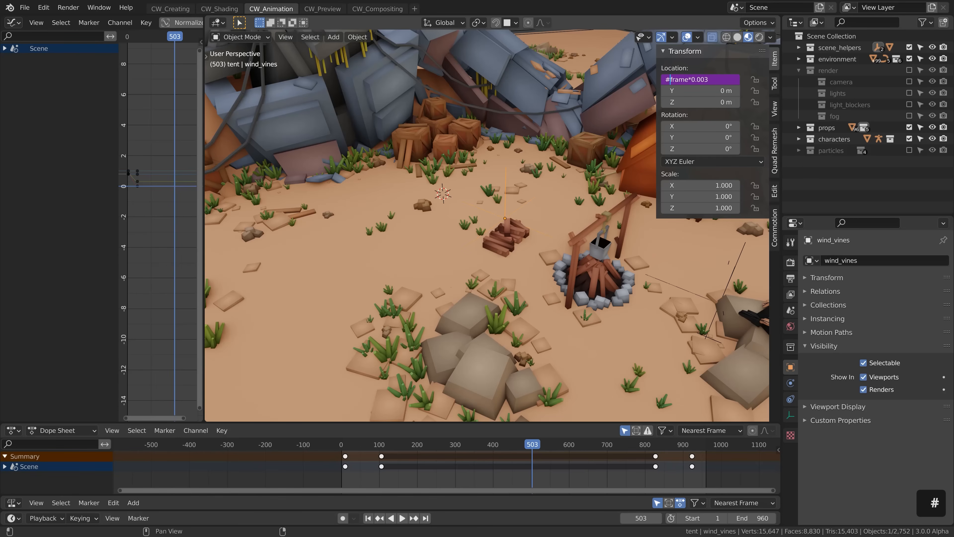
{"action": "key", "text": "Escape"}
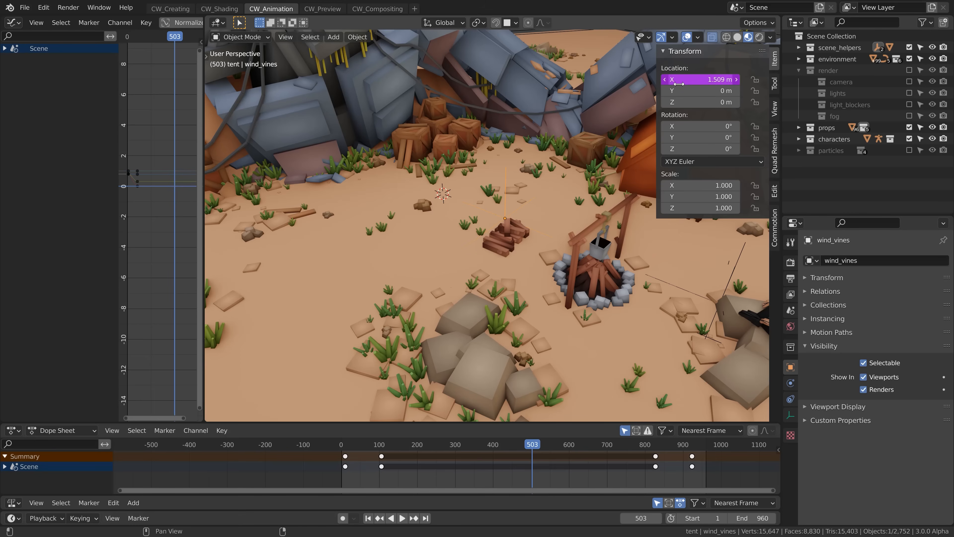
Step: Play the animation to watch the wind_vines empty move, select duplicator_grass and resume playback to examine it
{"action": "key", "text": "space"}
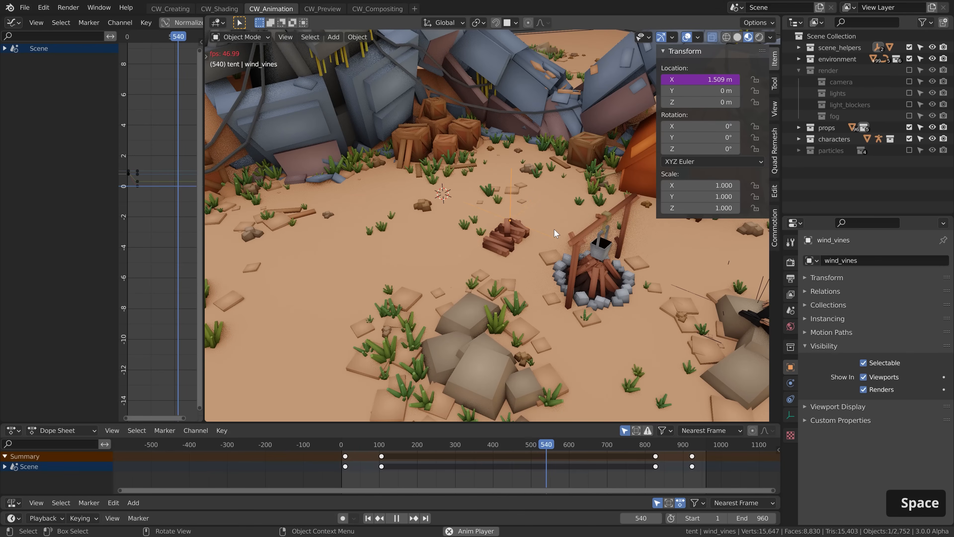
{"action": "left_click", "coordinate": [499, 326]}
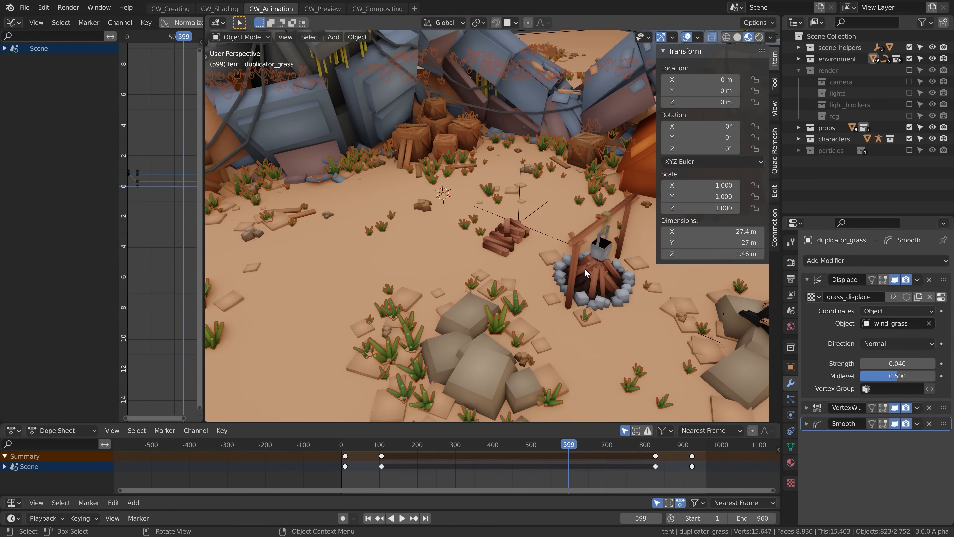
{"action": "key", "text": "space"}
{"action": "middle_click_drag", "start_coordinate": [575, 269], "coordinate": [410, 229], "text": "shift"}
{"action": "key", "text": "space"}
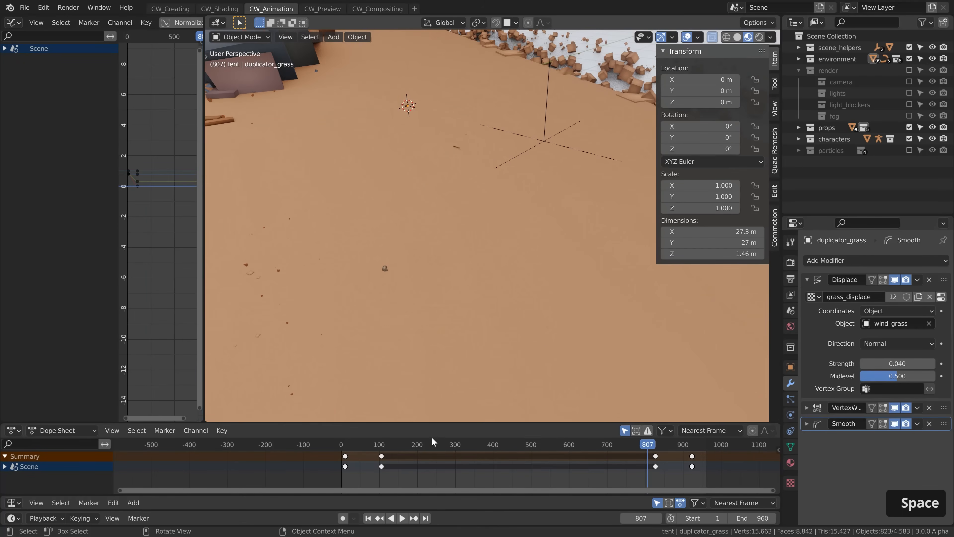
Step: Replay the animation from about frame 245 and select duplicator_vines on the robot to examine how the vines sway
{"action": "left_click", "coordinate": [434, 444]}
{"action": "key", "text": "space"}
{"action": "middle_click_drag", "start_coordinate": [456, 249], "coordinate": [480, 221], "text": "shift"}
{"action": "left_click", "coordinate": [471, 221]}
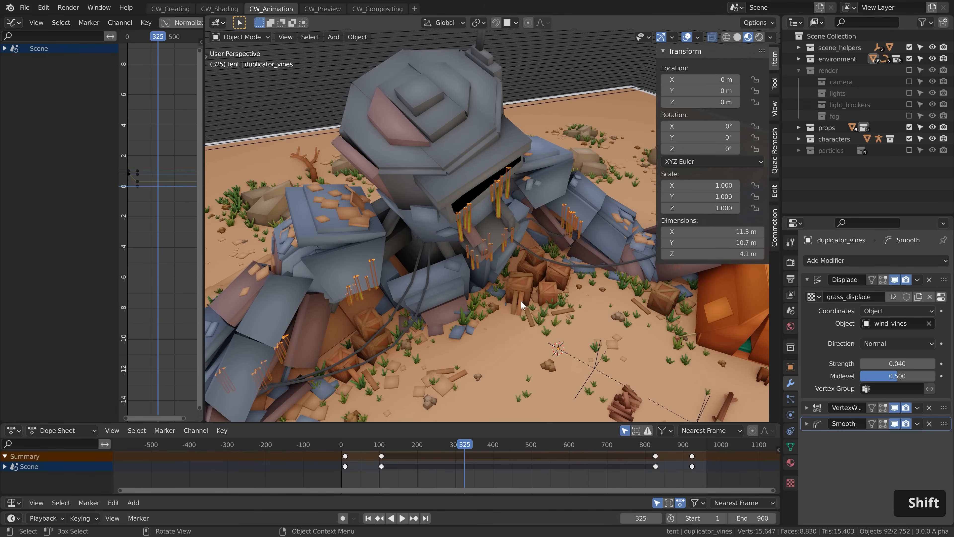
{"action": "scroll", "coordinate": [473, 224], "scroll_direction": "up", "scroll_amount": 3}
{"action": "key", "text": "space"}
{"action": "middle_click_drag", "start_coordinate": [514, 292], "coordinate": [500, 274], "text": "shift"}
{"action": "key", "text": "space"}
Step: Select the tent.009 cloth panel, play the animation to examine its wind motion, and deselect everything
{"action": "left_click", "coordinate": [501, 274]}
{"action": "scroll", "coordinate": [499, 294], "scroll_direction": "up", "scroll_amount": 3}
{"action": "key", "text": "space"}
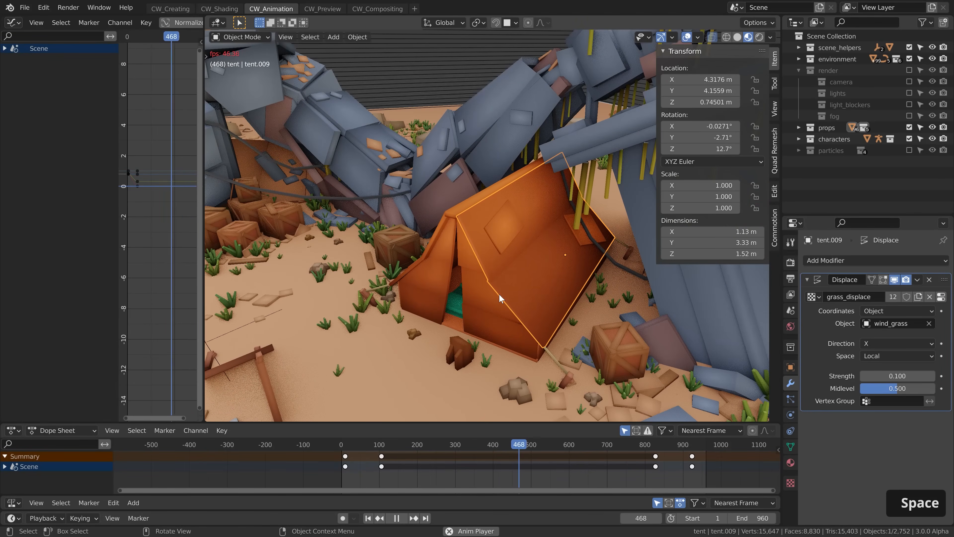
{"action": "key", "text": "space"}
{"action": "key", "text": "a"}
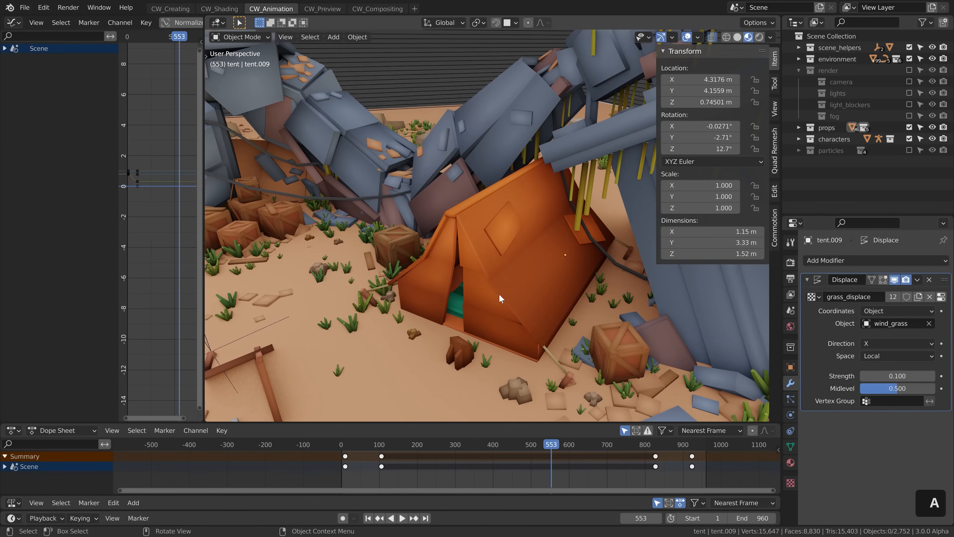
{"action": "middle_click_drag", "start_coordinate": [496, 218], "coordinate": [415, 291], "text": "ctrl"}
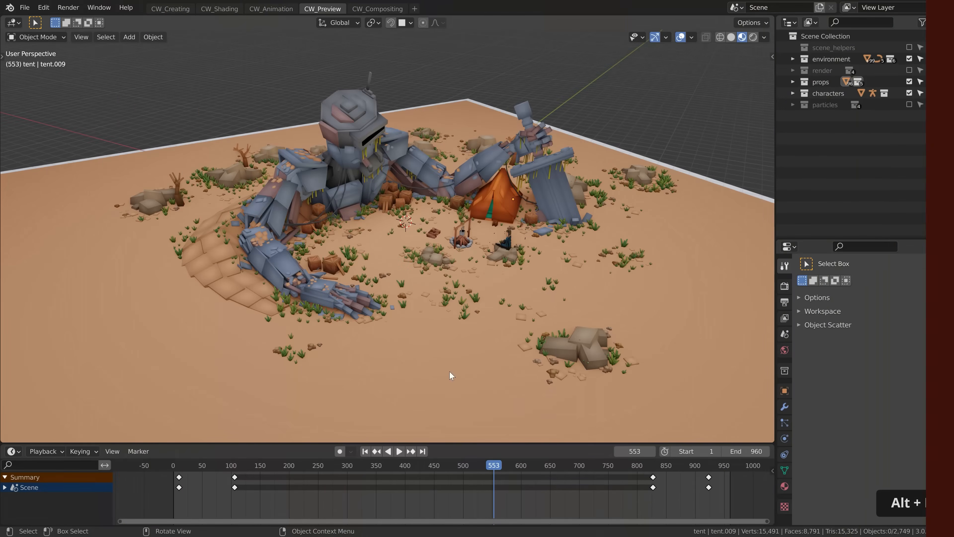
Step: Play the whole desert scene in the CW_Preview workspace from the start, and again from about frame 750
{"action": "key", "text": "space"}
{"action": "left_click_drag", "start_coordinate": [459, 465], "coordinate": [174, 466]}
{"action": "key", "text": "space"}
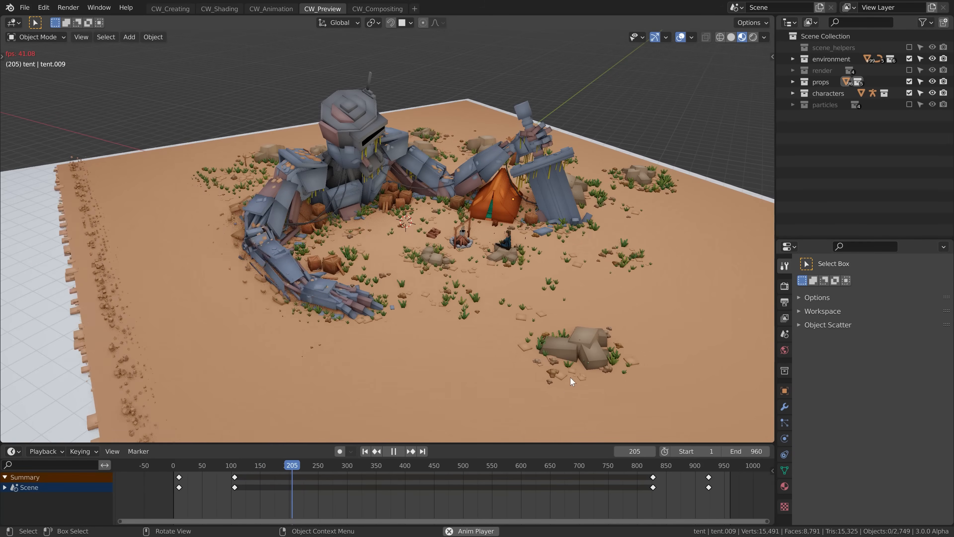
{"action": "key", "text": "space"}
{"action": "left_click", "coordinate": [607, 466]}
{"action": "key", "text": "space"}
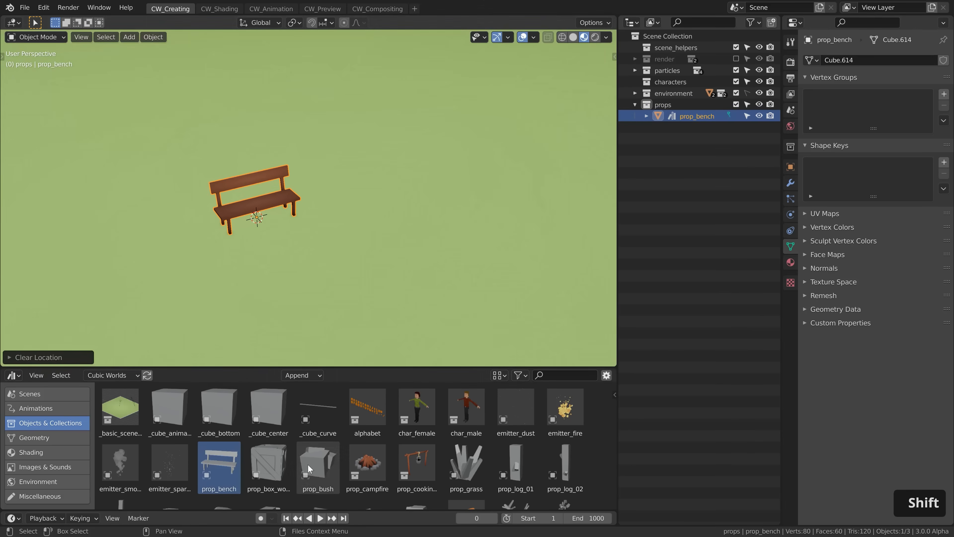
Step: Duplicate the grass clump to the other side of the bench and add a rescaled prop_bush asset beside it
{"action": "key", "text": "shift+d"}
{"action": "left_click", "coordinate": [317, 199]}
{"action": "left_click_drag", "start_coordinate": [317, 445], "coordinate": [363, 183]}
{"action": "key", "text": "s"}
{"action": "scroll", "coordinate": [249, 464], "scroll_direction": "down", "scroll_amount": 2}
Step: Add the prop_rock_03 asset beside the bench, rotate it about Z, and place a duplicate on the bench's opposite side
{"action": "left_click_drag", "start_coordinate": [269, 468], "coordinate": [131, 214]}
{"action": "key", "text": "r"}
{"action": "key", "text": "z"}
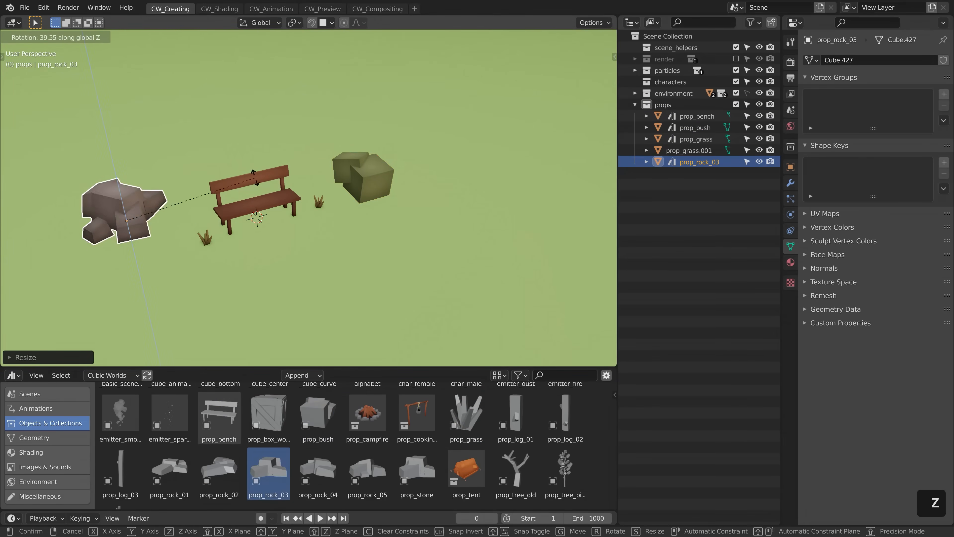
{"action": "left_click", "coordinate": [219, 251]}
{"action": "key", "text": "shift+d"}
{"action": "left_click", "coordinate": [514, 244]}
Step: Add the first pine tree asset behind the bench and place a rotated duplicate near the large rock
{"action": "left_click_drag", "start_coordinate": [566, 468], "coordinate": [295, 130]}
{"action": "key", "text": "shift+d"}
{"action": "left_click", "coordinate": [198, 227]}
{"action": "key", "text": "r"}
Step: Duplicate the bush to a spot behind the bench and rotate the copy about the Z axis
{"action": "left_click", "coordinate": [362, 209]}
{"action": "key", "text": "shift+d"}
{"action": "key", "text": "r"}
{"action": "key", "text": "z"}
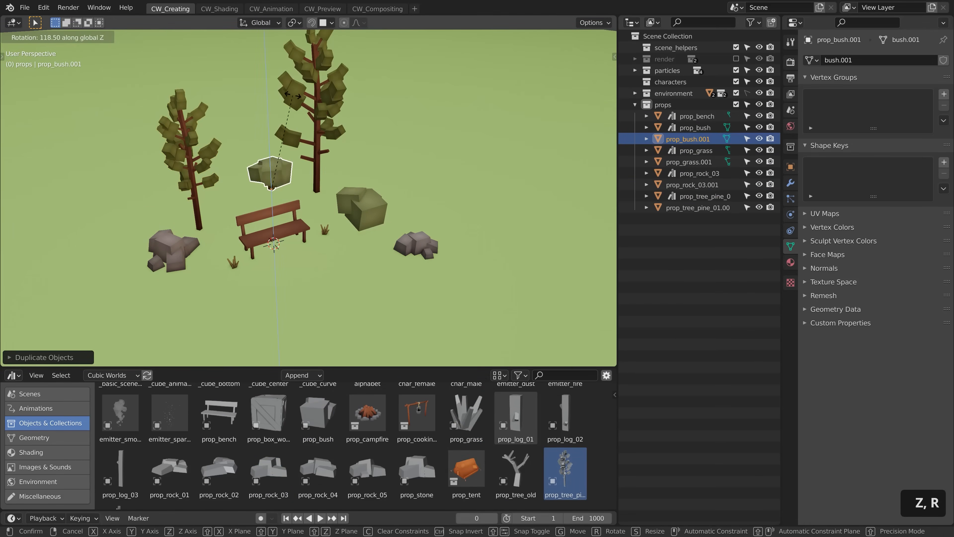
Step: Add the prop_tree_old asset behind the large rock and the prop_tree_pine_02 asset behind the large bush
{"action": "left_click_drag", "start_coordinate": [516, 417], "coordinate": [145, 225]}
{"action": "left_click_drag", "start_coordinate": [120, 473], "coordinate": [341, 188]}
{"action": "key", "text": "g"}
{"action": "middle_click_drag", "start_coordinate": [382, 275], "coordinate": [392, 296], "text": "shift"}
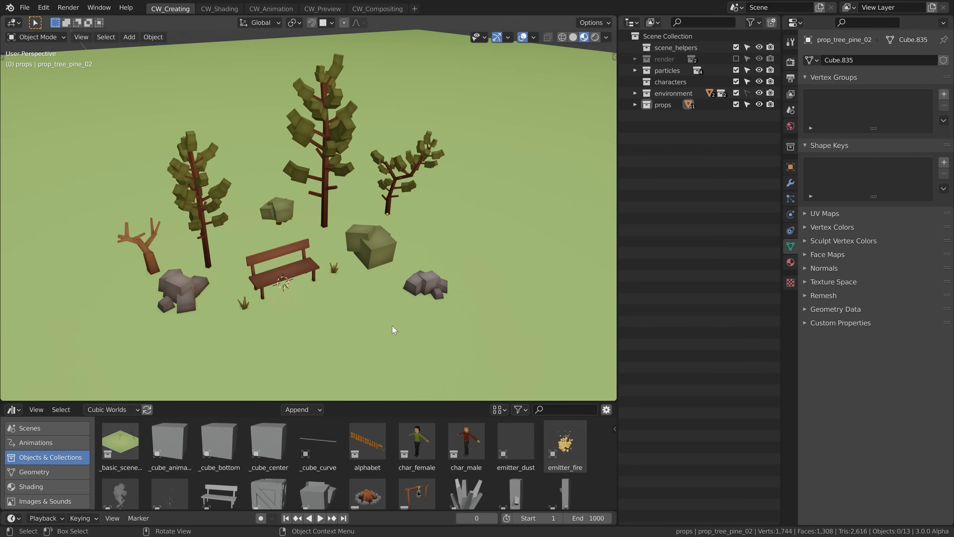
Step: Apply the object transforms of all placed props at once and select the large bush
{"action": "middle_click_drag", "start_coordinate": [392, 330], "coordinate": [391, 325]}
{"action": "middle_click_drag", "start_coordinate": [322, 317], "coordinate": [322, 316], "text": "shift"}
{"action": "key", "text": "a"}
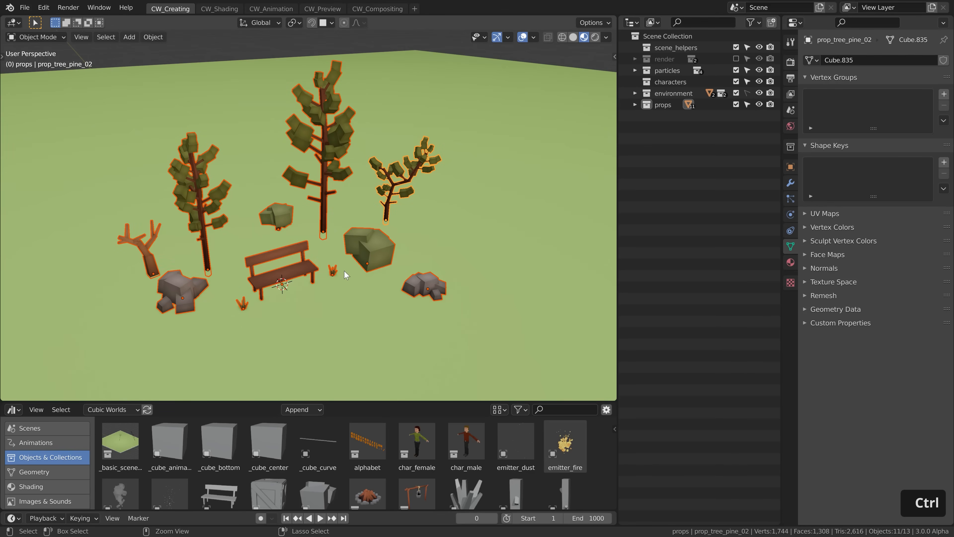
{"action": "key", "text": "ctrl+a"}
{"action": "left_click", "coordinate": [302, 295]}
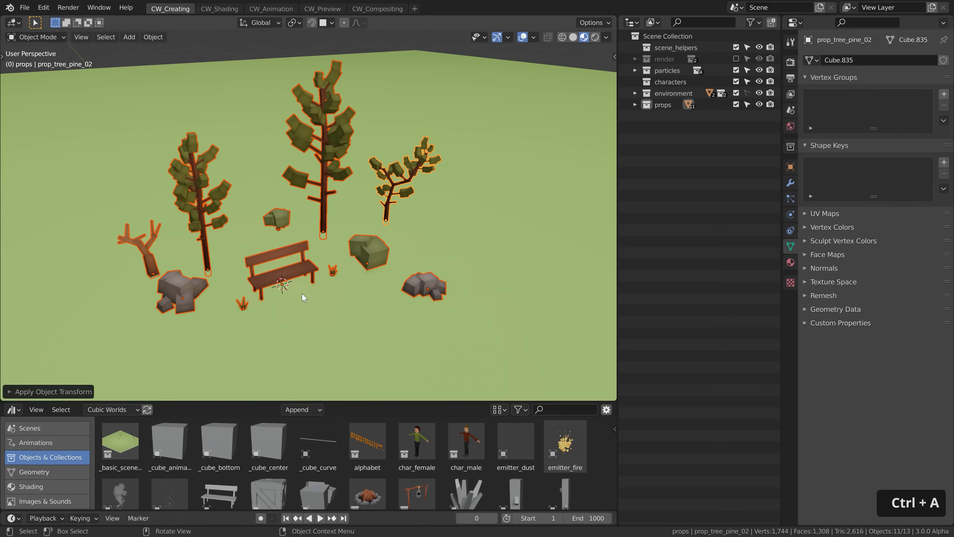
{"action": "left_click", "coordinate": [370, 253]}
{"action": "middle_click_drag", "start_coordinate": [378, 344], "coordinate": [392, 329]}
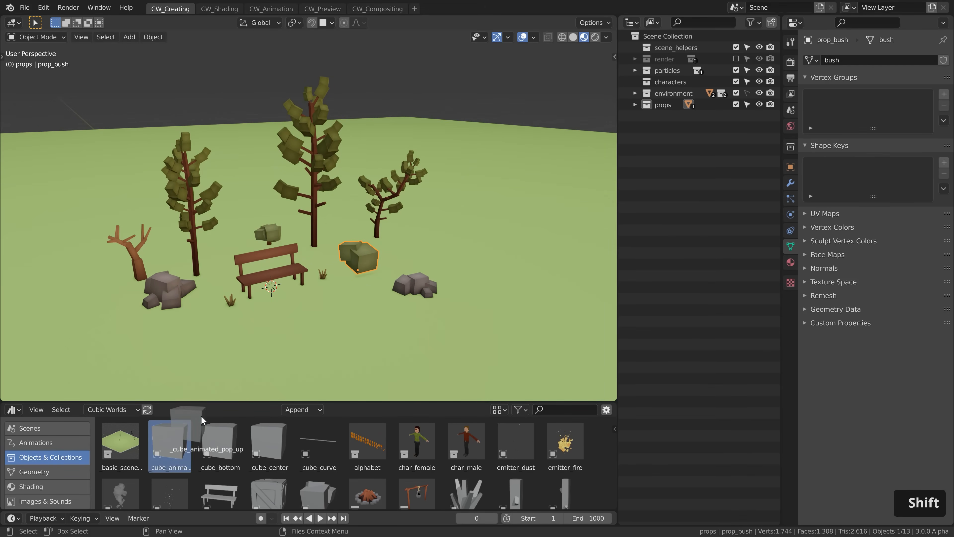
Step: Add the _cube_animated_pop_up asset to the scene and clear its location
{"action": "left_click_drag", "start_coordinate": [170, 443], "coordinate": [475, 311]}
{"action": "middle_click_drag", "start_coordinate": [496, 305], "coordinate": [486, 311], "text": "shift"}
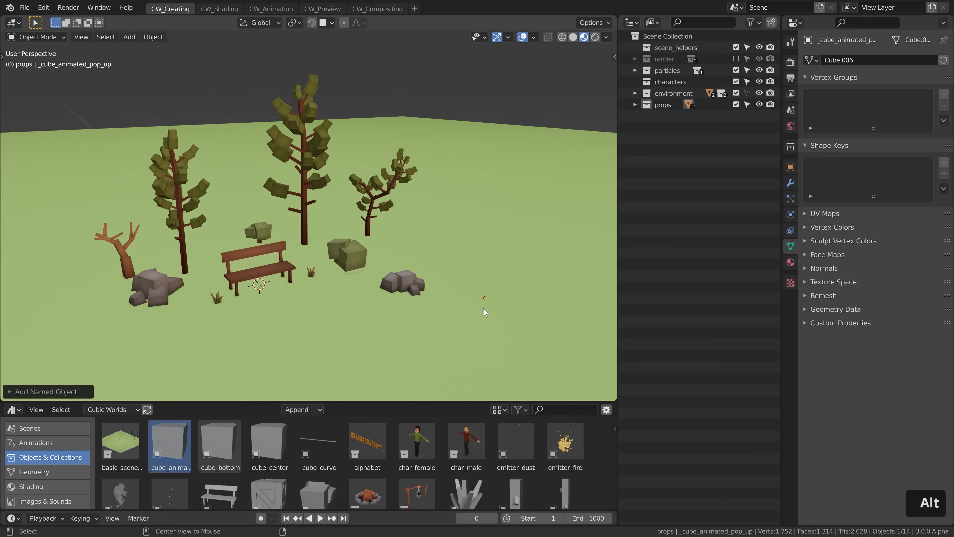
{"action": "key", "text": "alt+g"}
Step: Enlarge the timeline and play the pop-up cube's animation
{"action": "left_click_drag", "start_coordinate": [162, 510], "coordinate": [151, 472]}
{"action": "key", "text": "space"}
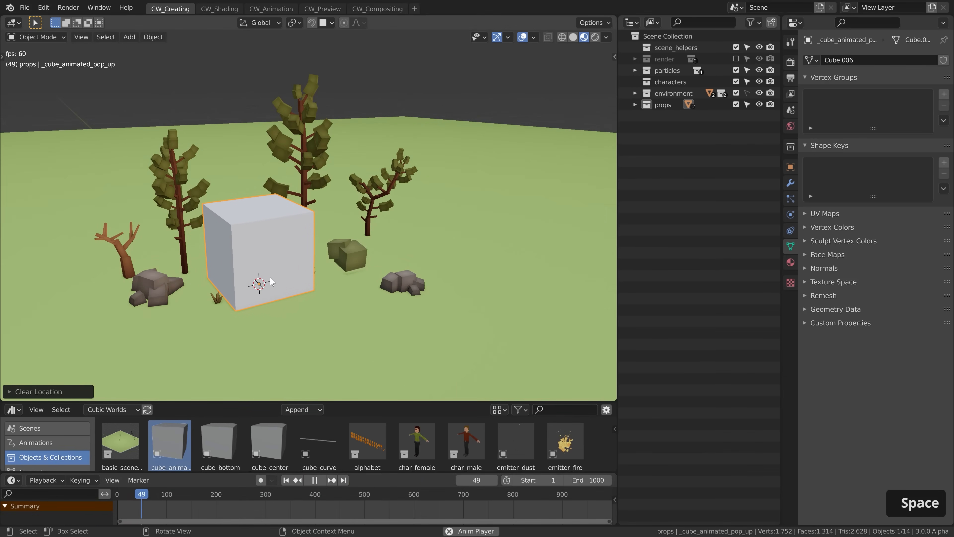
{"action": "key", "text": "space"}
Step: Move the pop-up cube about 7.5 m along X, clear of the bench and trees
{"action": "key", "text": "g"}
{"action": "key", "text": "y"}
{"action": "key", "text": "x"}
{"action": "left_click", "coordinate": [489, 266]}
{"action": "scroll", "coordinate": [489, 266], "scroll_direction": "up", "scroll_amount": 4}
{"action": "middle_click_drag", "start_coordinate": [488, 266], "coordinate": [212, 323], "text": "shift"}
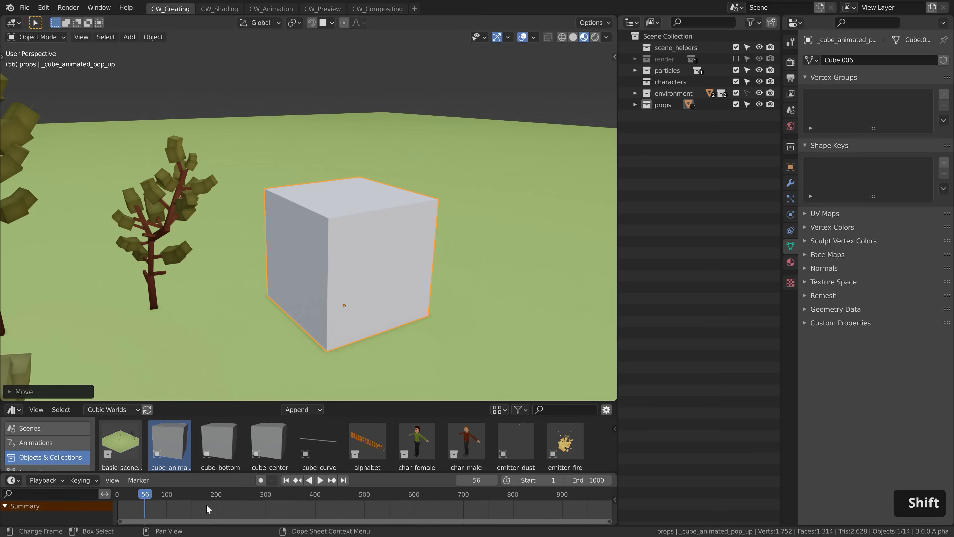
Step: Replay and scrub the cube's animation from the start to examine how it pops up
{"action": "left_click_drag", "start_coordinate": [141, 499], "coordinate": [117, 499]}
{"action": "key", "text": "space"}
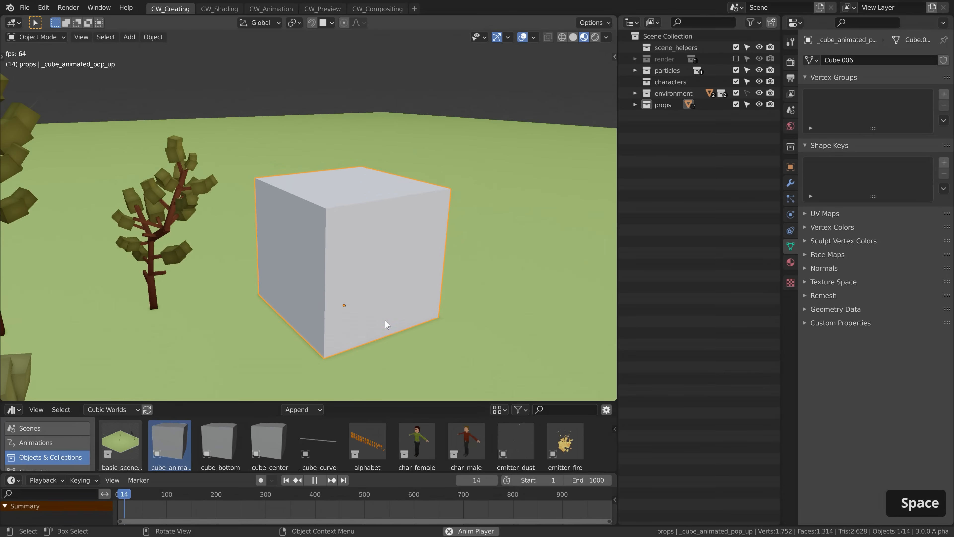
{"action": "key", "text": "Escape"}
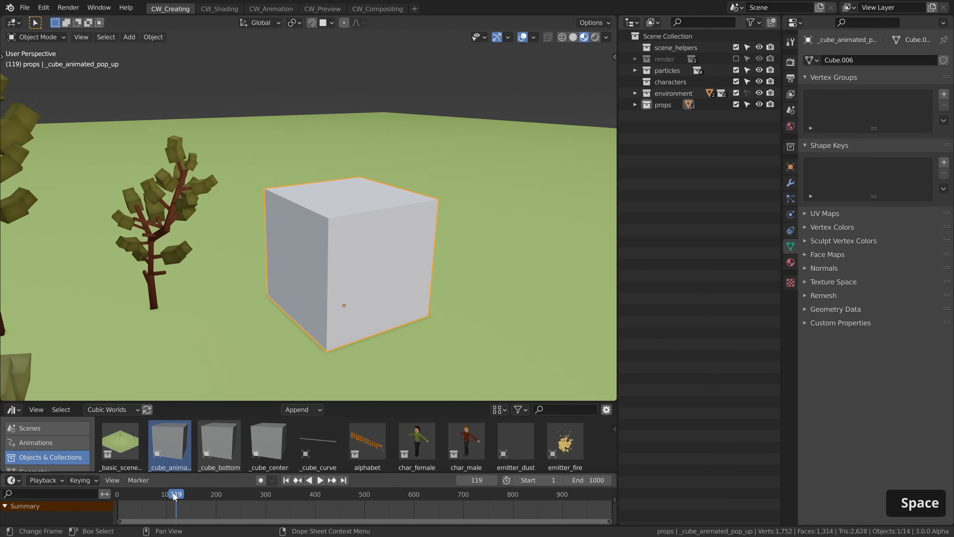
{"action": "key", "text": "space"}
{"action": "key", "text": "space"}
Step: Look over the Commotion add-on's README page and open the add-on's Animation Offset settings in the scene
{"action": "scroll", "coordinate": [379, 316], "scroll_direction": "down", "scroll_amount": 6}
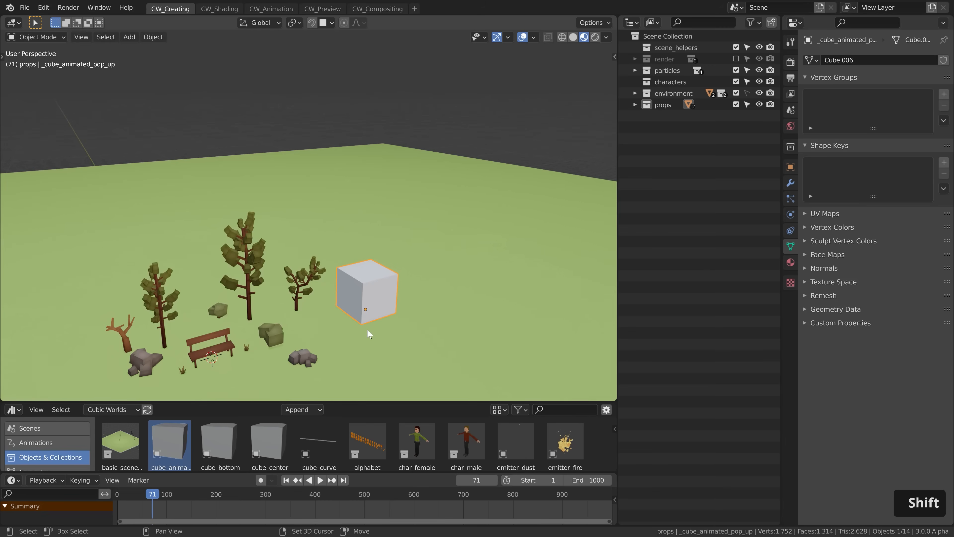
{"action": "middle_click_drag", "start_coordinate": [368, 333], "coordinate": [416, 288], "text": "shift"}
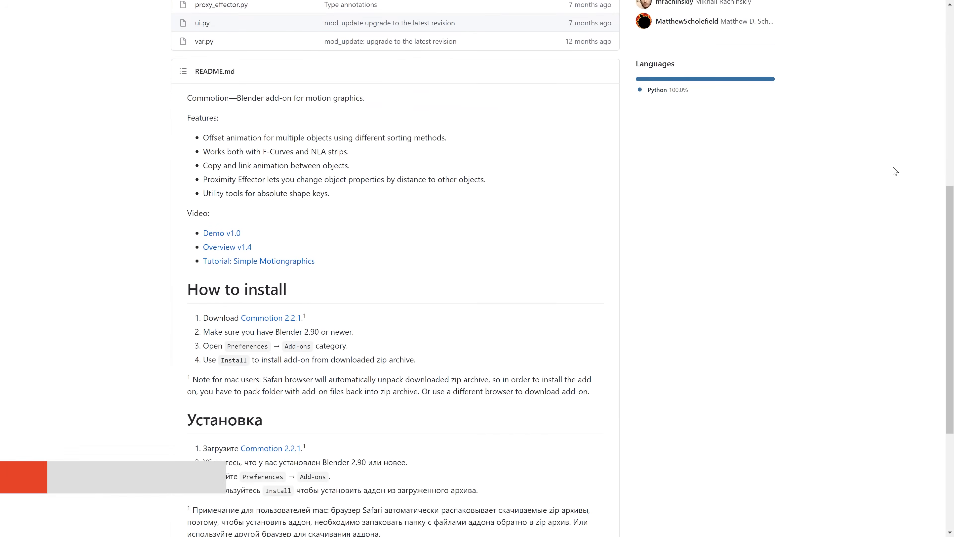
{"action": "scroll", "coordinate": [644, 281], "scroll_direction": "down", "scroll_amount": 1}
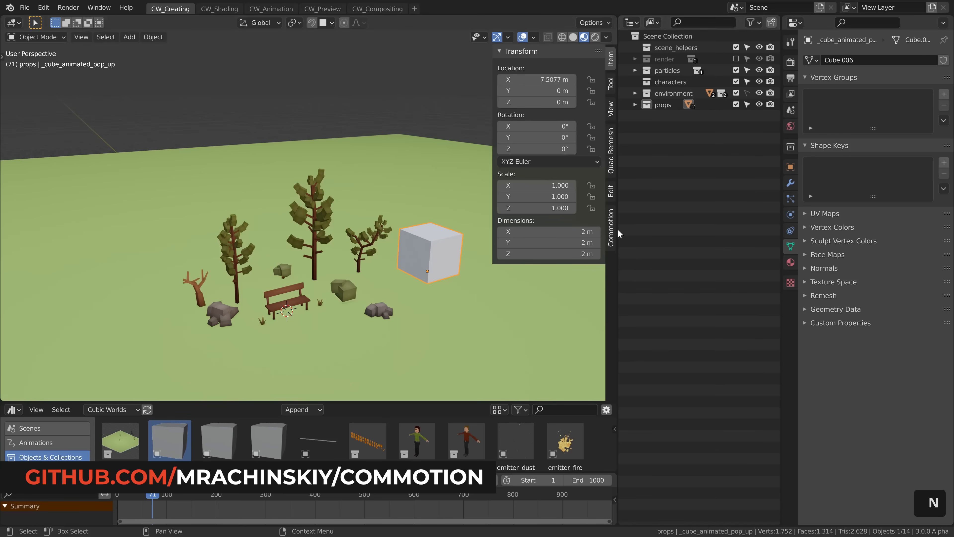
{"action": "left_click", "coordinate": [612, 229]}
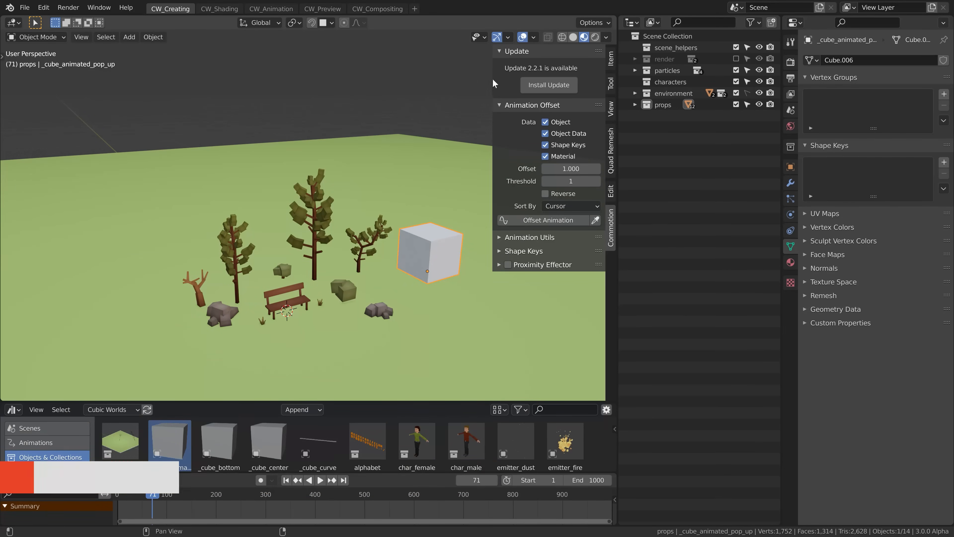
Step: Add all the trees, bench, rocks and plants to the selection with the pop-up cube active, and copy the cube's animation to them with Commotion
{"action": "left_click", "coordinate": [513, 53]}
{"action": "middle_click_drag", "start_coordinate": [388, 319], "coordinate": [377, 316]}
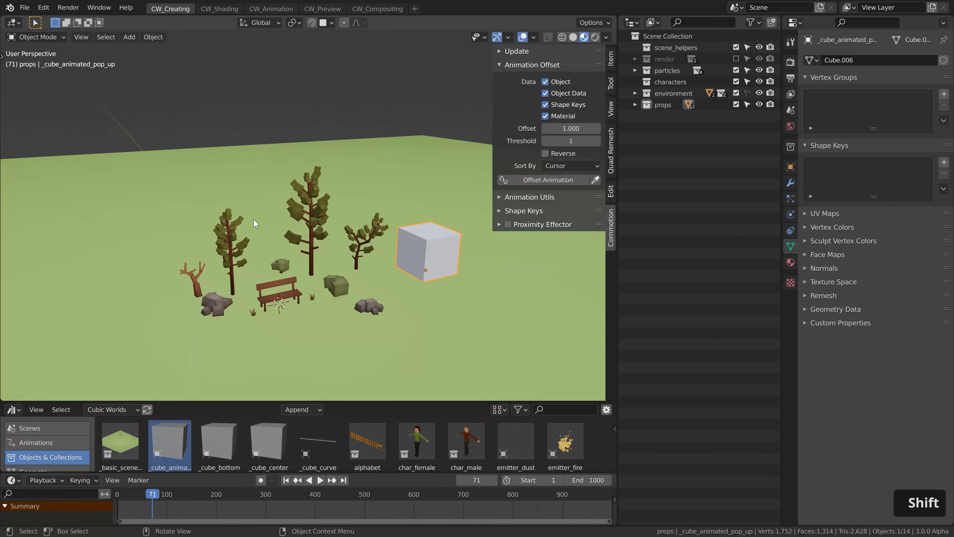
{"action": "left_click_drag", "start_coordinate": [158, 178], "coordinate": [418, 343], "text": "shift"}
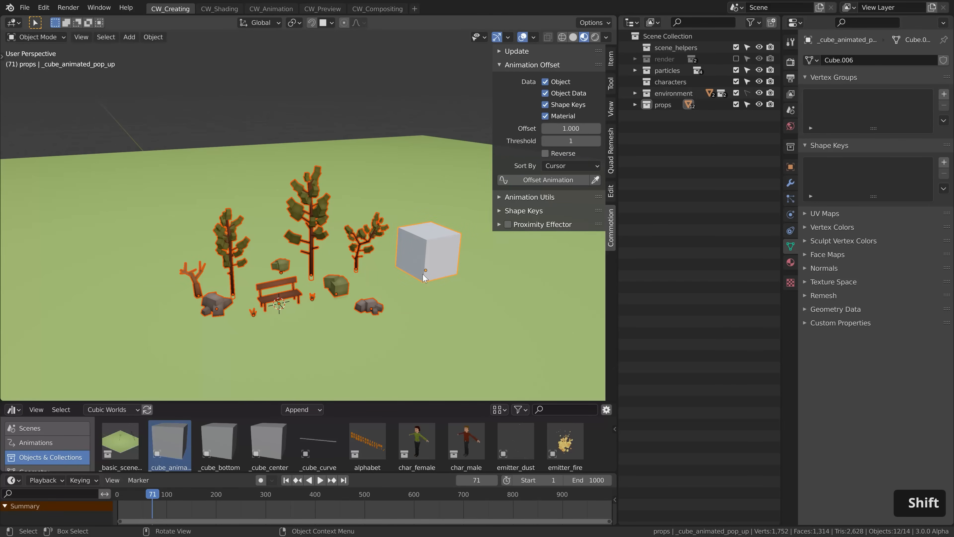
{"action": "left_click", "coordinate": [520, 196]}
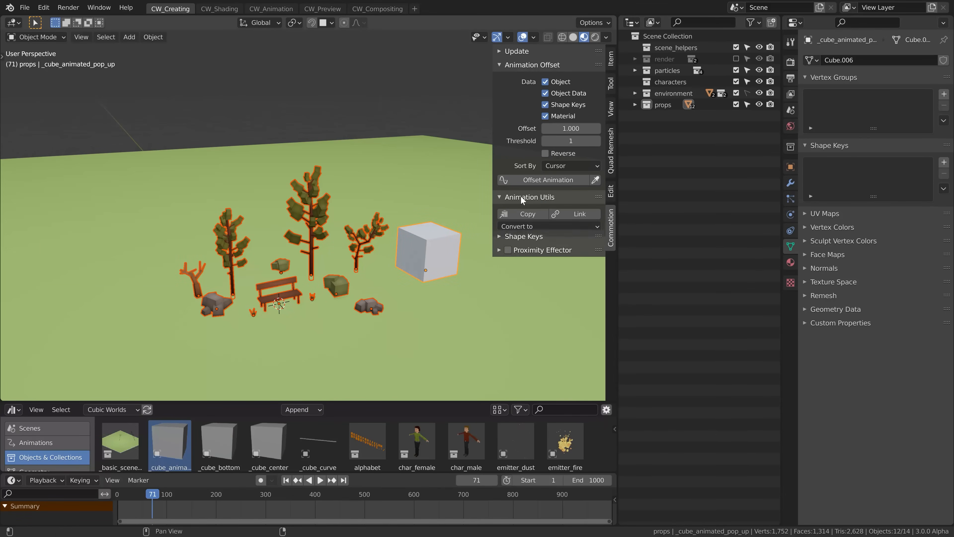
{"action": "left_click", "coordinate": [522, 214]}
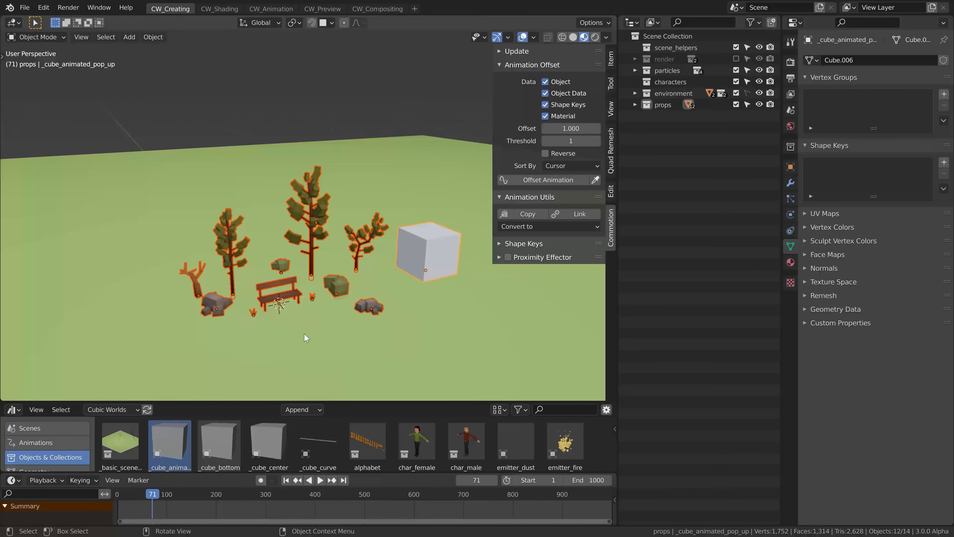
Step: Play the park scene from frame 0 to examine the pop-up animation copied to the props
{"action": "left_click_drag", "start_coordinate": [170, 497], "coordinate": [117, 493]}
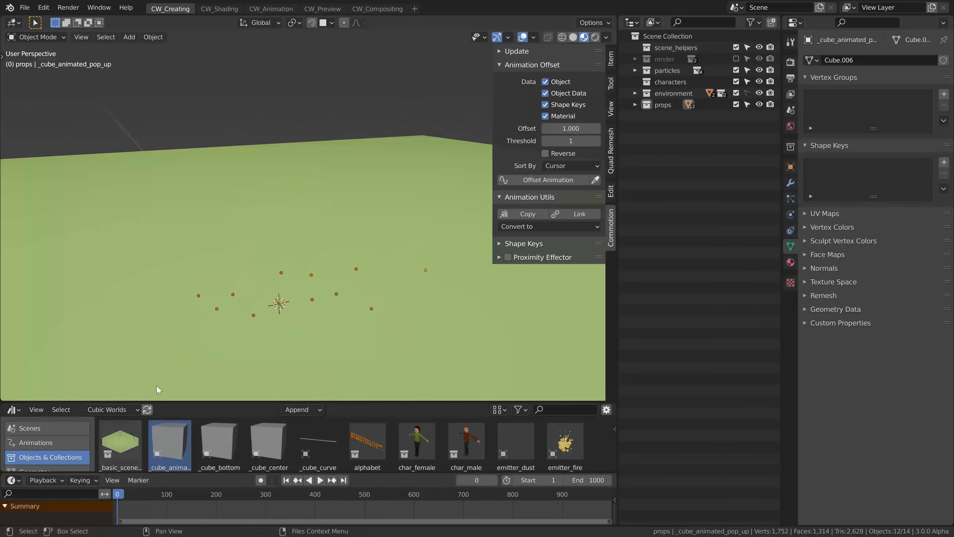
{"action": "key", "text": "space"}
{"action": "key", "text": "space"}
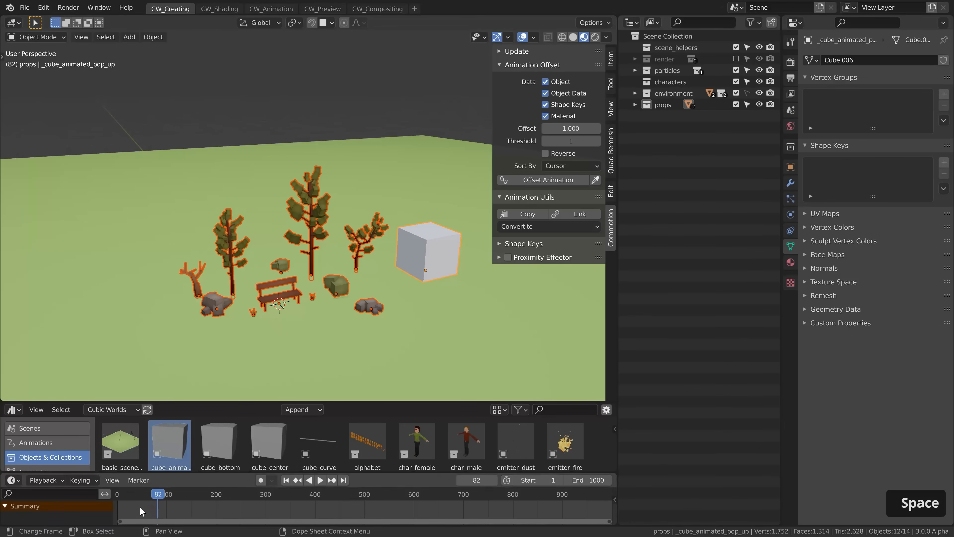
Step: Place the 3D cursor near the cube in top view and offset the selected objects' animation by 1, sorted by cursor
{"action": "key", "text": "KP_7"}
{"action": "middle_click_drag", "start_coordinate": [371, 316], "coordinate": [365, 303], "text": "shift"}
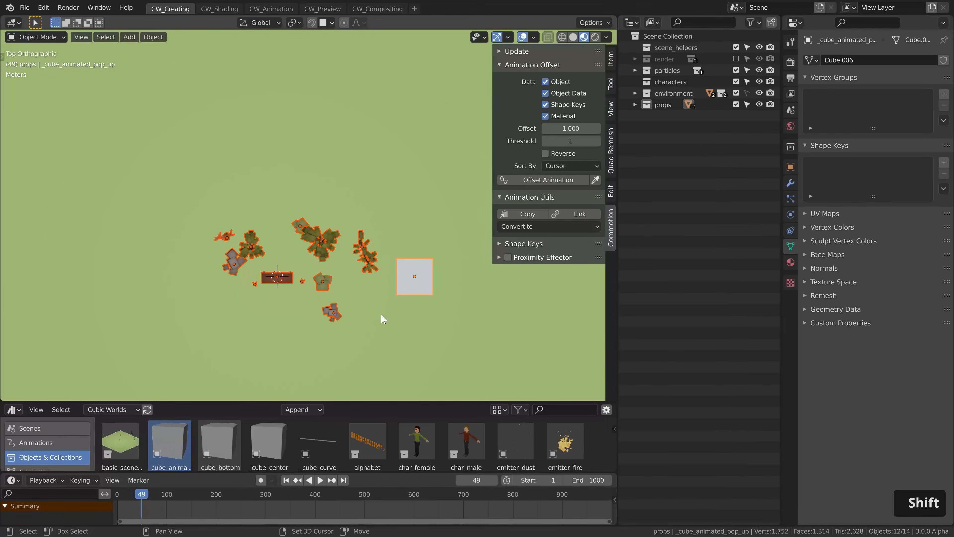
{"action": "middle_click_drag", "start_coordinate": [307, 359], "coordinate": [507, 210]}
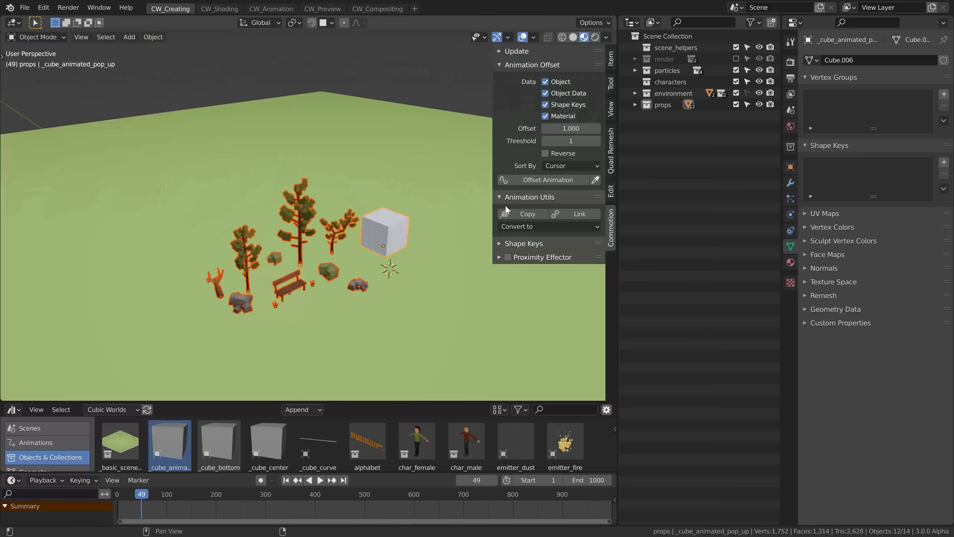
{"action": "left_click", "coordinate": [547, 179]}
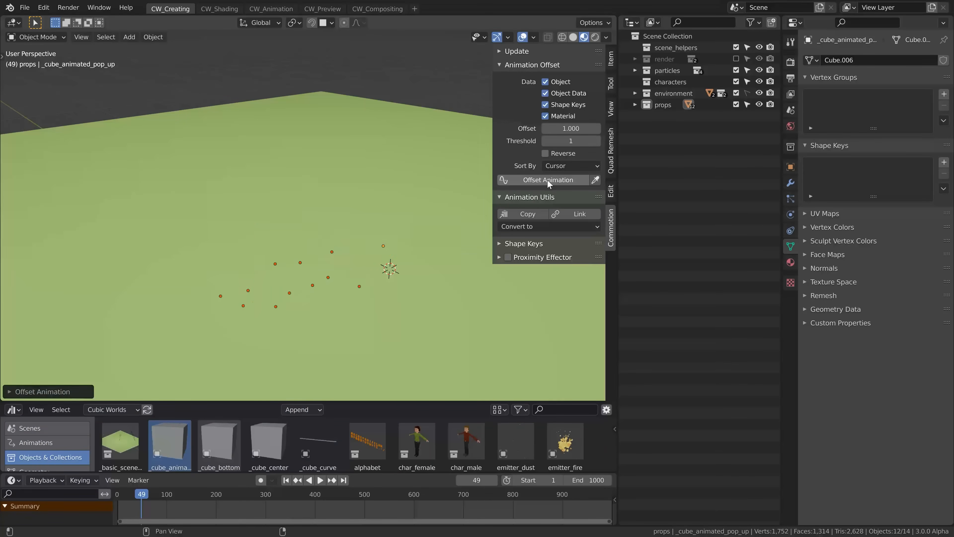
Step: Play and scrub the offset animation to examine how the props pop up one after another
{"action": "key", "text": "space"}
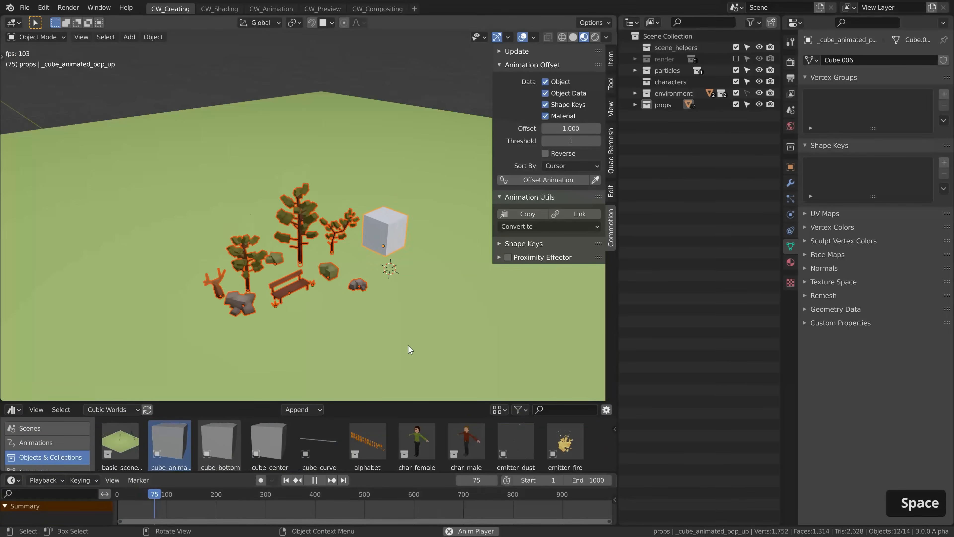
{"action": "key", "text": "space"}
{"action": "mouse_move", "coordinate": [174, 490]}
{"action": "left_mouse_down"}
{"action": "mouse_move", "coordinate": [130, 494]}
{"action": "mouse_move", "coordinate": [165, 493]}
{"action": "left_mouse_up"}
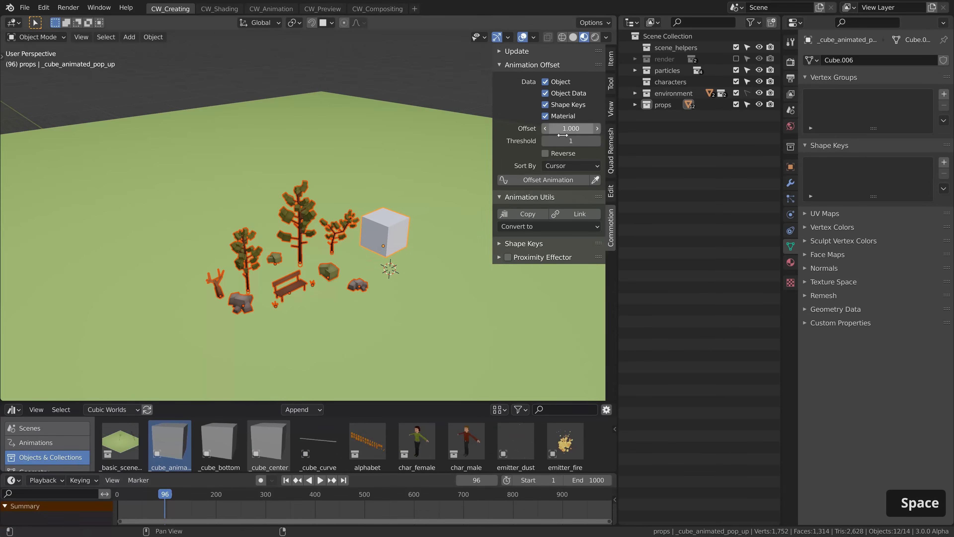
Step: Set the animation offset to 2, return to the start of the timeline and reapply the offset to the selected props
{"action": "type", "text": "2"}
{"action": "key", "text": "Return"}
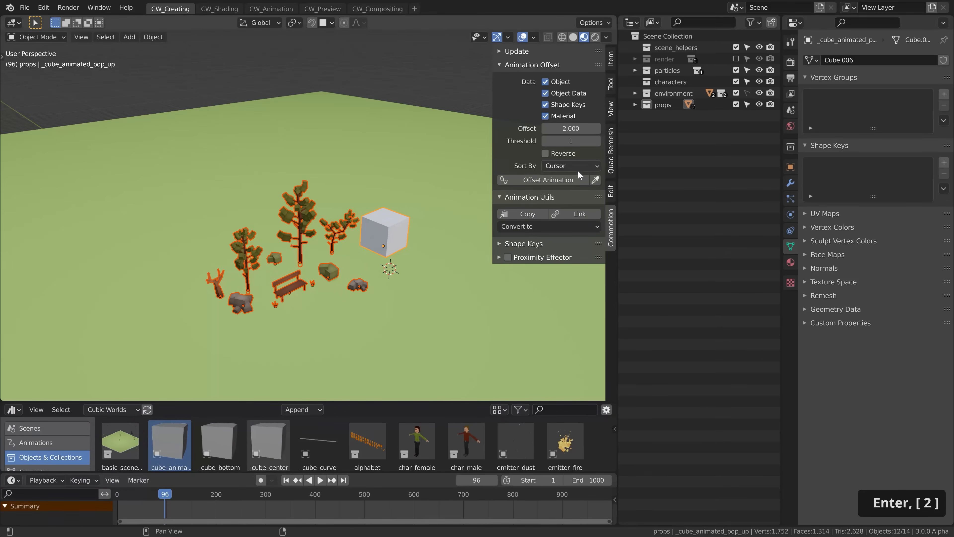
{"action": "left_click", "coordinate": [562, 179]}
{"action": "left_click_drag", "start_coordinate": [165, 493], "coordinate": [115, 494]}
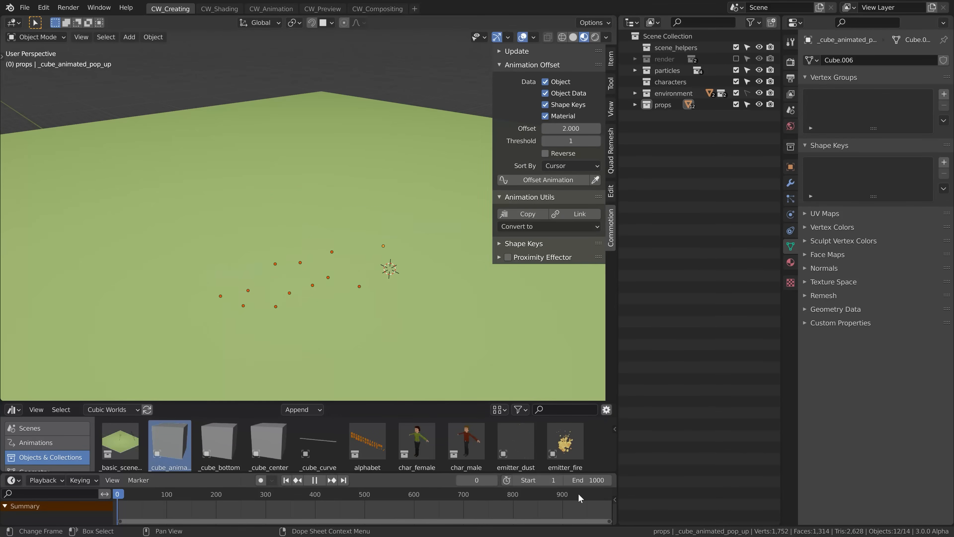
{"action": "key", "text": "Right"}
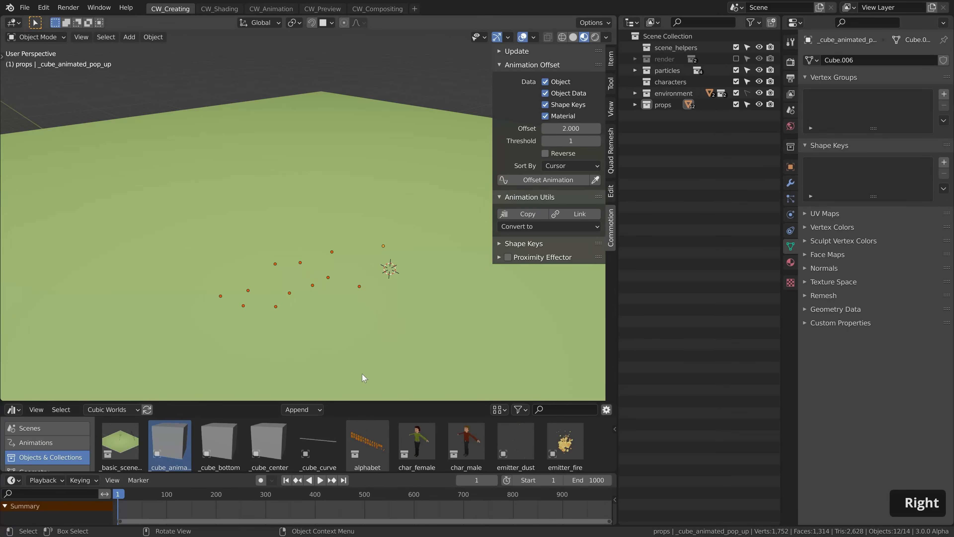
{"action": "left_click", "coordinate": [560, 175]}
Step: Play the park scene with the larger offset from a closer view to examine the staggered pop-up
{"action": "key", "text": "space"}
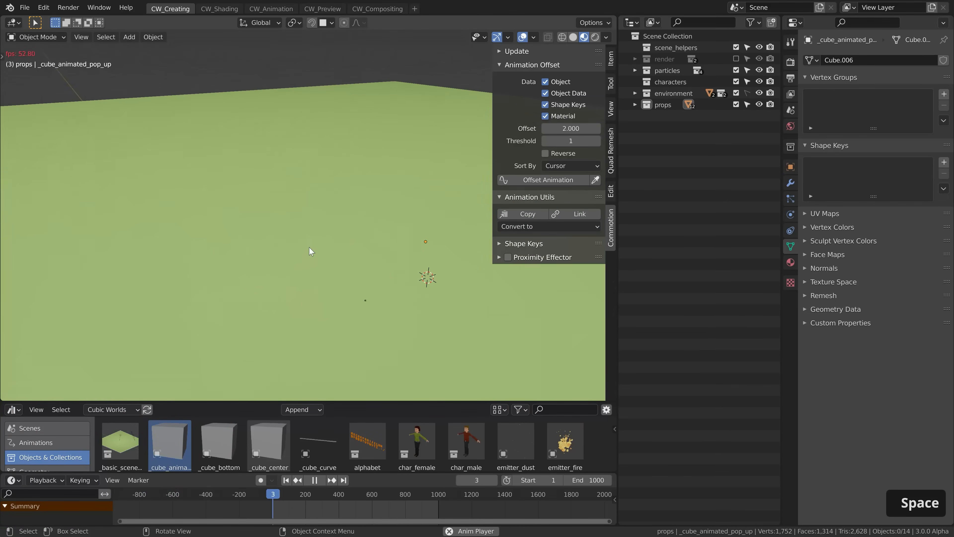
{"action": "middle_click_drag", "start_coordinate": [388, 286], "coordinate": [381, 285], "text": "shift"}
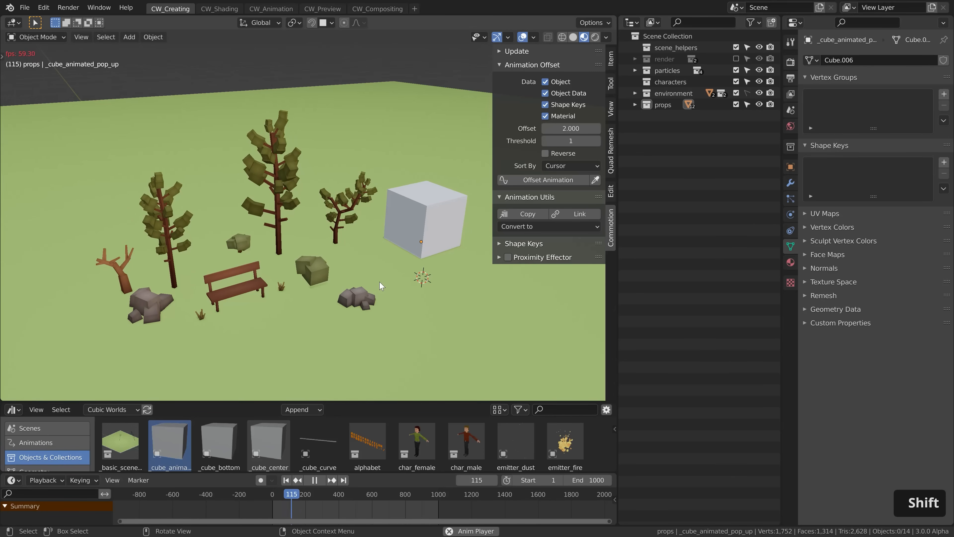
{"action": "key", "text": "space"}
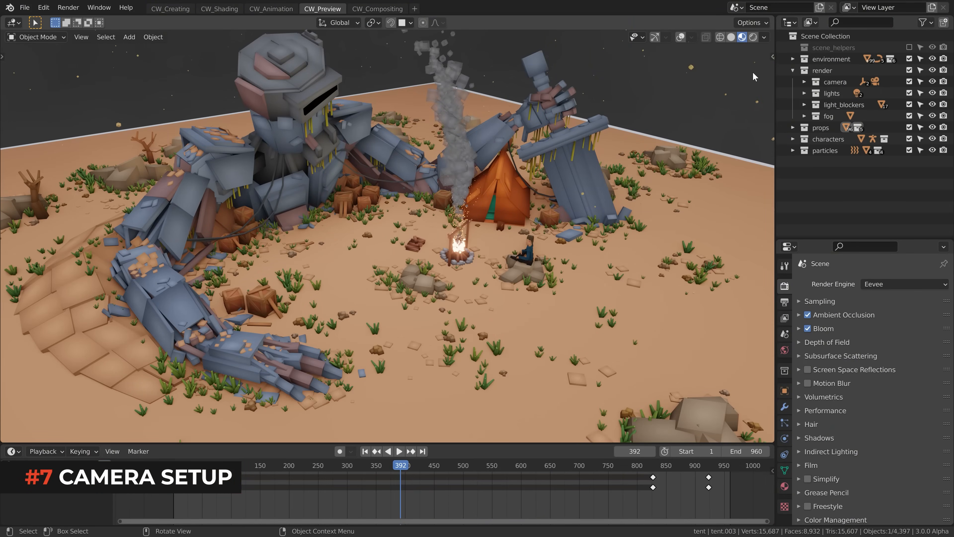
Step: Show the robot campsite scene with rendered shading through the camera and scrub to frame 387
{"action": "left_click", "coordinate": [754, 37]}
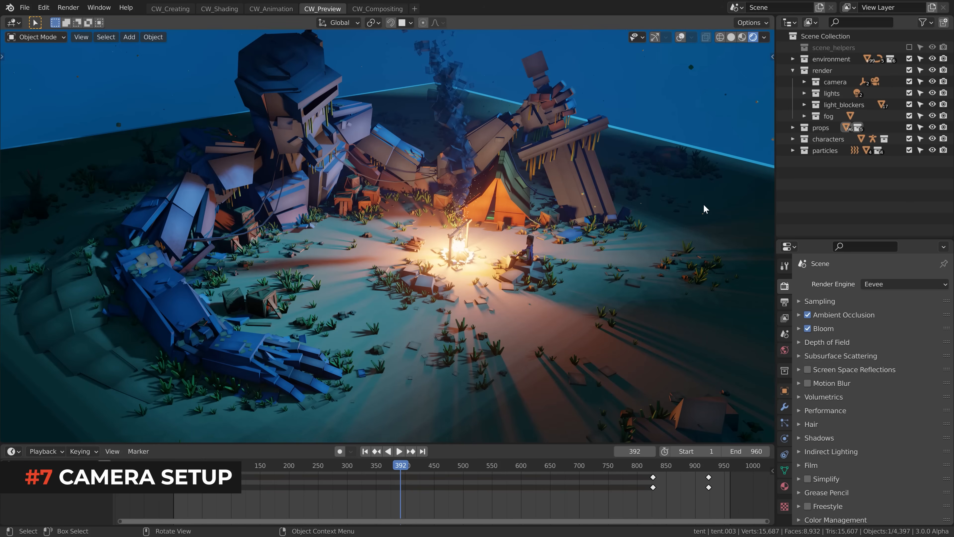
{"action": "key", "text": "KP_0"}
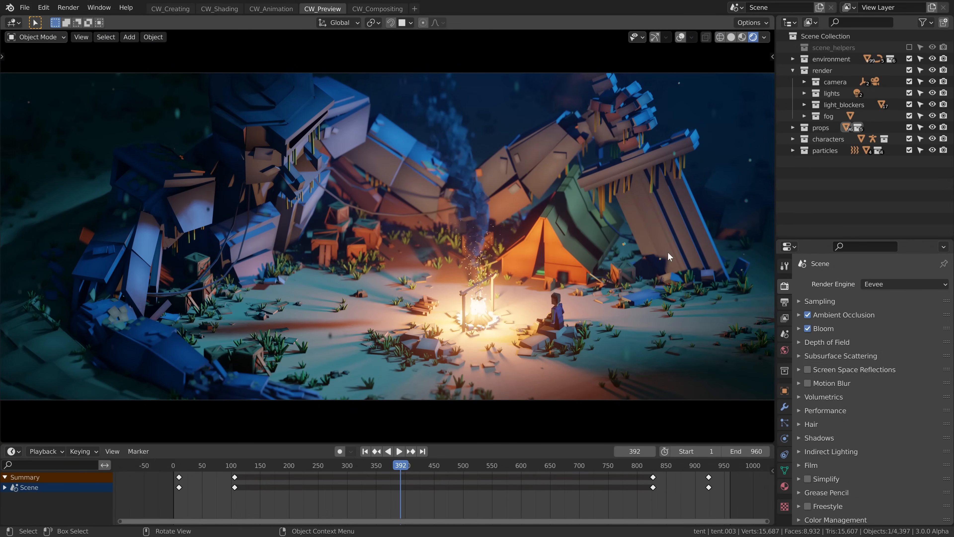
{"action": "mouse_move", "coordinate": [407, 464]}
{"action": "left_mouse_down"}
{"action": "mouse_move", "coordinate": [289, 463]}
{"action": "mouse_move", "coordinate": [397, 465]}
{"action": "left_mouse_up"}
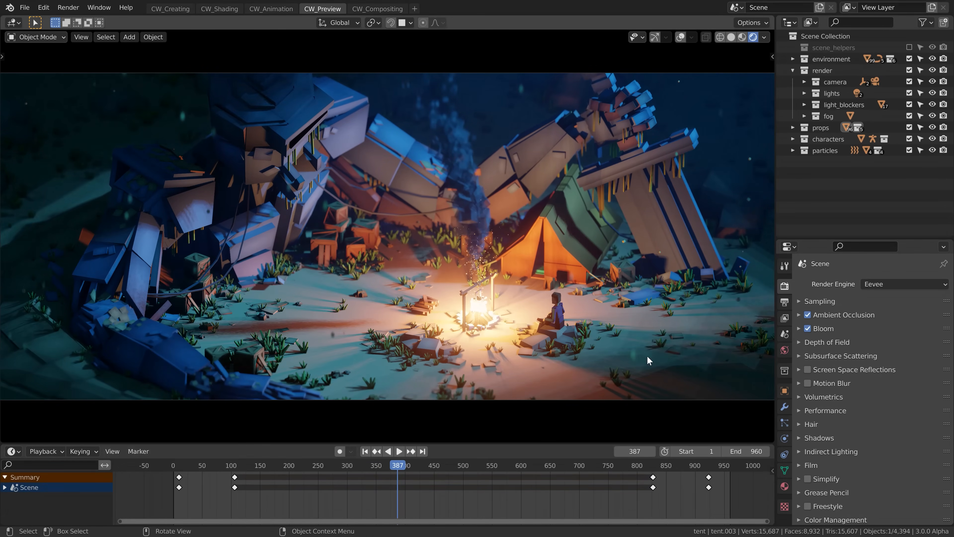
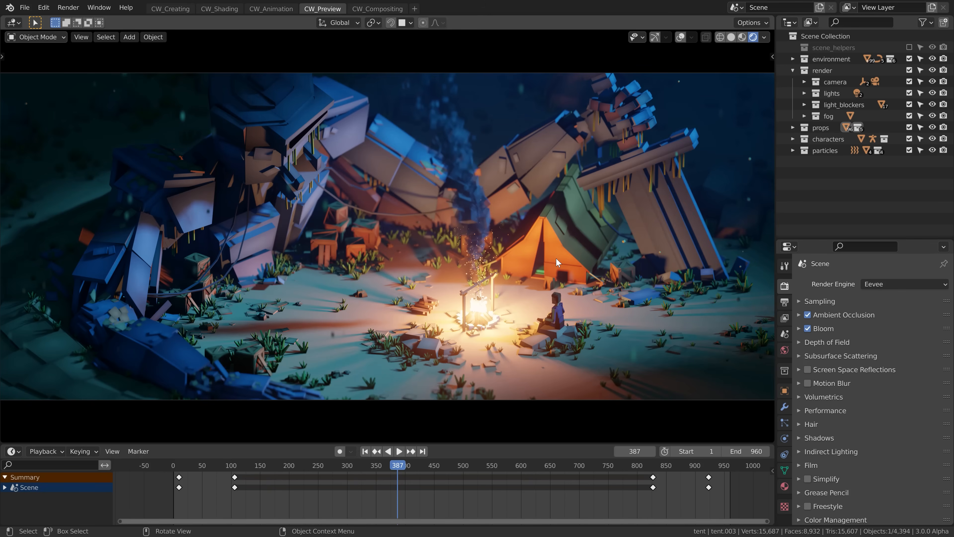
Step: Turn on the viewport overlays, then view the campsite from outside the camera in Material Preview shading
{"action": "left_click", "coordinate": [681, 37]}
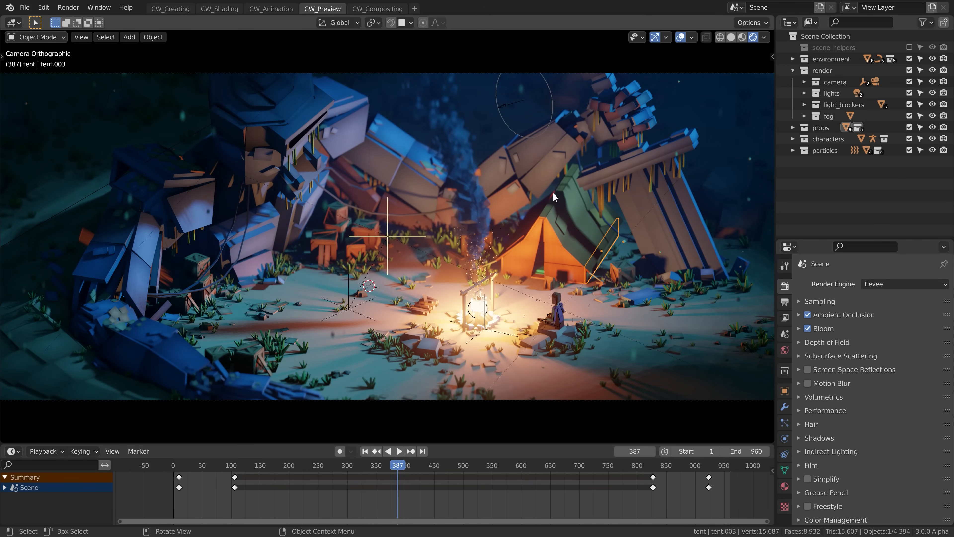
{"action": "mouse_move", "coordinate": [554, 197]}
{"action": "middle_mouse_down"}
{"action": "mouse_move", "coordinate": [500, 267]}
{"action": "mouse_move", "coordinate": [524, 253]}
{"action": "middle_mouse_up"}
{"action": "left_click", "coordinate": [742, 37]}
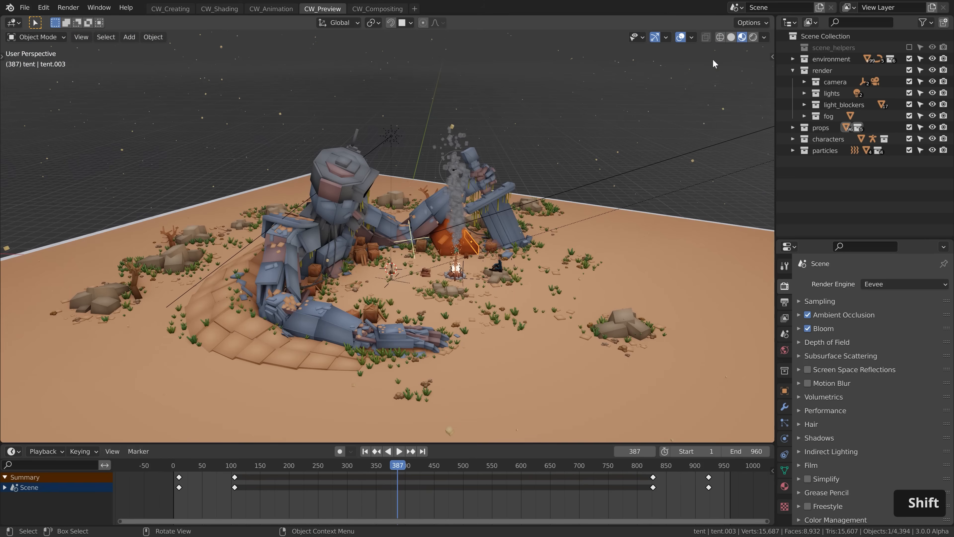
Step: Select the scene camera, expand its camera collection and select the parent empty camera_control
{"action": "scroll", "coordinate": [695, 83], "scroll_direction": "down", "scroll_amount": 2}
{"action": "middle_click_drag", "start_coordinate": [660, 137], "coordinate": [324, 227], "text": "shift"}
{"action": "left_click", "coordinate": [612, 159]}
{"action": "left_click", "coordinate": [611, 159]}
{"action": "scroll", "coordinate": [325, 227], "scroll_direction": "down", "scroll_amount": 2}
{"action": "middle_click_drag", "start_coordinate": [454, 198], "coordinate": [667, 126], "text": "shift"}
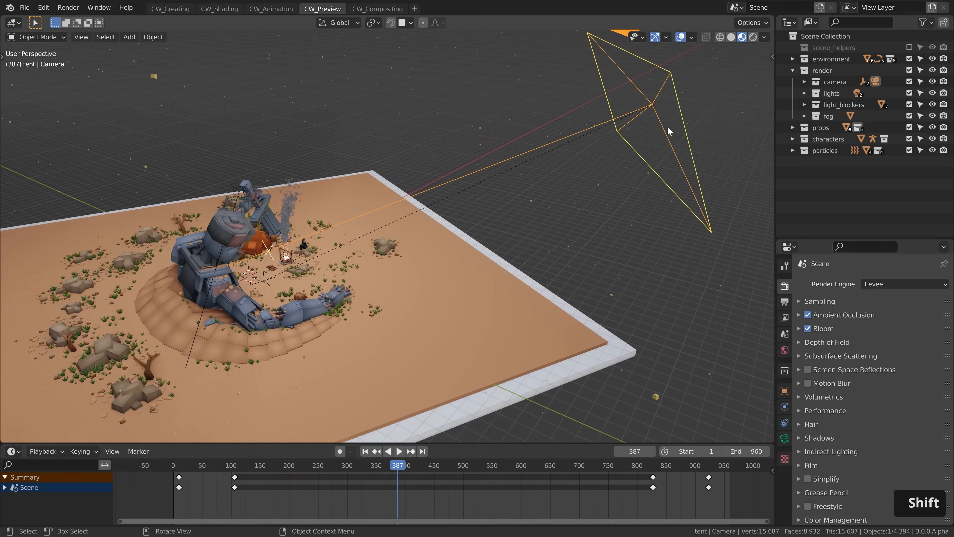
{"action": "left_click", "coordinate": [803, 82]}
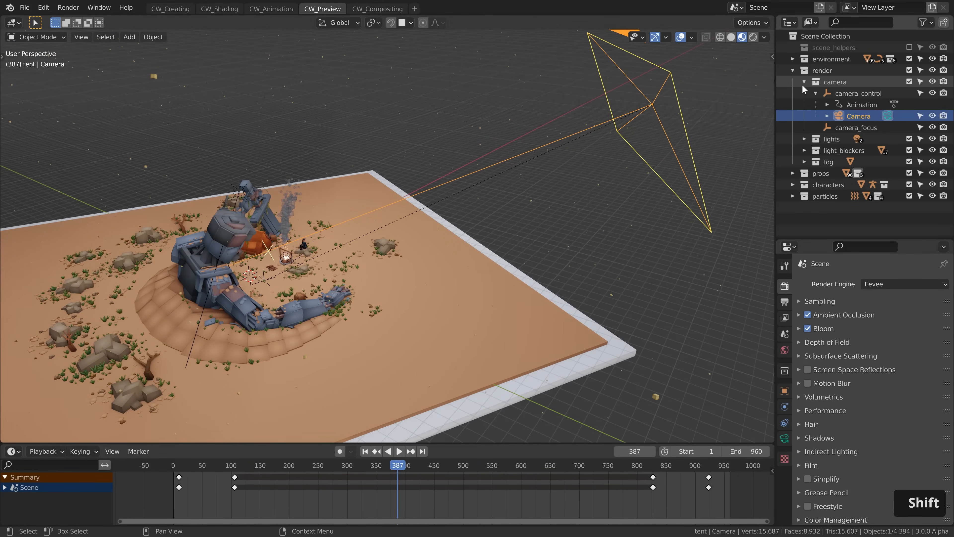
{"action": "left_click", "coordinate": [851, 94]}
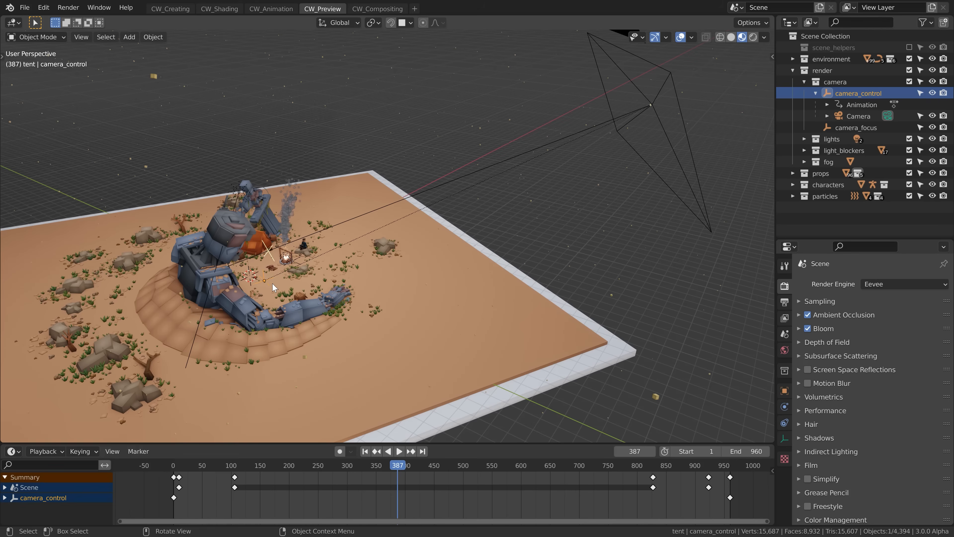
Step: Try to rotate the camera_control empty about the global Z axis
{"action": "key", "text": "r"}
{"action": "key", "text": "z"}
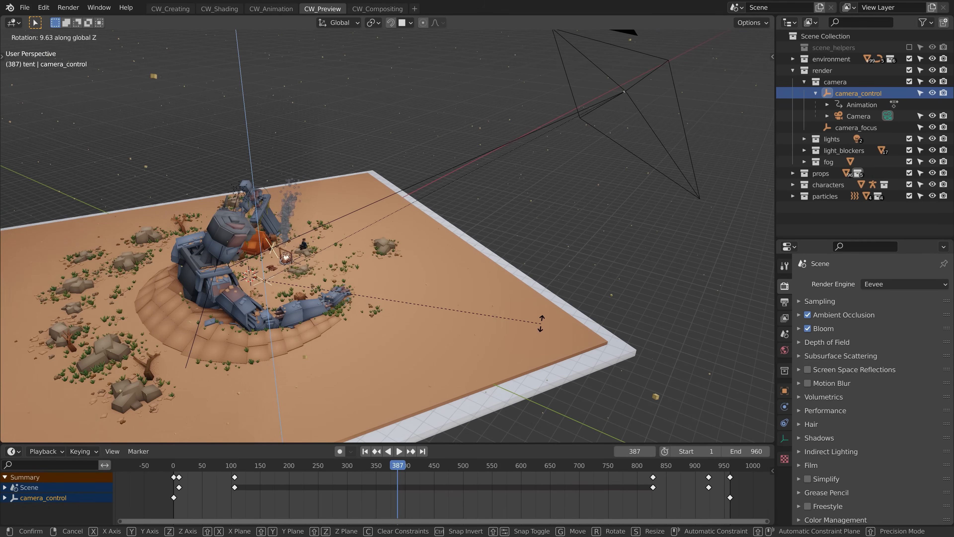
{"action": "left_click", "coordinate": [312, 307]}
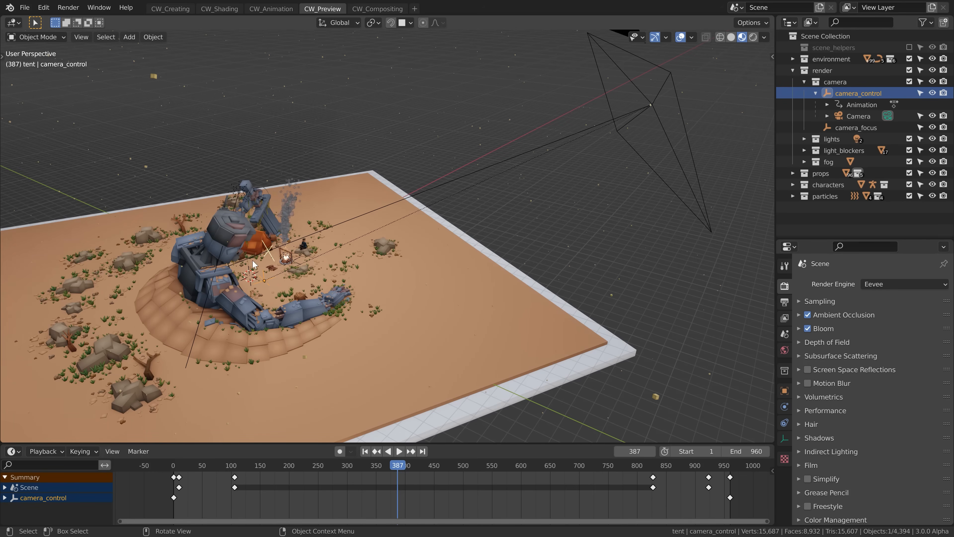
Step: Scrub the timeline back to frame 186 to examine how the camera orbits the campsite
{"action": "left_click_drag", "start_coordinate": [383, 461], "coordinate": [281, 467]}
{"action": "key", "text": "space"}
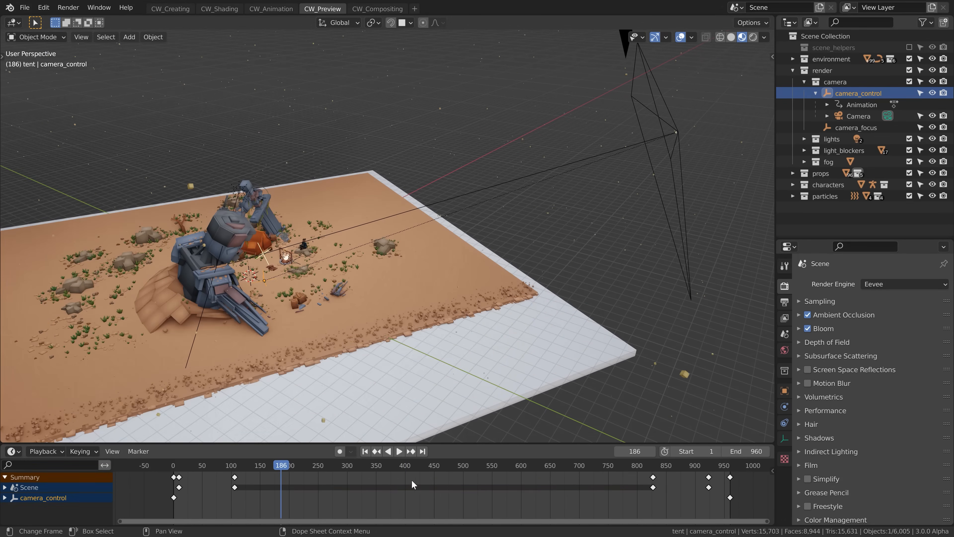
{"action": "key", "text": "space"}
Step: Select all keyframes in the timeline and open the keyframe interpolation choices to examine the Linear option
{"action": "key", "text": "a"}
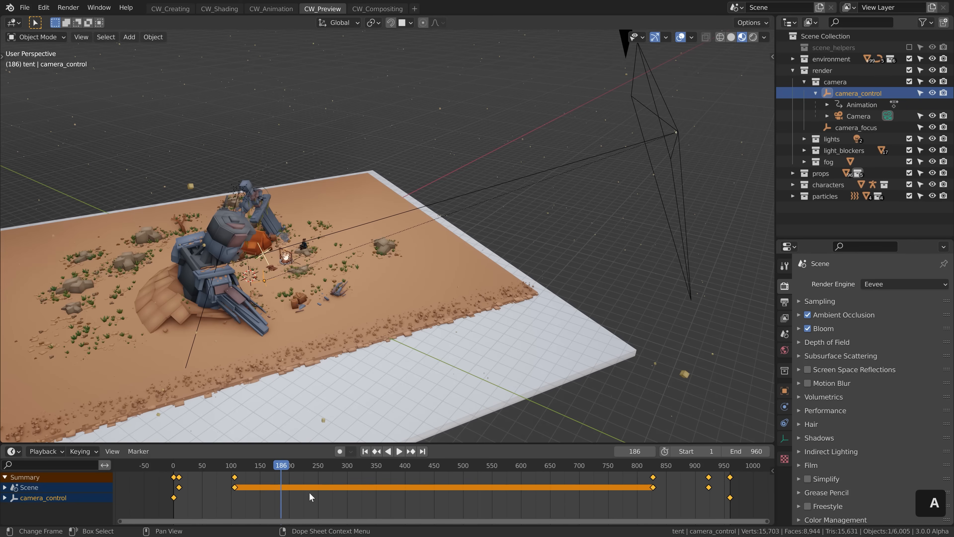
{"action": "key", "text": "t"}
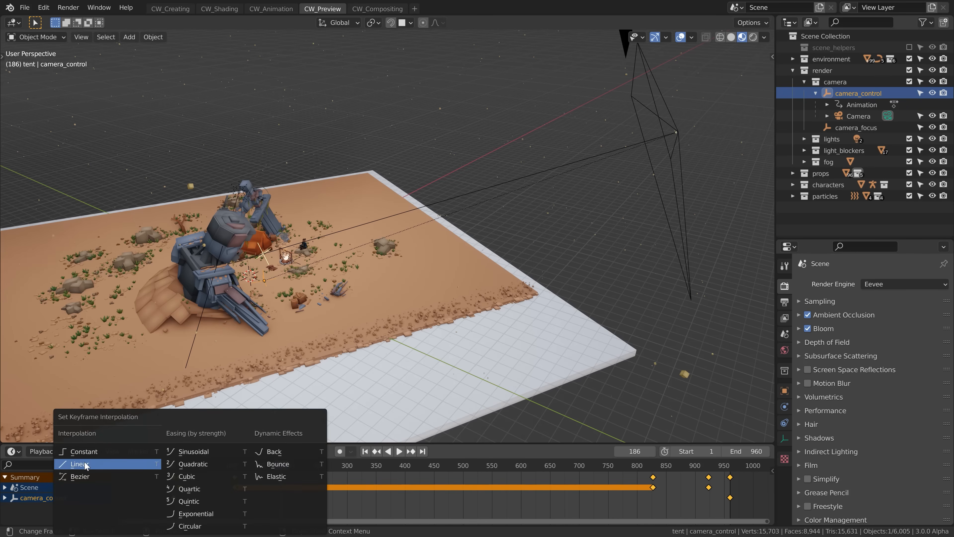
{"action": "left_click", "coordinate": [277, 476]}
Step: Play the camera's orbit animation, switch to the camera view during playback and stop at frame 682
{"action": "key", "text": "space"}
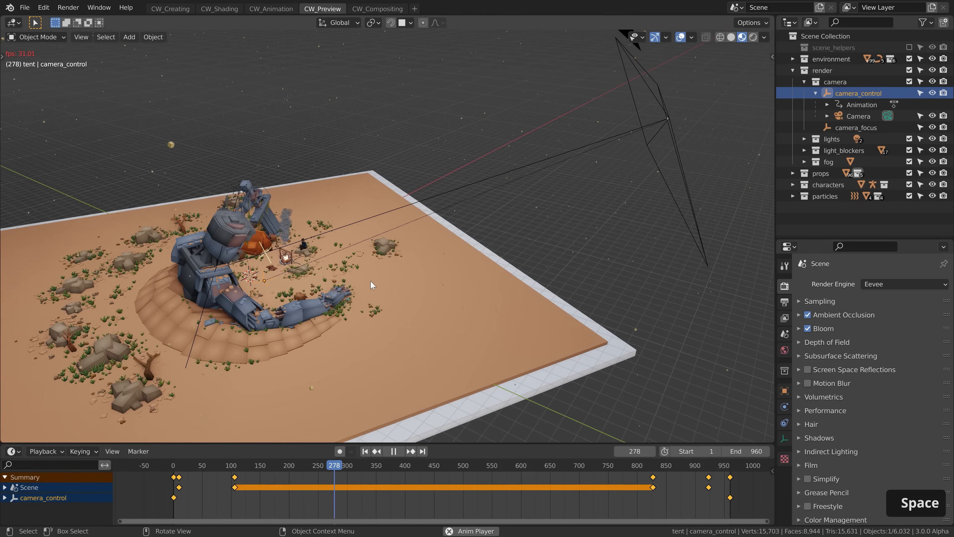
{"action": "key", "text": "KP_0"}
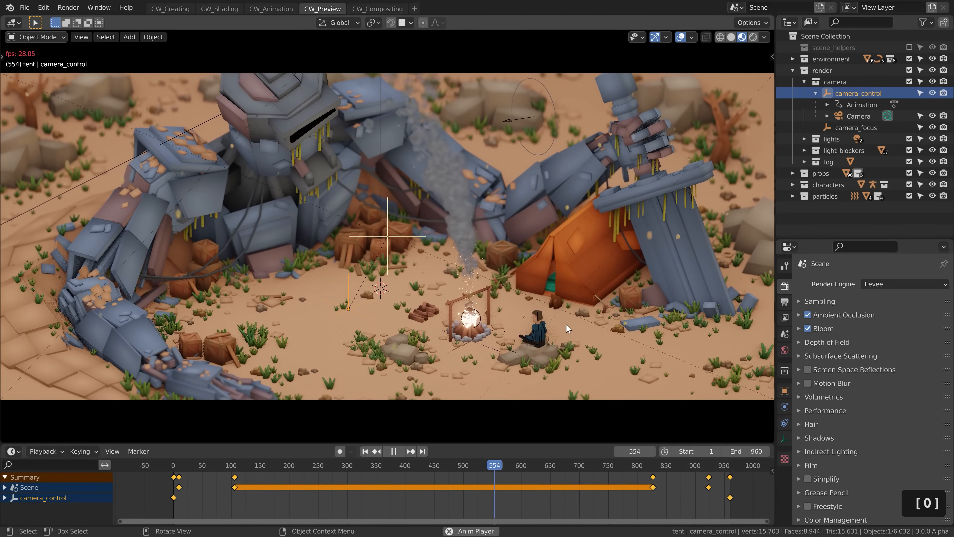
{"action": "key", "text": "space"}
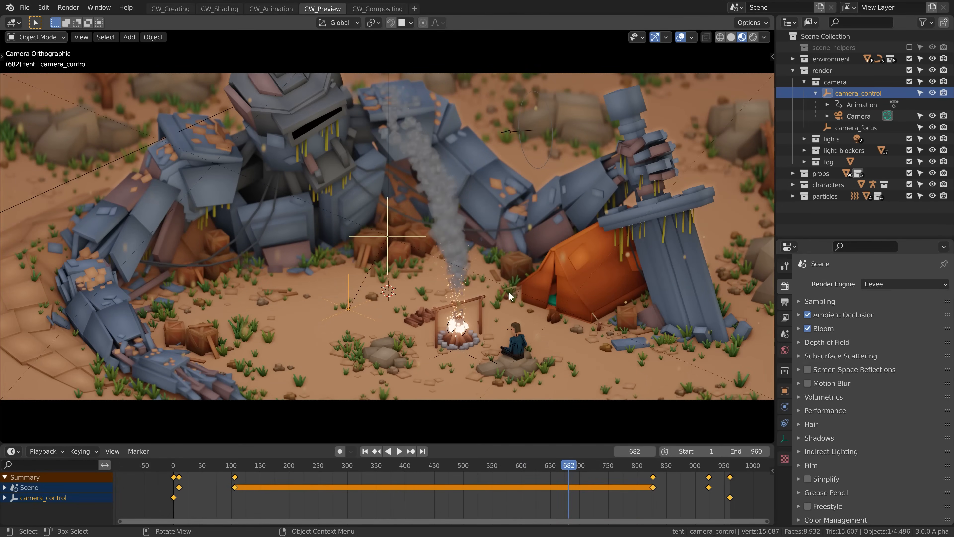
Step: Expand the scene's output Dimensions settings to examine the resolution, frame range and frame rate, and scrub the timeline back to frame 587
{"action": "left_click", "coordinate": [785, 302]}
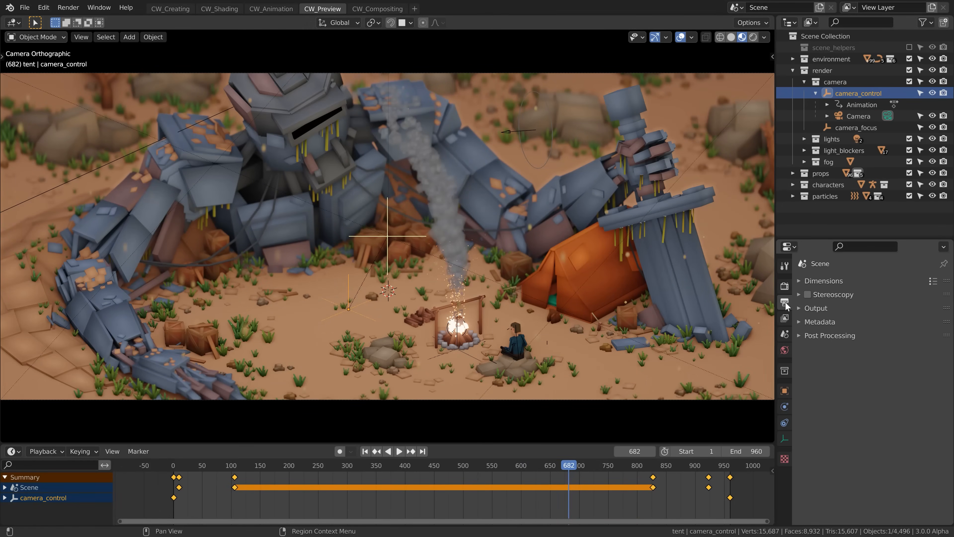
{"action": "left_click", "coordinate": [827, 282]}
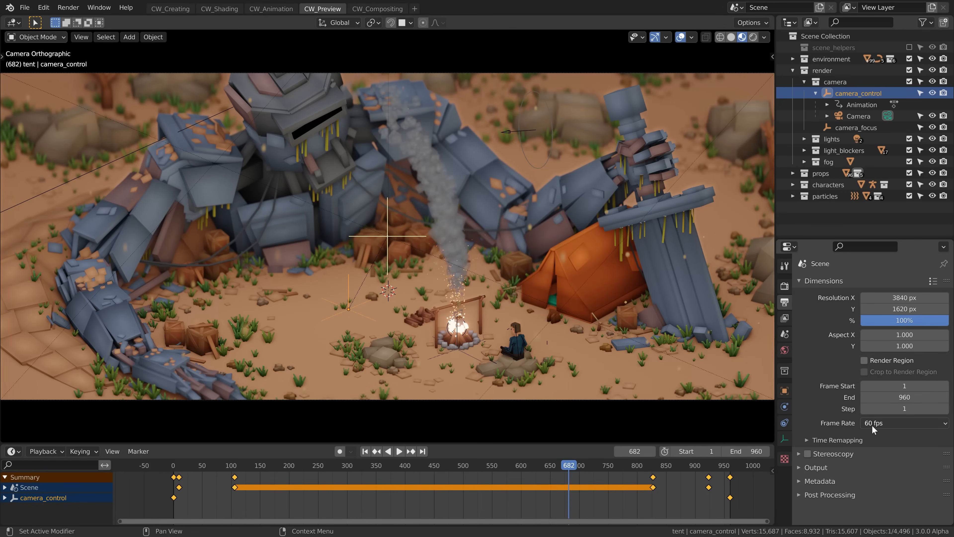
{"action": "left_click_drag", "start_coordinate": [564, 469], "coordinate": [514, 472]}
{"action": "key", "text": "space"}
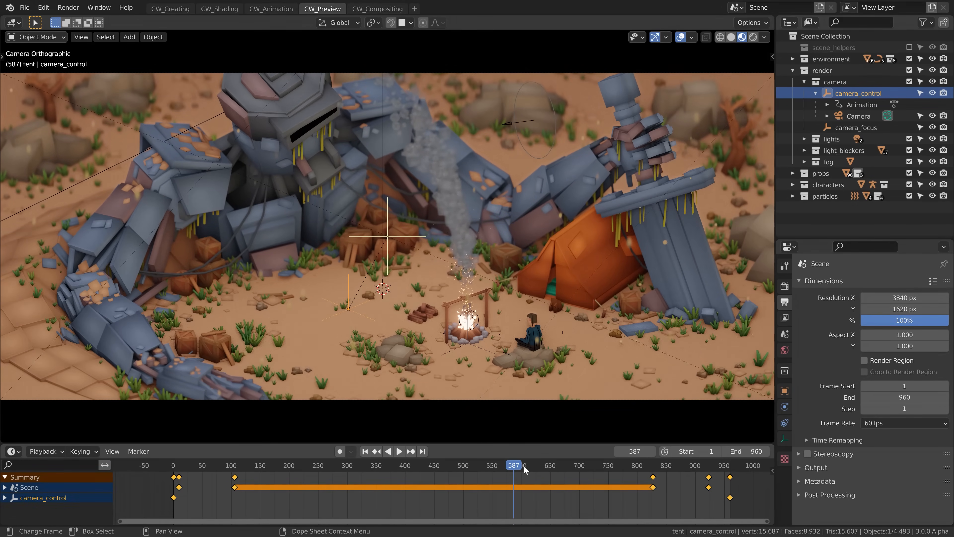
Step: Select the Camera object, expand its Lens settings and set the lens type to Perspective
{"action": "left_click", "coordinate": [860, 117]}
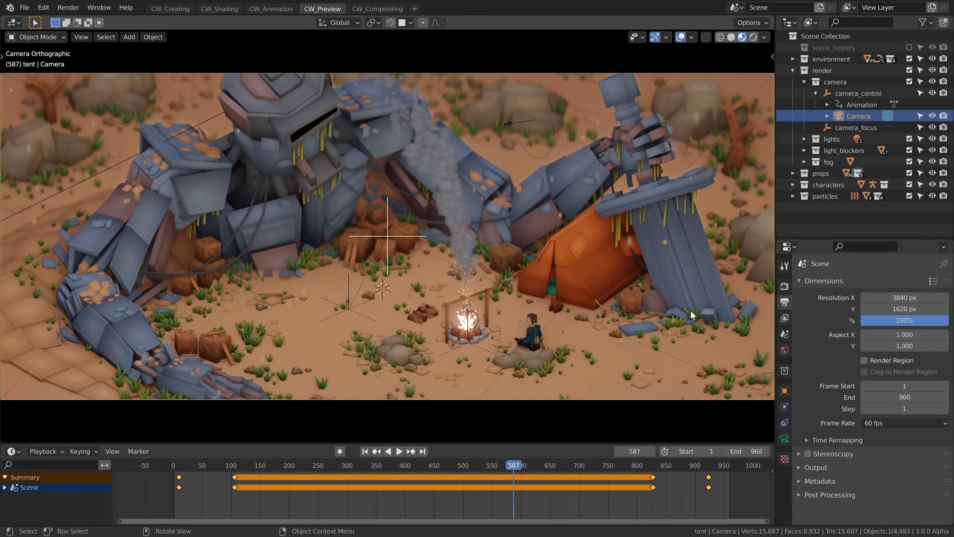
{"action": "left_click", "coordinate": [784, 438]}
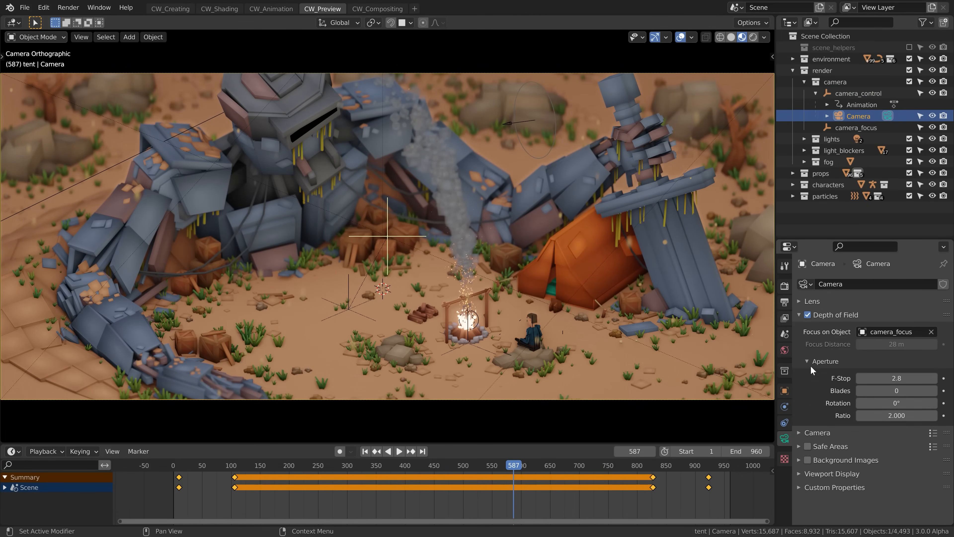
{"action": "left_click", "coordinate": [832, 314]}
{"action": "left_click", "coordinate": [829, 302]}
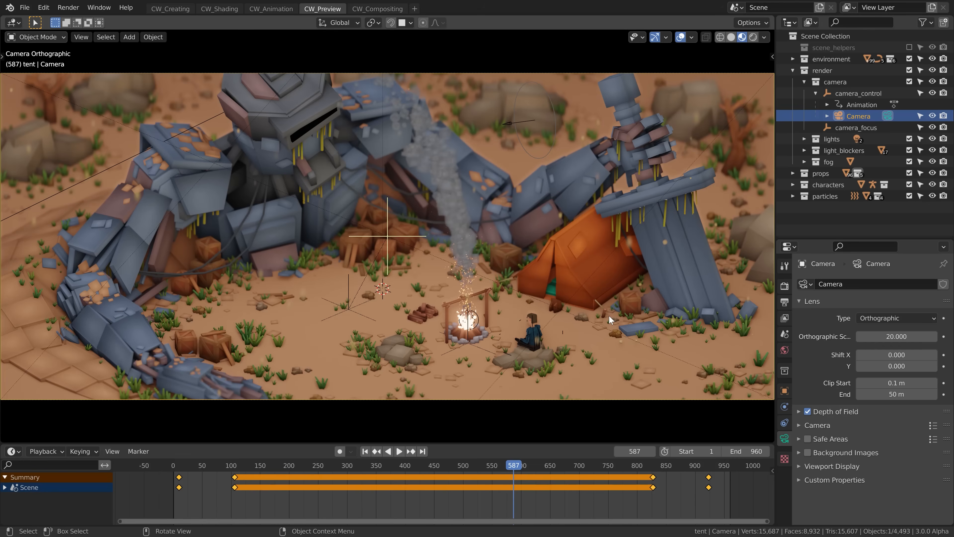
{"action": "left_click", "coordinate": [896, 318]}
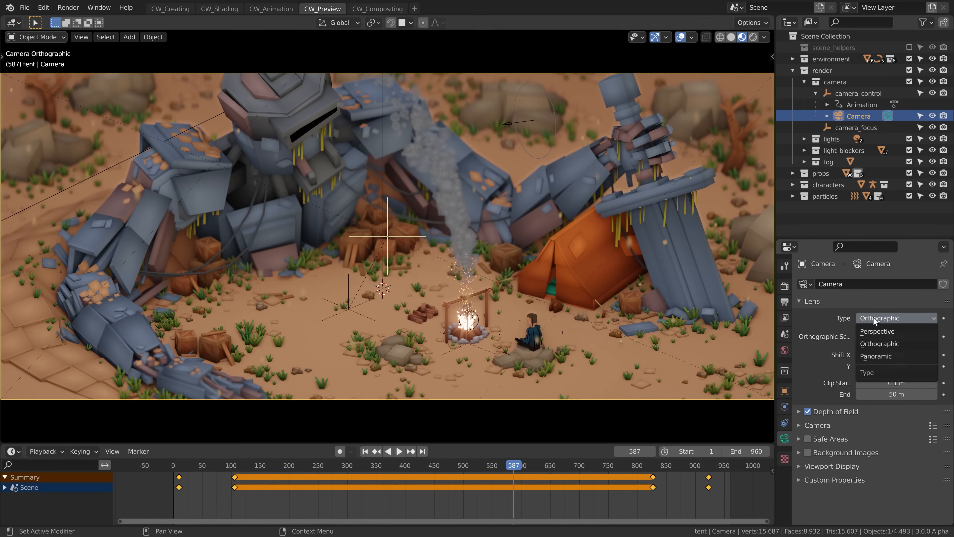
{"action": "left_click", "coordinate": [896, 332]}
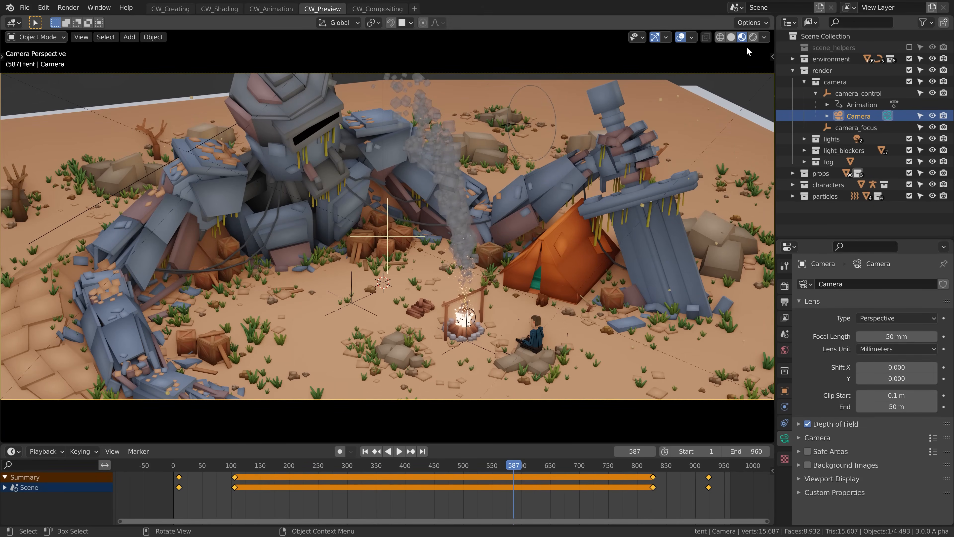
Step: Display the camera view in Rendered shading without overlays and gizmos, and scrub the timeline back to frame 502
{"action": "left_click", "coordinate": [753, 37]}
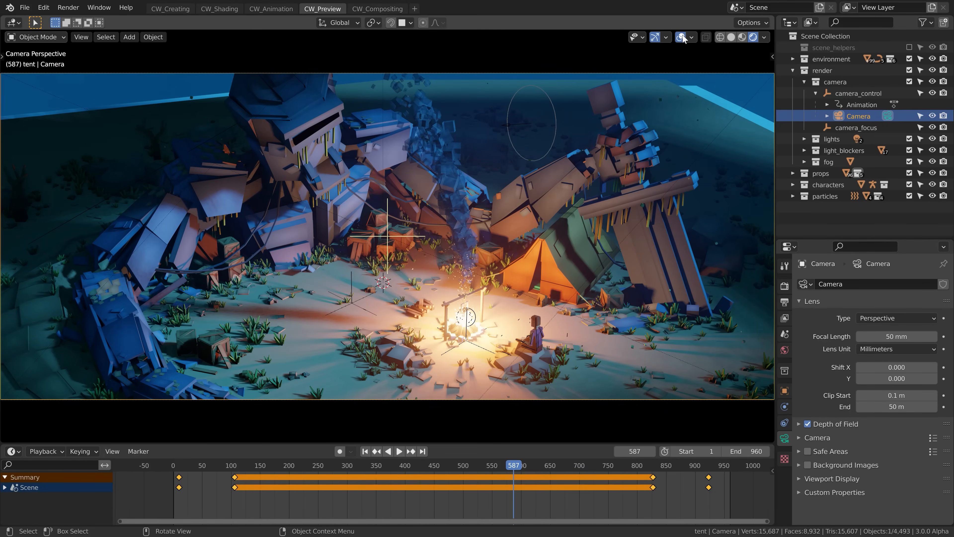
{"action": "left_click", "coordinate": [681, 37]}
{"action": "left_click_drag", "start_coordinate": [501, 466], "coordinate": [464, 465]}
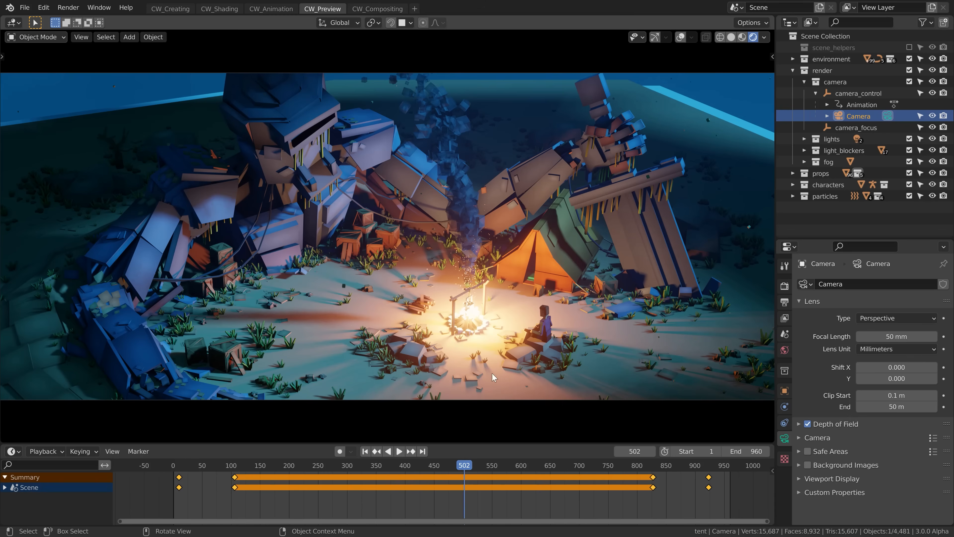
Step: Set the camera's lens type back to Orthographic, keeping an orthographic scale of 20
{"action": "left_click", "coordinate": [878, 318]}
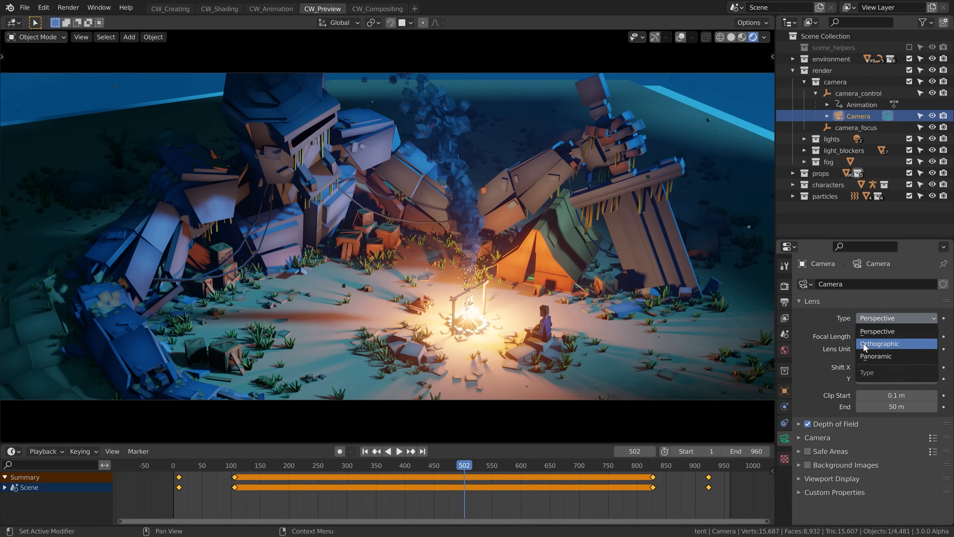
{"action": "left_click", "coordinate": [890, 343]}
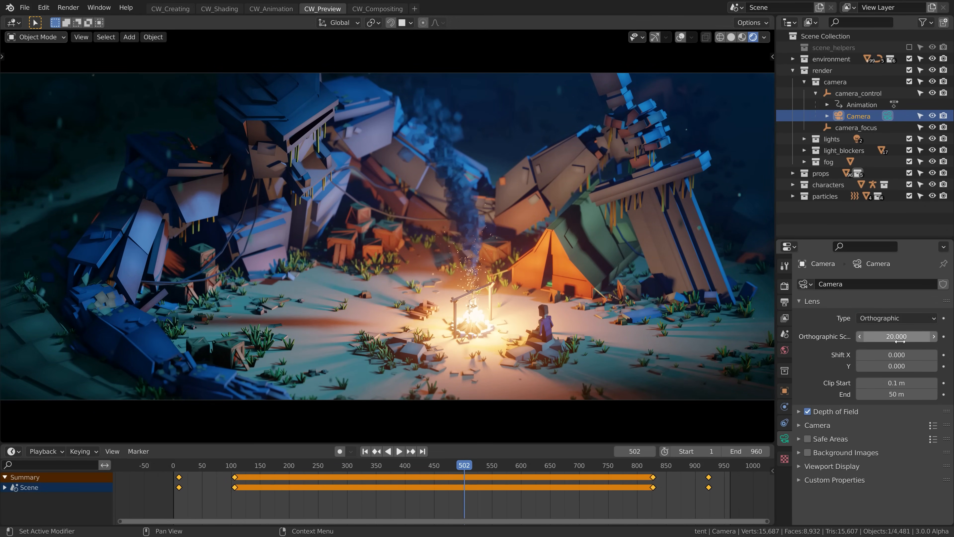
{"action": "mouse_move", "coordinate": [900, 341]}
{"action": "left_mouse_down"}
{"action": "mouse_move", "coordinate": [883, 341]}
{"action": "mouse_move", "coordinate": [950, 340]}
{"action": "mouse_move", "coordinate": [886, 340]}
{"action": "left_mouse_up"}
Step: Expand the camera's Depth of Field and Aperture settings, and switch depth of field off and on again to compare the blur
{"action": "left_click", "coordinate": [837, 412]}
{"action": "scroll", "coordinate": [836, 412], "scroll_direction": "down", "scroll_amount": 3}
{"action": "left_click", "coordinate": [827, 401]}
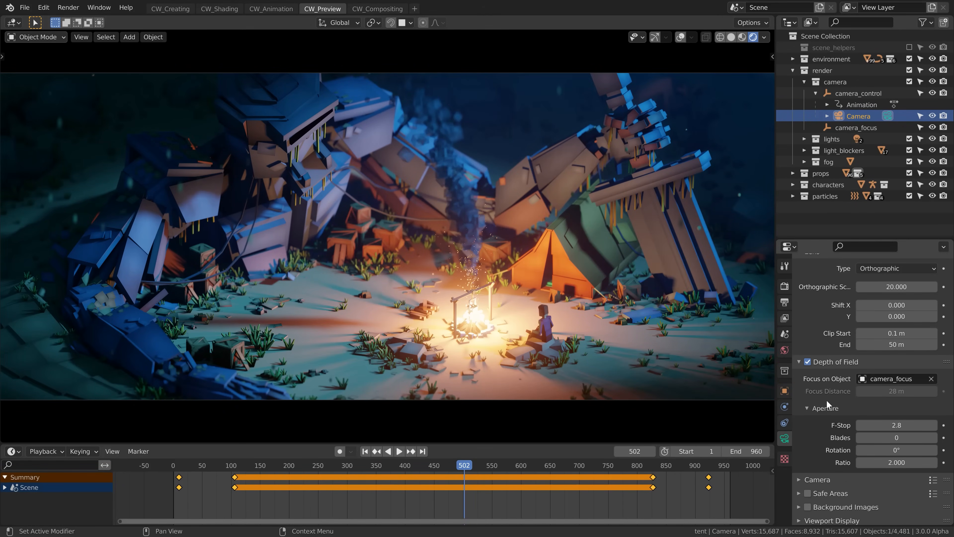
{"action": "left_click", "coordinate": [808, 362]}
{"action": "left_click", "coordinate": [808, 362]}
Step: Lower the camera's F-Stop to 0.6 to preview a stronger blur, and set it back to 2.8
{"action": "left_click_drag", "start_coordinate": [896, 425], "coordinate": [851, 425]}
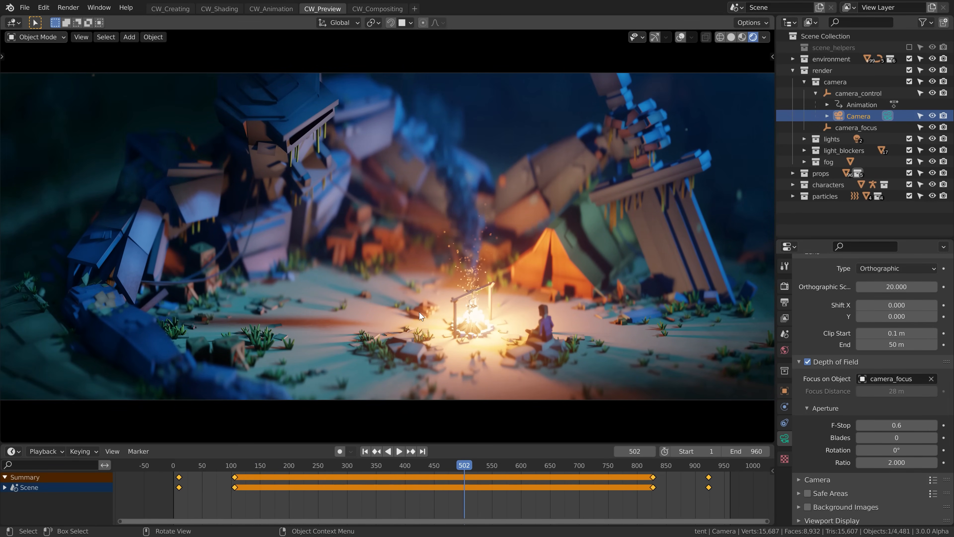
{"action": "left_click", "coordinate": [897, 424]}
{"action": "type", "text": "2.8"}
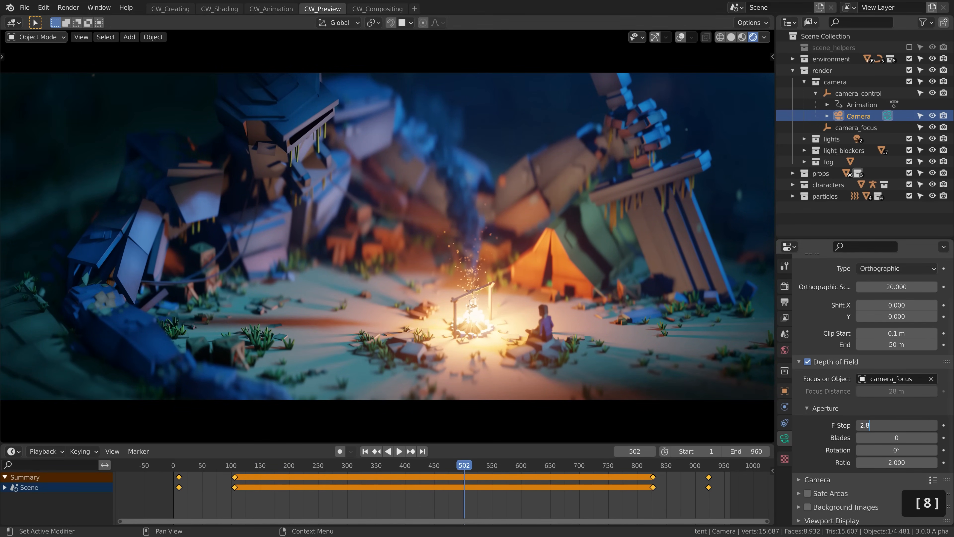
{"action": "key", "text": "Return"}
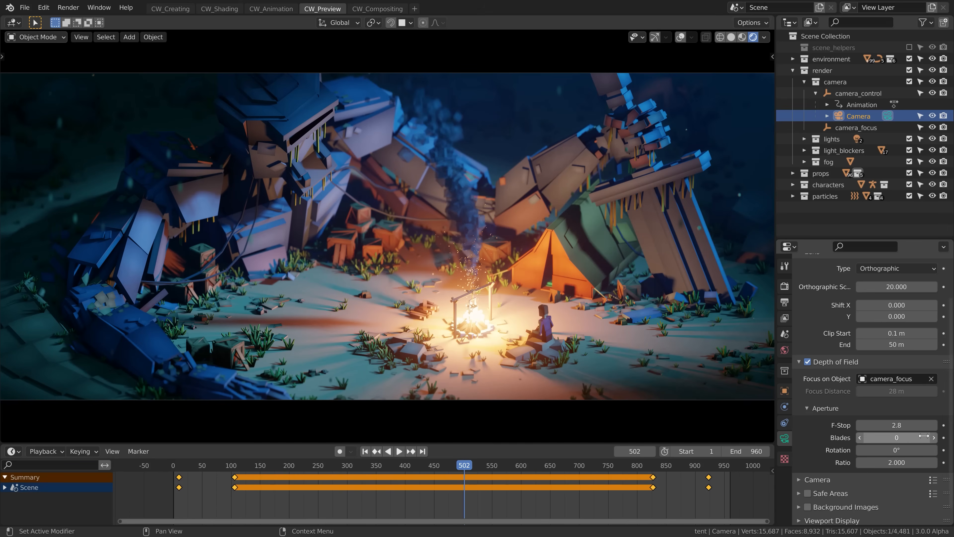
Step: Show the overlays and gizmos again and try to move the camera_focus empty within the global XY plane
{"action": "left_click", "coordinate": [681, 37]}
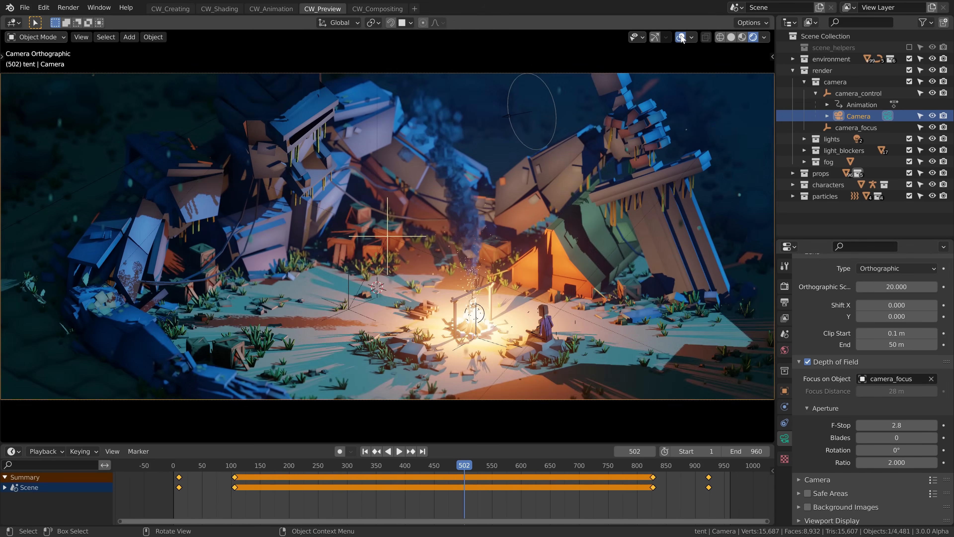
{"action": "left_click", "coordinate": [655, 37]}
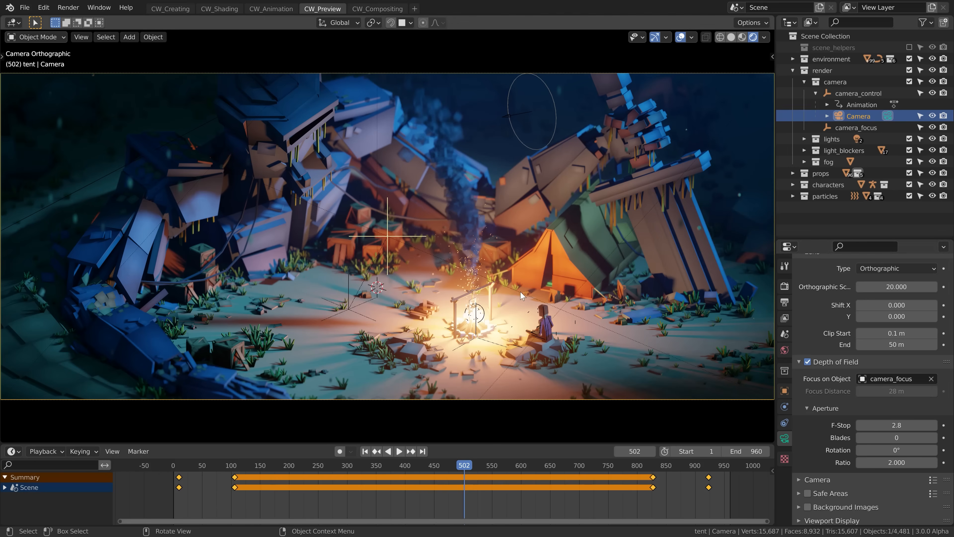
{"action": "left_click", "coordinate": [357, 310]}
{"action": "key", "text": "g"}
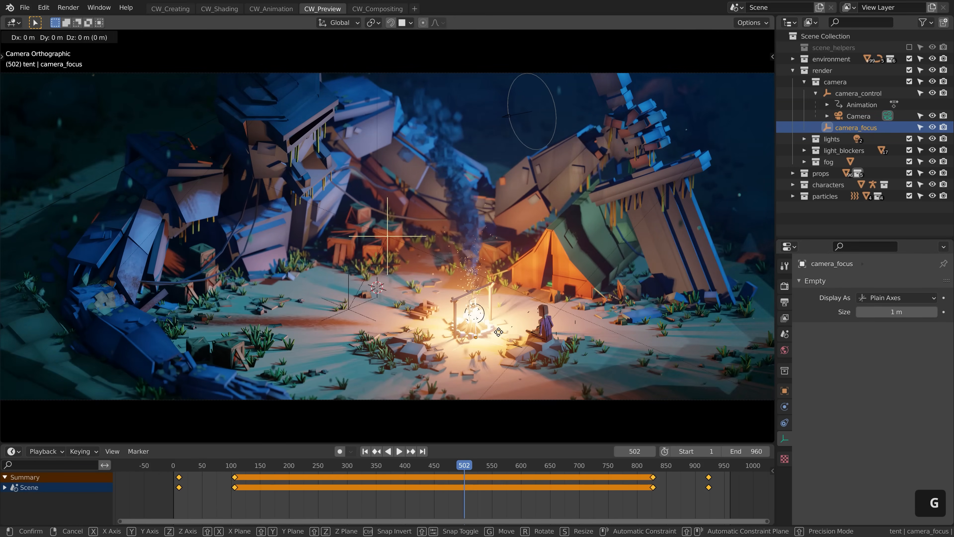
{"action": "key", "text": "shift+z"}
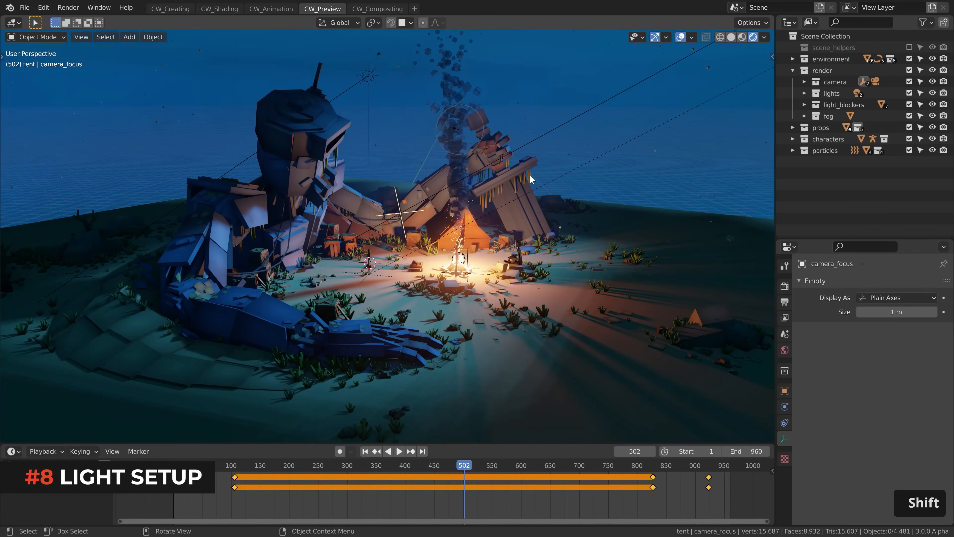
Step: Exclude the lights collection from the view layer and reduce the World background strength to 0
{"action": "left_click", "coordinate": [909, 93]}
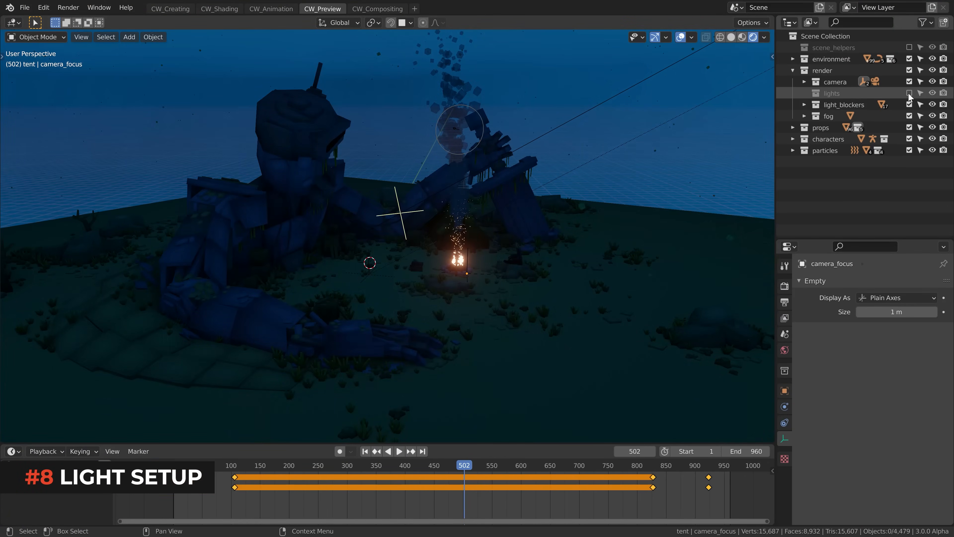
{"action": "middle_click_drag", "start_coordinate": [585, 173], "coordinate": [585, 181], "text": "ctrl"}
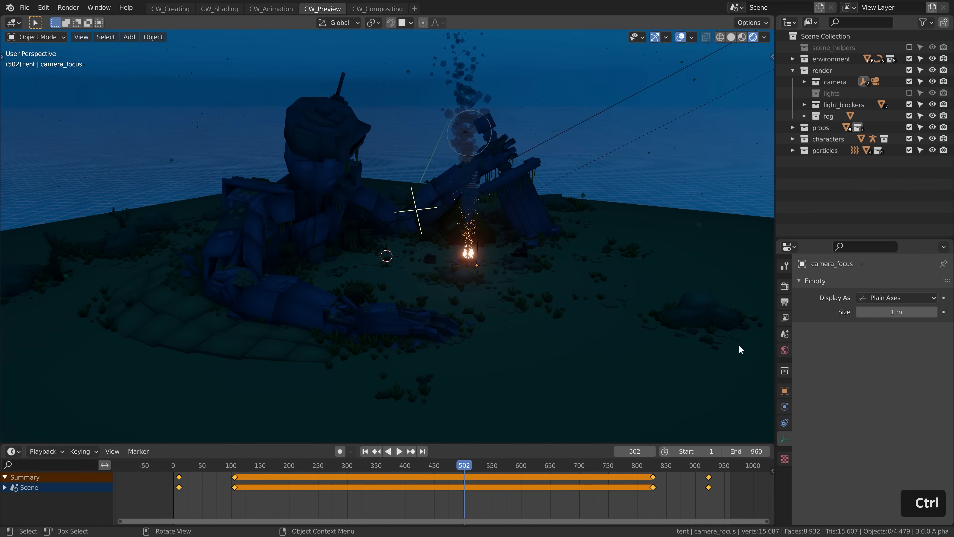
{"action": "left_click", "coordinate": [784, 350]}
{"action": "left_click", "coordinate": [817, 301]}
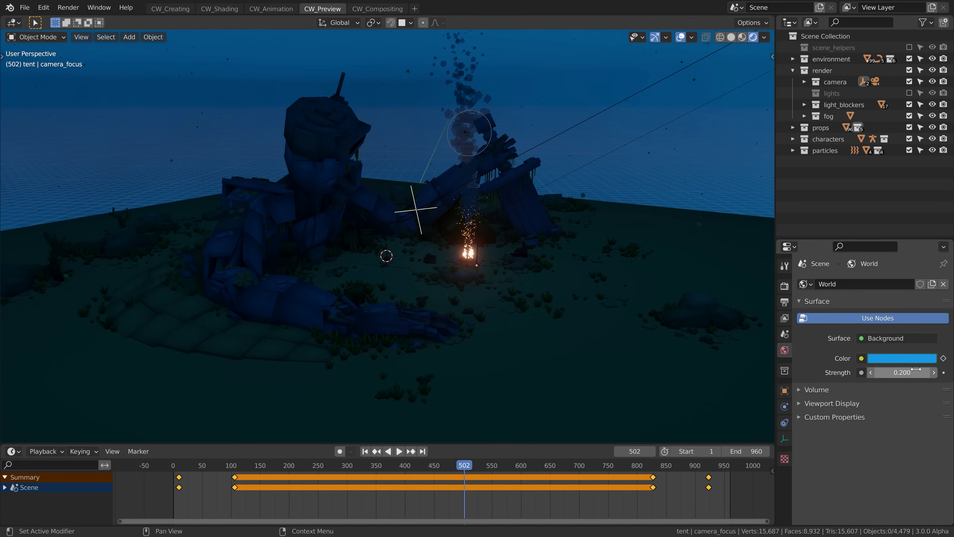
{"action": "left_click_drag", "start_coordinate": [908, 373], "coordinate": [875, 373]}
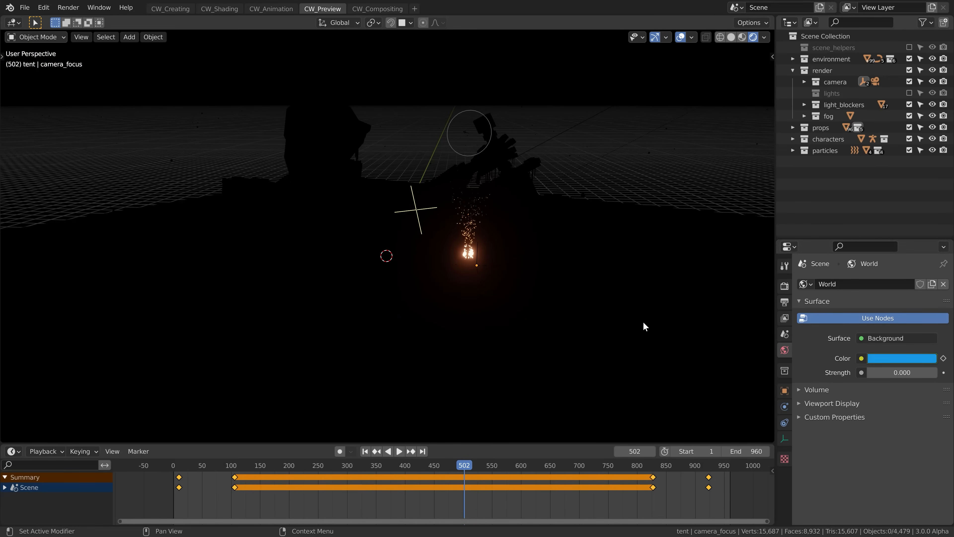
Step: Set the World background strength to 0.2 and enable the lights collection again
{"action": "left_click", "coordinate": [902, 373]}
{"action": "type", "text": "0.2"}
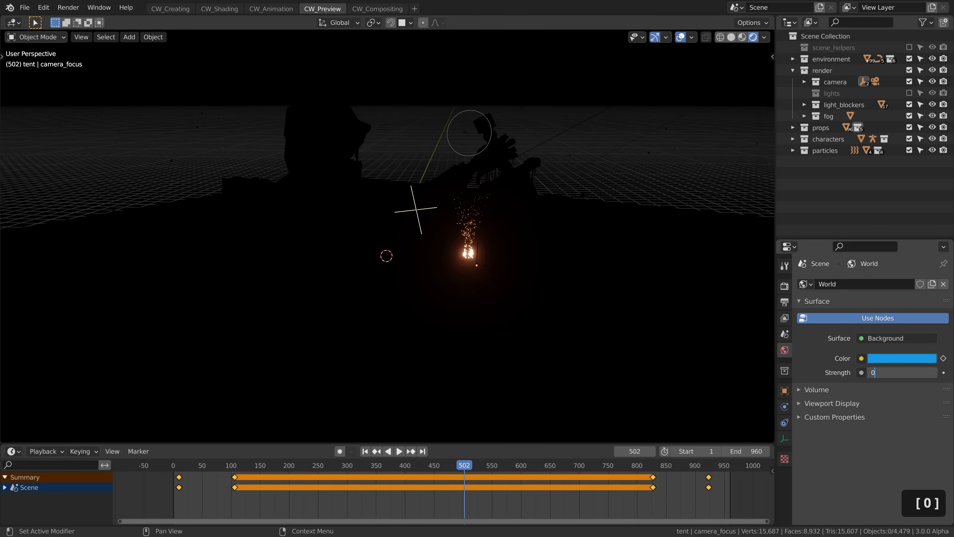
{"action": "key", "text": "Return"}
{"action": "left_click", "coordinate": [909, 93]}
Step: Hide light_moon from the lights collection in the viewport and select light_fire at the campfire
{"action": "left_click", "coordinate": [805, 93]}
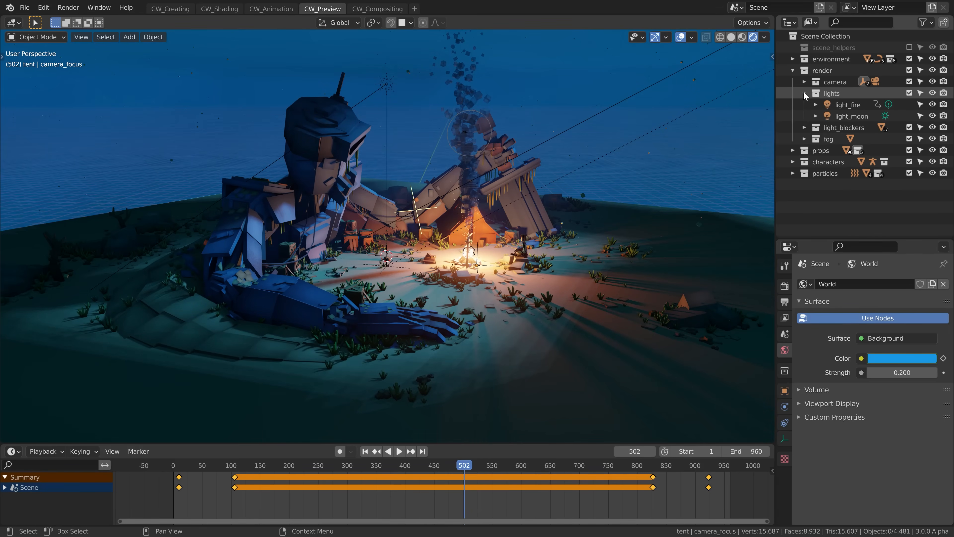
{"action": "left_click", "coordinate": [933, 116]}
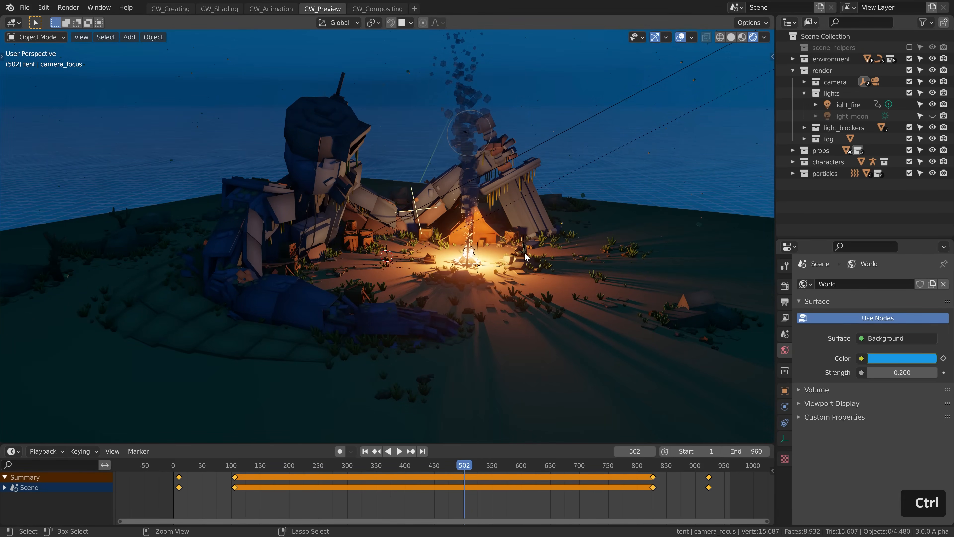
{"action": "middle_click_drag", "start_coordinate": [518, 247], "coordinate": [517, 168], "text": "ctrl"}
{"action": "middle_click_drag", "start_coordinate": [385, 257], "coordinate": [353, 292], "text": "shift"}
{"action": "left_click", "coordinate": [392, 246]}
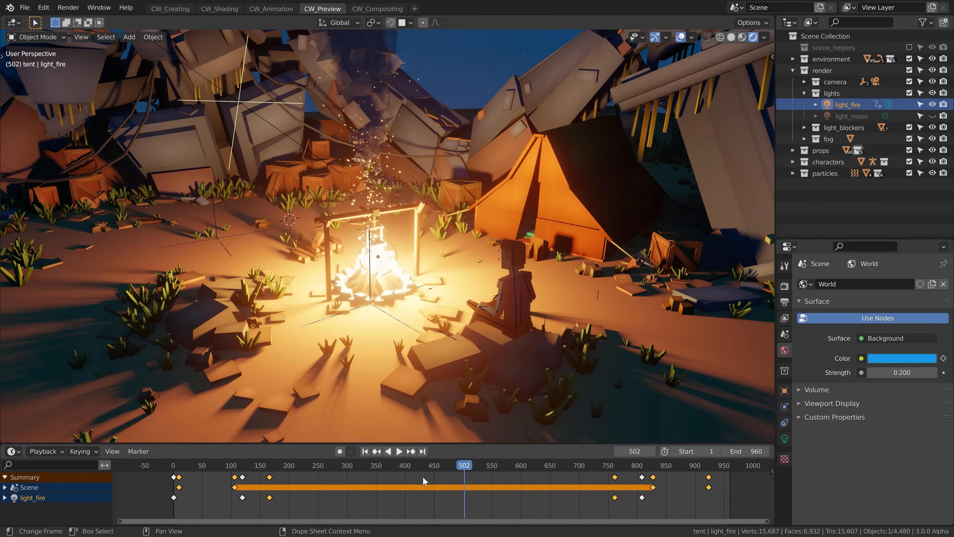
Step: Play the animation up to frame 550 to examine the campfire light's movement, and display light_fire's point light settings
{"action": "key", "text": "space"}
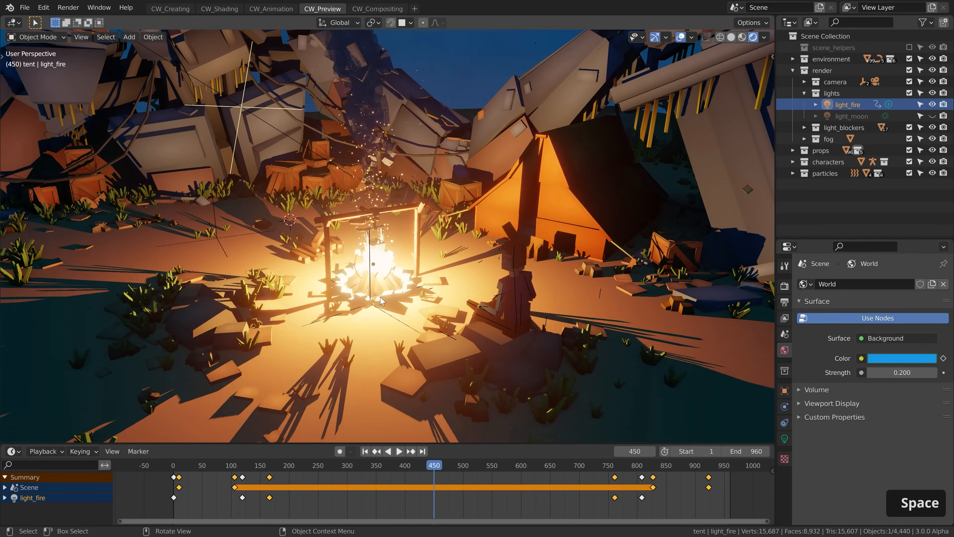
{"action": "key", "text": "space"}
{"action": "key", "text": "space"}
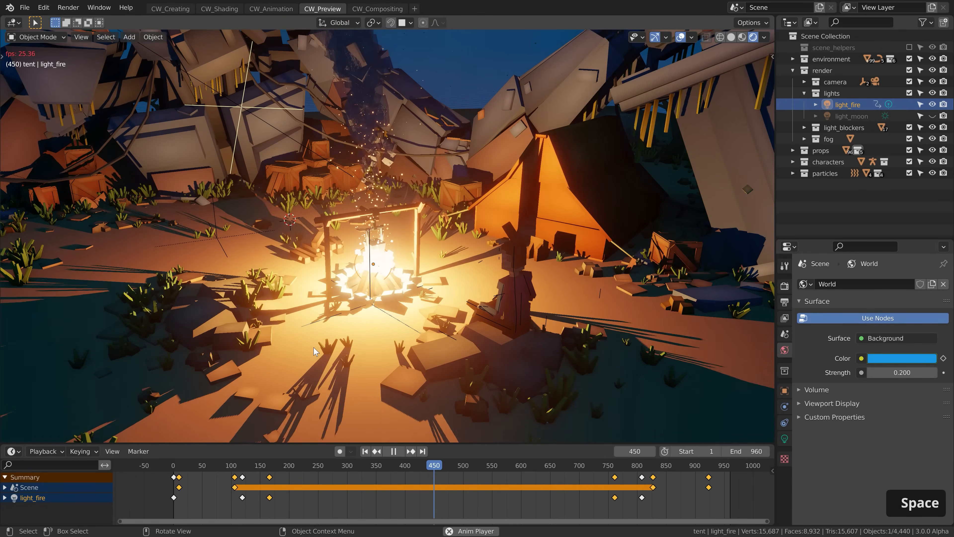
{"action": "key", "text": "space"}
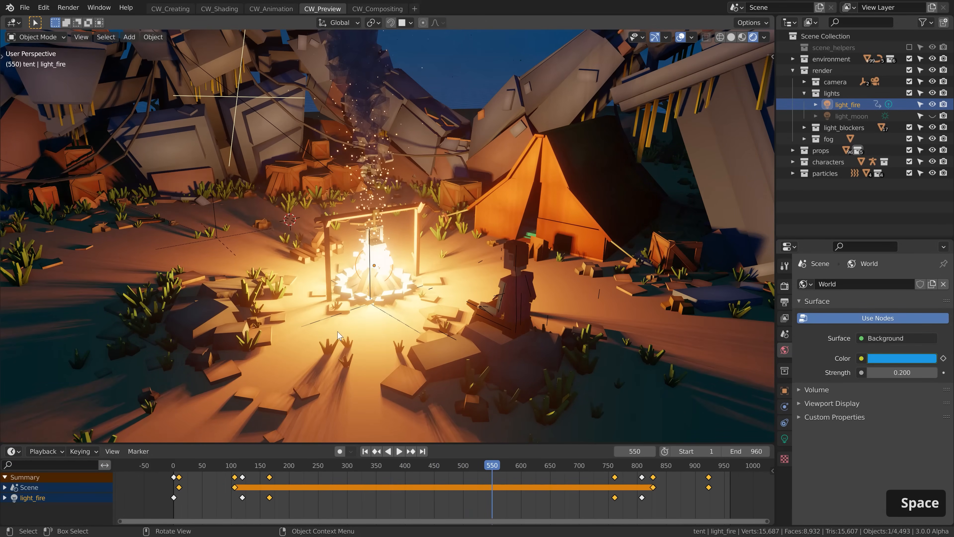
{"action": "middle_click_drag", "start_coordinate": [361, 297], "coordinate": [397, 308], "text": "shift"}
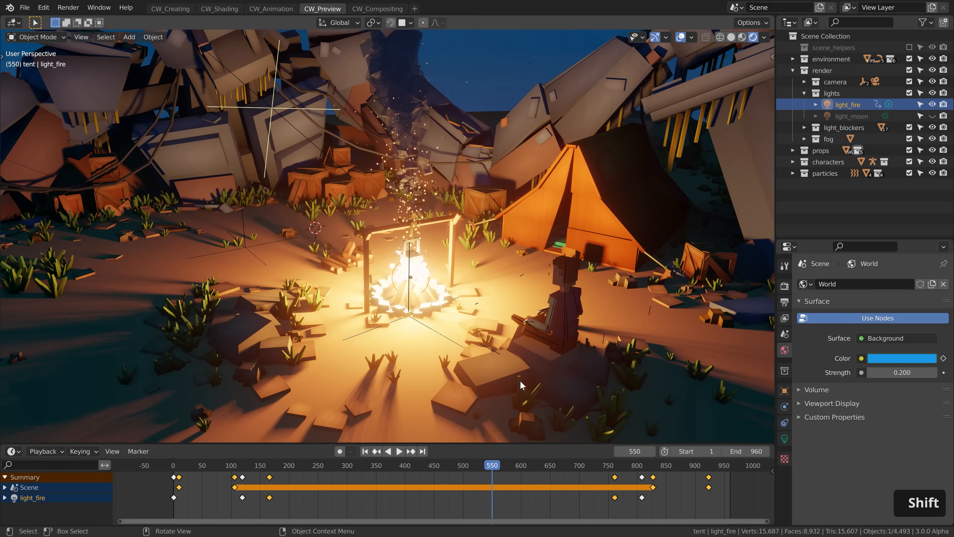
{"action": "left_click", "coordinate": [784, 438]}
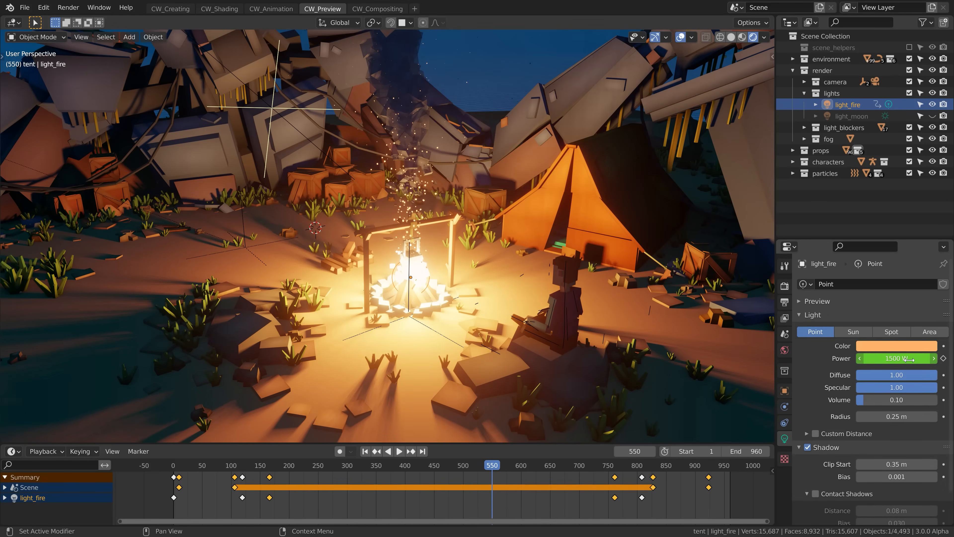
Step: Show light_moon in the viewport again and select it to examine its Sun light settings
{"action": "middle_click_drag", "start_coordinate": [466, 240], "coordinate": [462, 301], "text": "ctrl"}
{"action": "middle_click_drag", "start_coordinate": [463, 301], "coordinate": [506, 308], "text": "shift"}
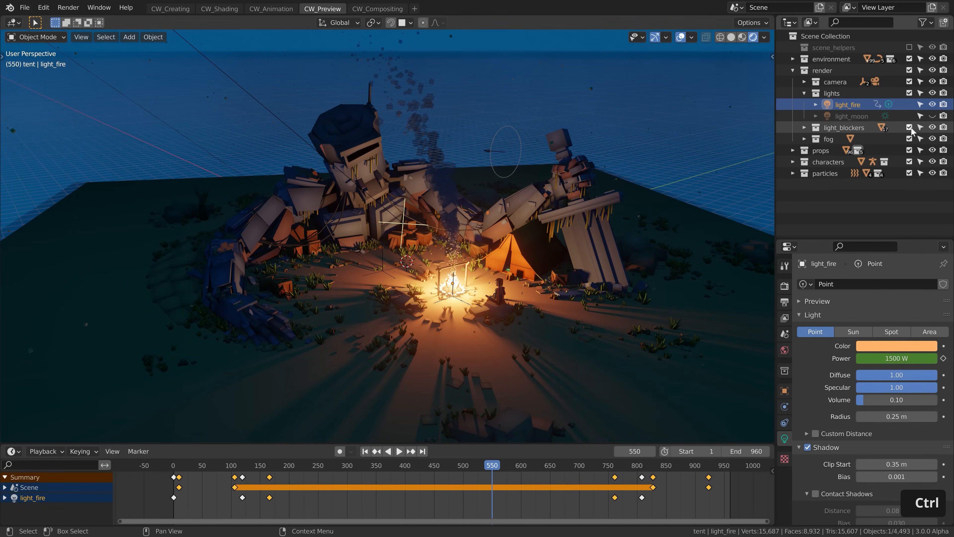
{"action": "left_click", "coordinate": [932, 116]}
{"action": "left_click", "coordinate": [852, 116]}
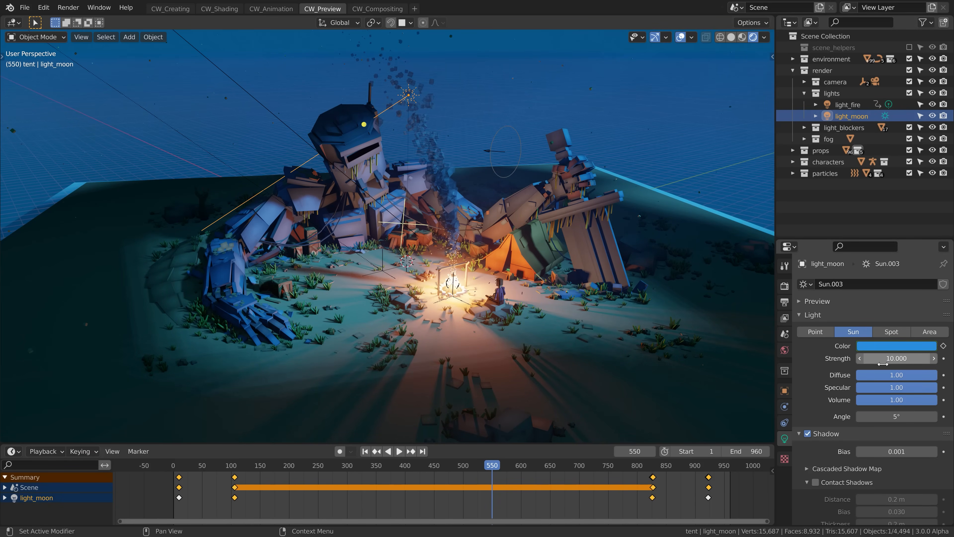
Step: View the scene through the camera and toggle the light_blockers collection off and on to compare the lighting
{"action": "middle_click_drag", "start_coordinate": [455, 378], "coordinate": [486, 234]}
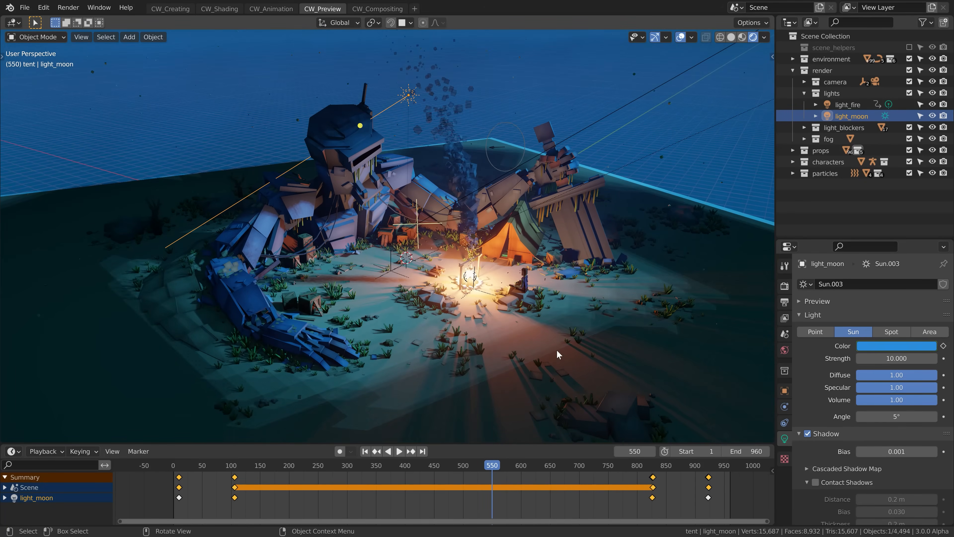
{"action": "left_click", "coordinate": [910, 128]}
{"action": "key", "text": "KP_0"}
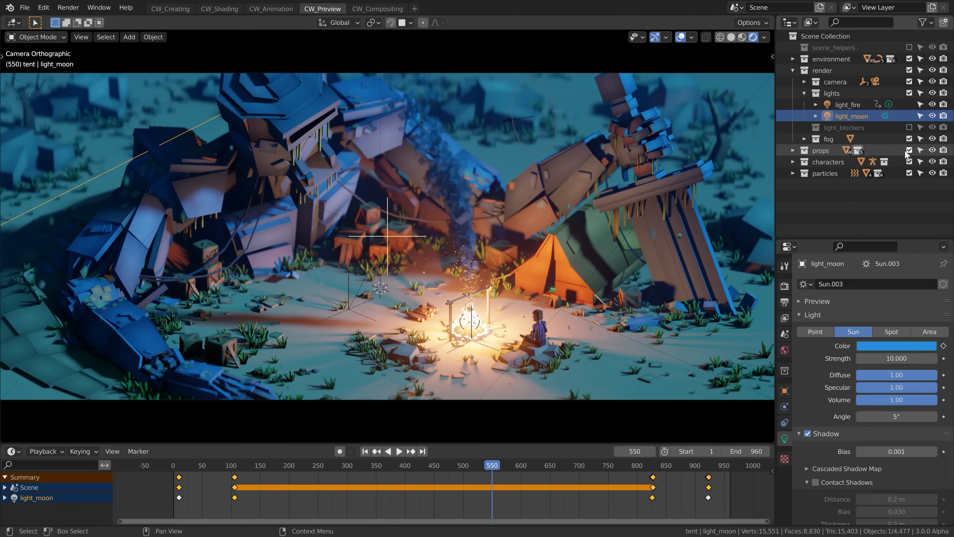
{"action": "left_click", "coordinate": [909, 128]}
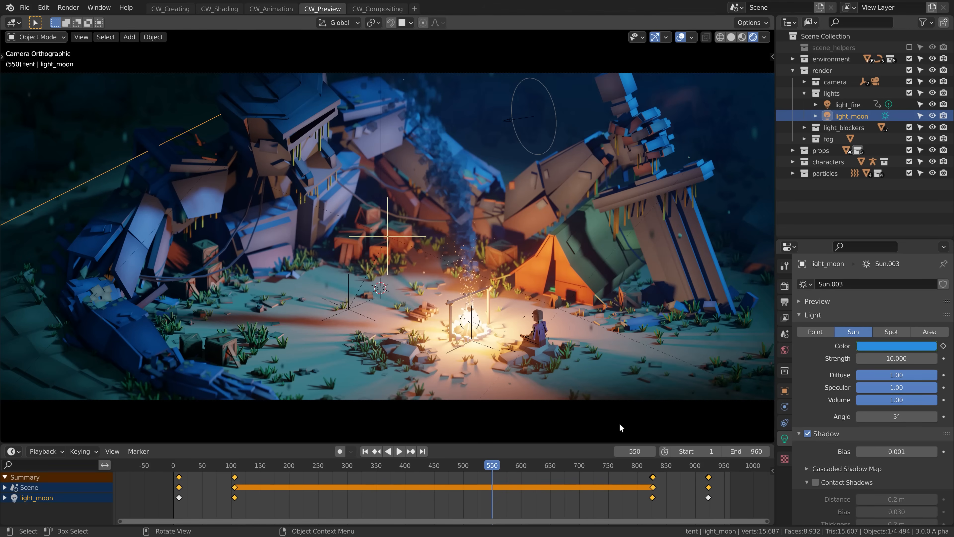
Step: Select light_blocker.007 above the campsite and extend the selection to all objects in its collection
{"action": "middle_click_drag", "start_coordinate": [643, 394], "coordinate": [407, 265]}
{"action": "left_click", "coordinate": [488, 260]}
{"action": "key", "text": "g"}
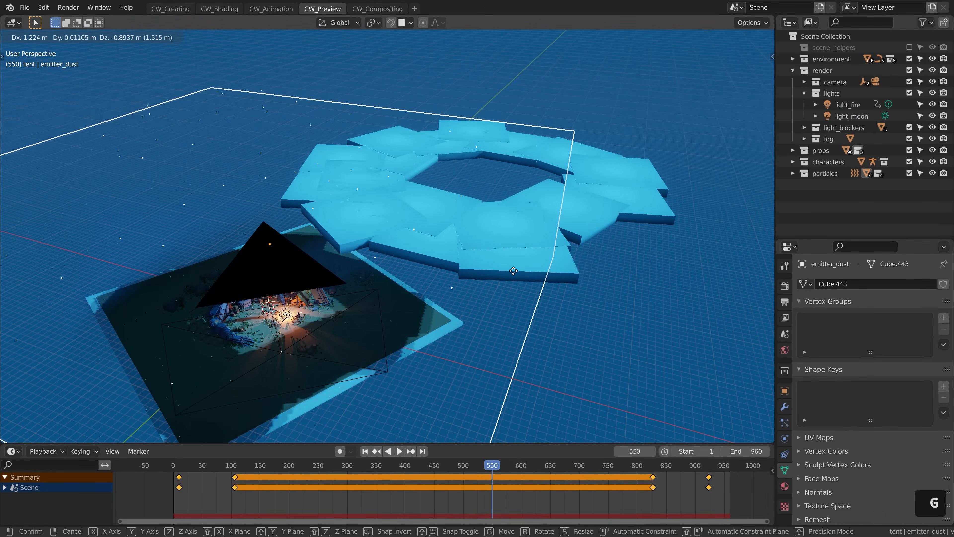
{"action": "left_click", "coordinate": [468, 267]}
{"action": "middle_click_drag", "start_coordinate": [469, 270], "coordinate": [528, 265]}
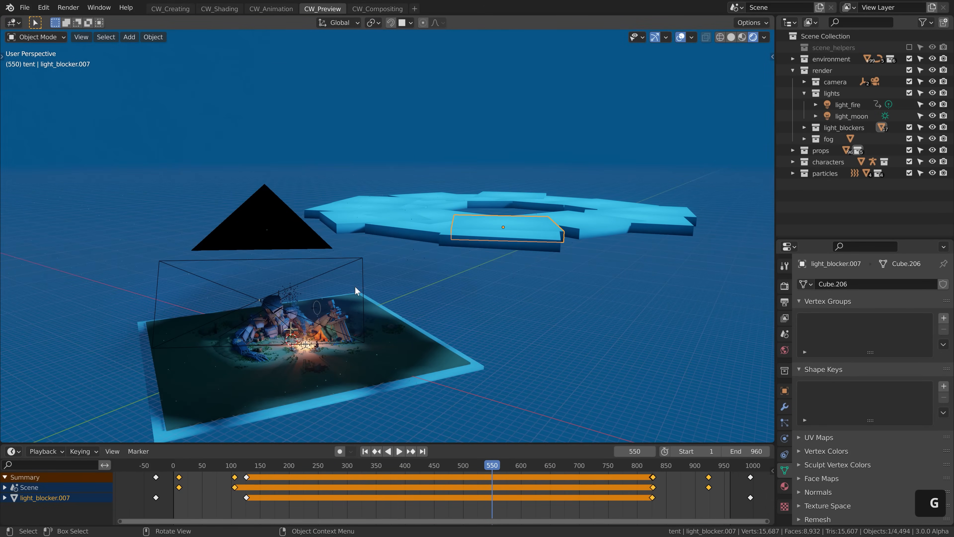
{"action": "scroll", "coordinate": [530, 266], "scroll_direction": "up", "scroll_amount": 1}
{"action": "key", "text": "shift+g"}
{"action": "left_click", "coordinate": [503, 315]}
Step: Try to move and scale the selected light blockers above the campsite to preview how their shadows shift
{"action": "key", "text": "g"}
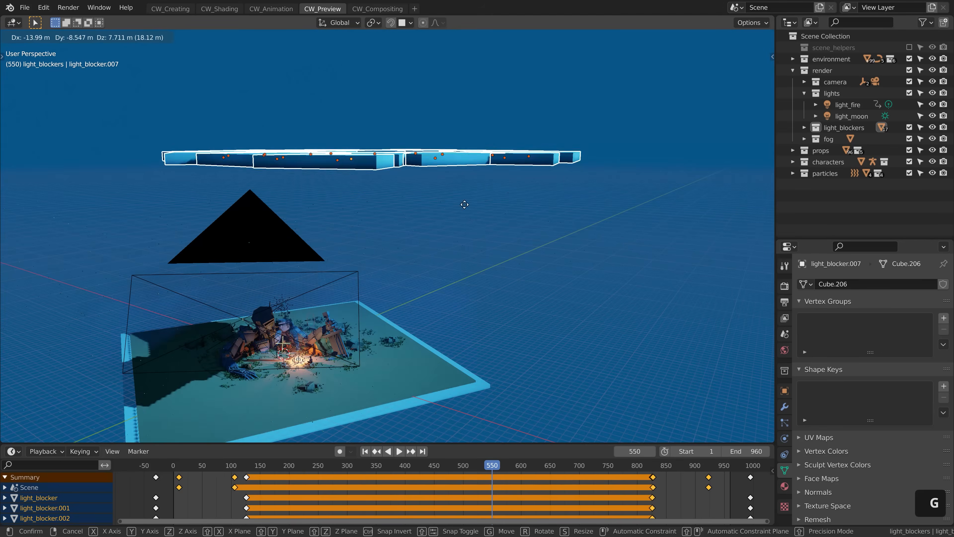
{"action": "key", "text": "s"}
{"action": "right_click", "coordinate": [544, 250]}
{"action": "middle_click_drag", "start_coordinate": [468, 265], "coordinate": [506, 230], "text": "shift"}
{"action": "key", "text": "g"}
{"action": "right_click", "coordinate": [375, 324]}
Step: Select the fog object around the campsite and show only the Volume settings of its material
{"action": "scroll", "coordinate": [300, 317], "scroll_direction": "up", "scroll_amount": 2}
{"action": "middle_click_drag", "start_coordinate": [319, 327], "coordinate": [436, 263], "text": "shift"}
{"action": "left_click", "coordinate": [471, 224]}
{"action": "left_click", "coordinate": [785, 486]}
{"action": "scroll", "coordinate": [841, 376], "scroll_direction": "down", "scroll_amount": 2}
{"action": "left_click", "coordinate": [841, 296], "text": "ctrl"}
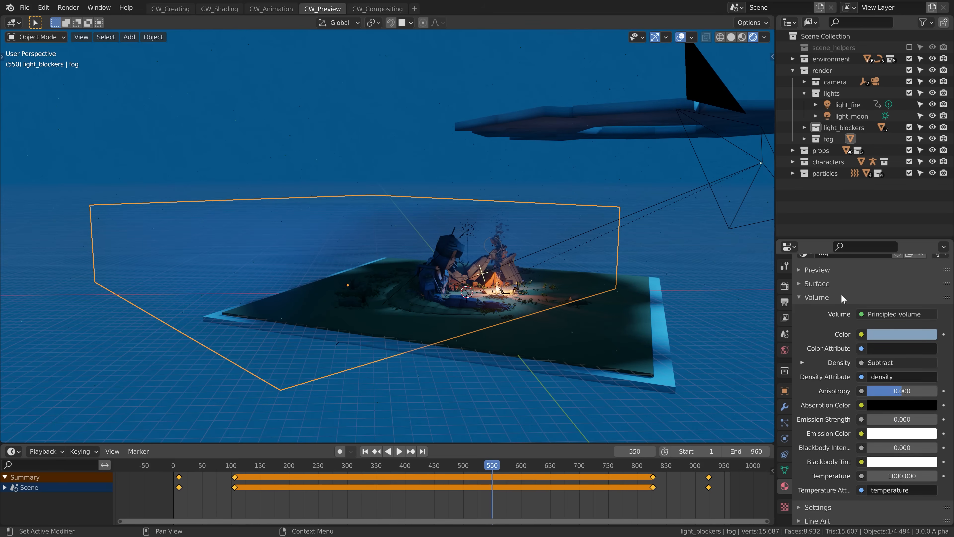
Step: View frame 437 through the camera and toggle the fog collection off and on to compare the atmosphere
{"action": "key", "text": "KP_0"}
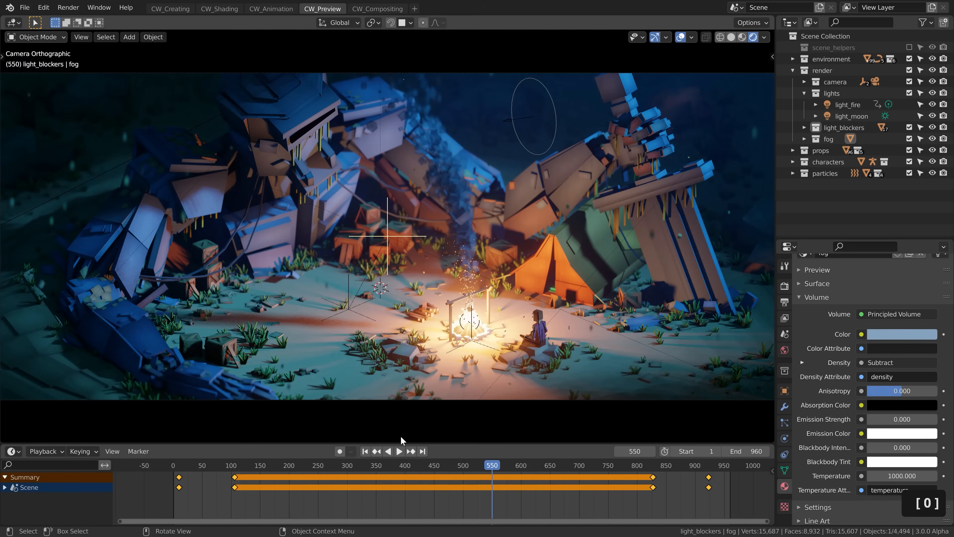
{"action": "left_click_drag", "start_coordinate": [459, 465], "coordinate": [426, 466]}
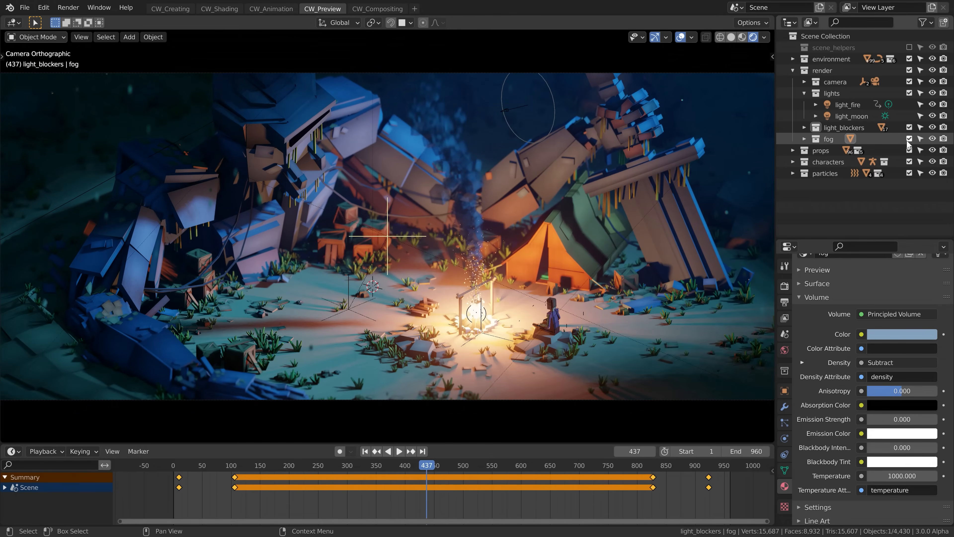
{"action": "left_click", "coordinate": [909, 139]}
{"action": "left_click", "coordinate": [909, 139]}
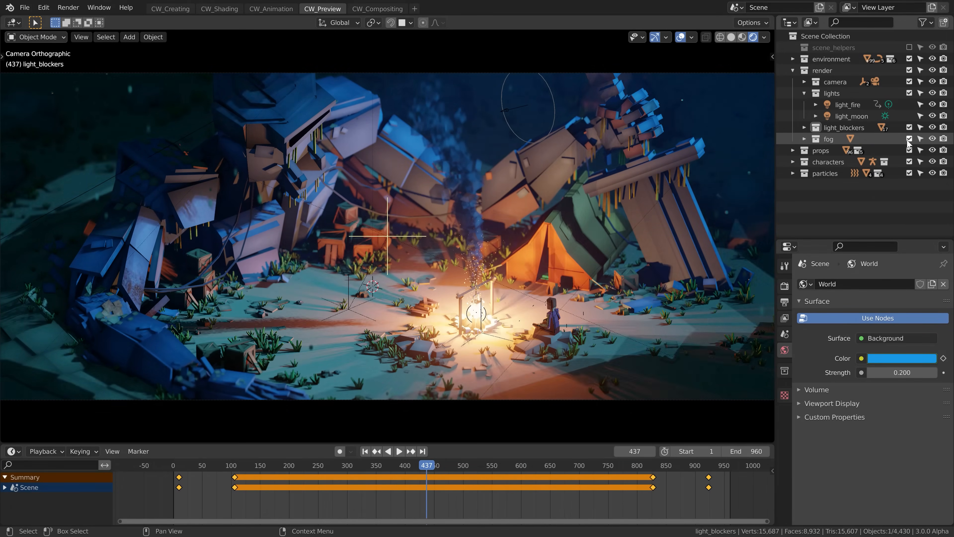
Step: Hide the viewport overlays and gizmos and display the scene's Eevee render settings
{"action": "left_click", "coordinate": [679, 37]}
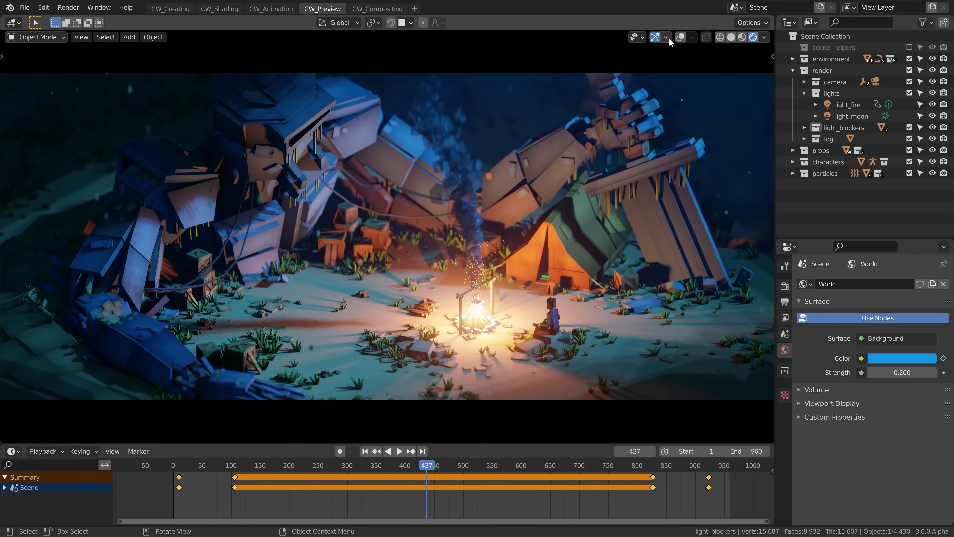
{"action": "left_click", "coordinate": [785, 302]}
{"action": "left_click", "coordinate": [785, 286]}
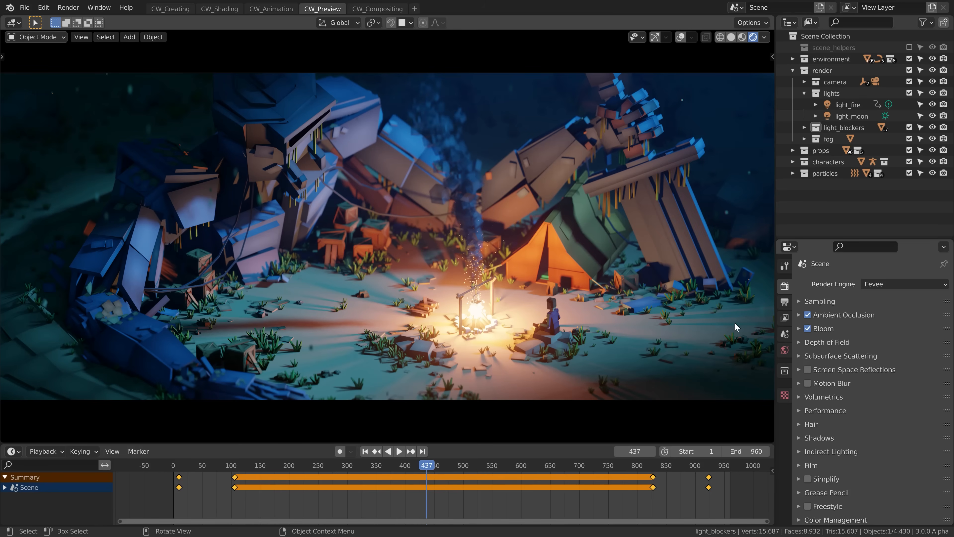
Step: Examine the Ambient Occlusion settings and toggle Bloom off and on to compare the campfire glow
{"action": "left_click", "coordinate": [799, 315]}
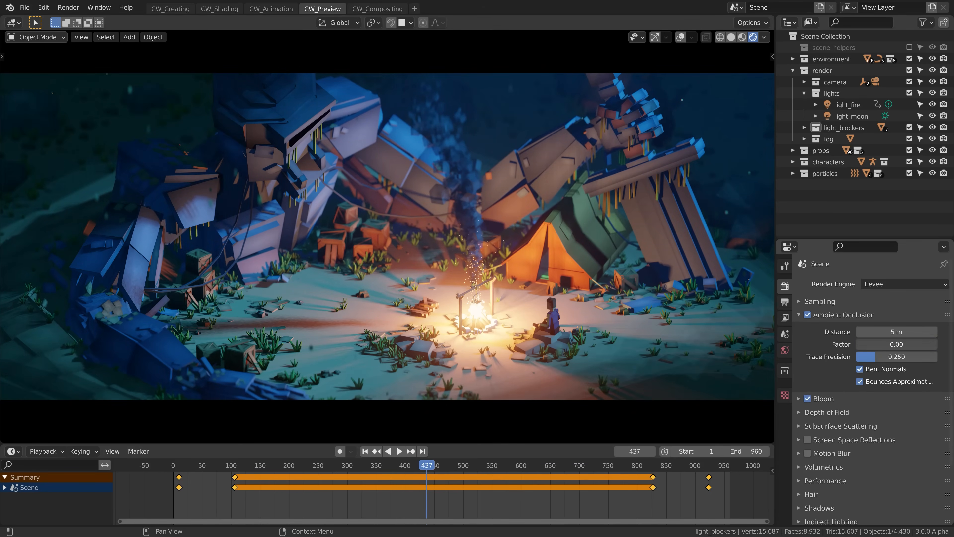
{"action": "left_click", "coordinate": [800, 316]}
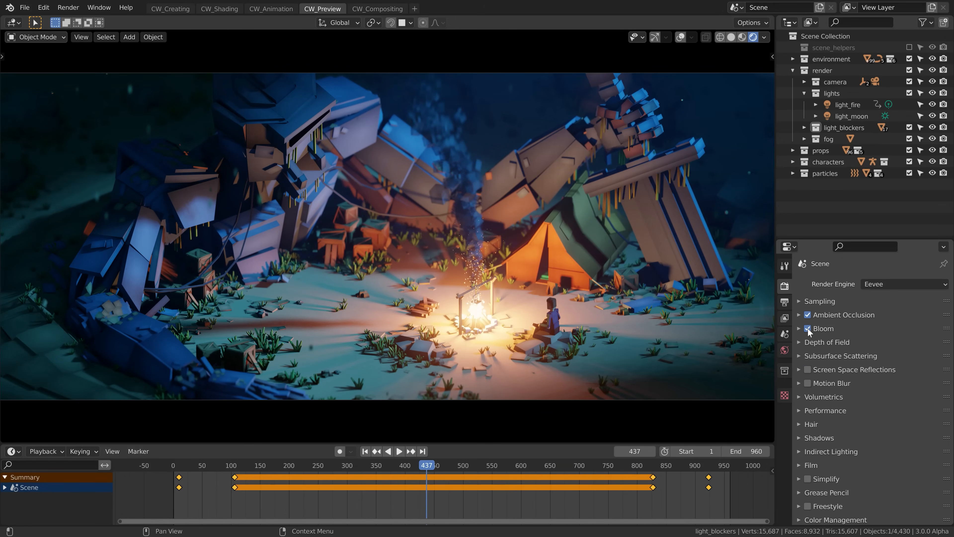
{"action": "left_click", "coordinate": [808, 329]}
{"action": "left_click", "coordinate": [809, 329]}
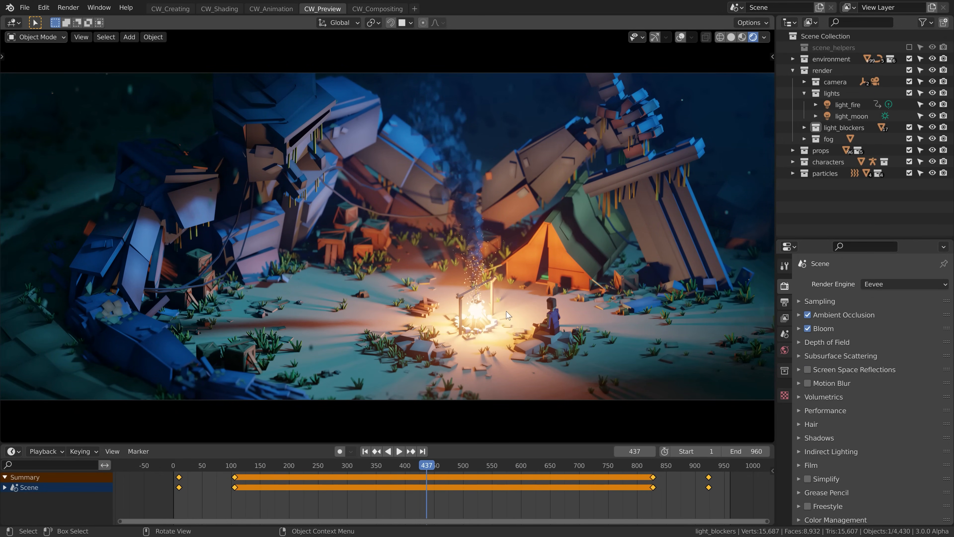
Step: Set the color management Look to None for comparison and restore it to Medium High Contrast
{"action": "scroll", "coordinate": [842, 475], "scroll_direction": "down", "scroll_amount": 1}
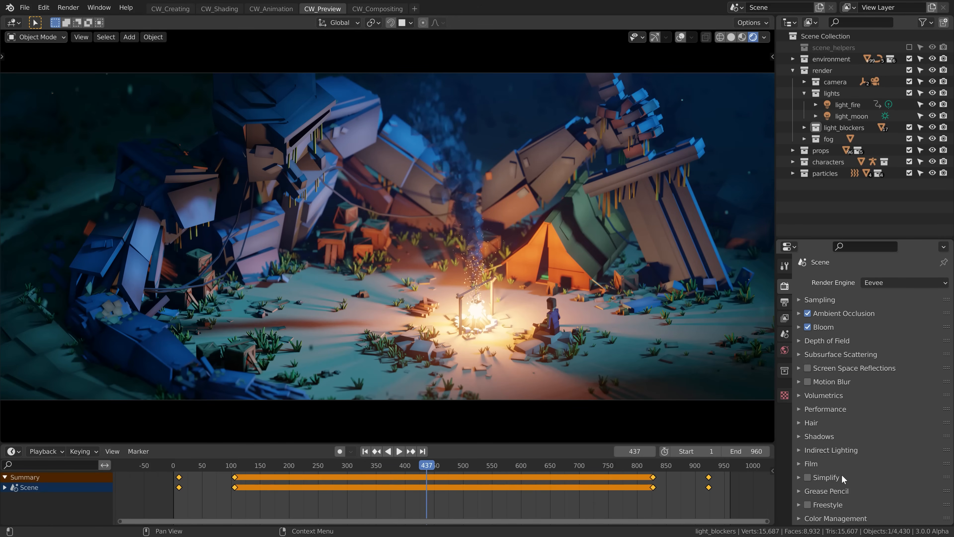
{"action": "scroll", "coordinate": [869, 382], "scroll_direction": "down", "scroll_amount": 5}
{"action": "left_click", "coordinate": [877, 456]}
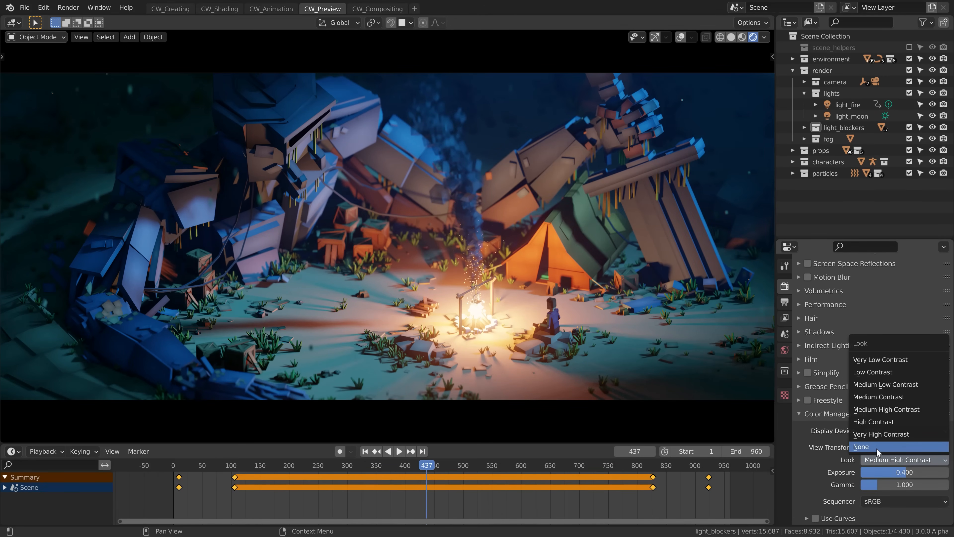
{"action": "left_click", "coordinate": [877, 448]}
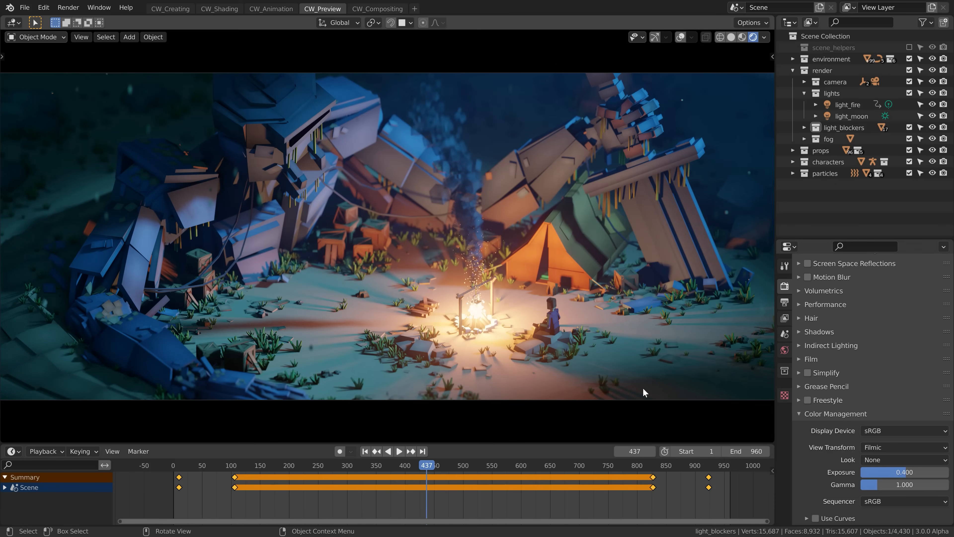
{"action": "left_click", "coordinate": [894, 459]}
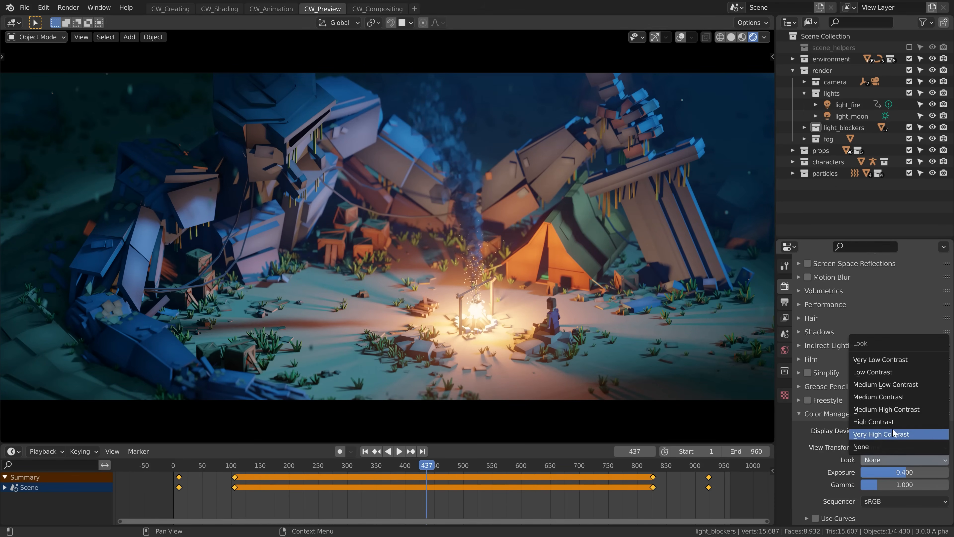
{"action": "left_click", "coordinate": [893, 414]}
Step: Set the color management Exposure to 0 for comparison and restore it to 0.4
{"action": "left_click", "coordinate": [904, 472]}
{"action": "type", "text": "0."}
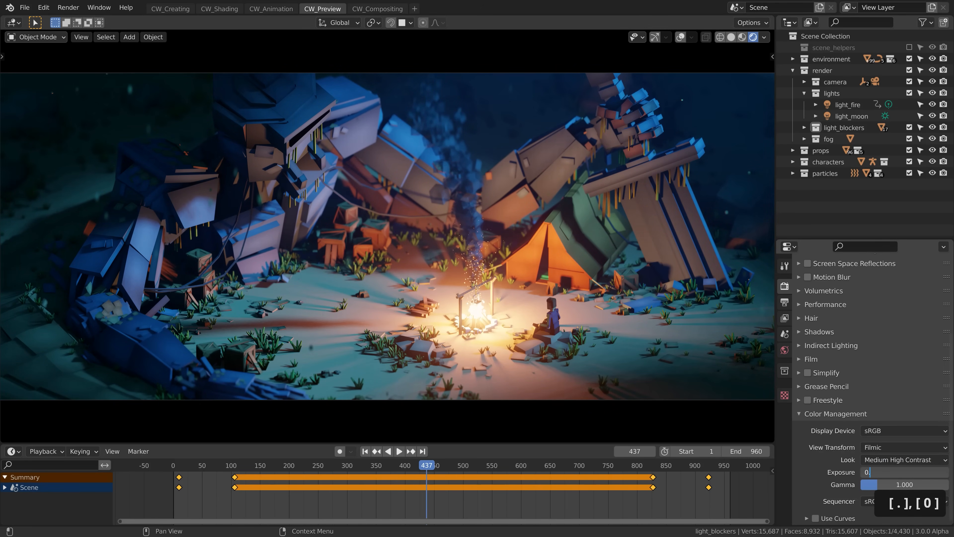
{"action": "key", "text": "Return"}
{"action": "left_click", "coordinate": [902, 474]}
{"action": "type", "text": "0.4"}
{"action": "key", "text": "Return"}
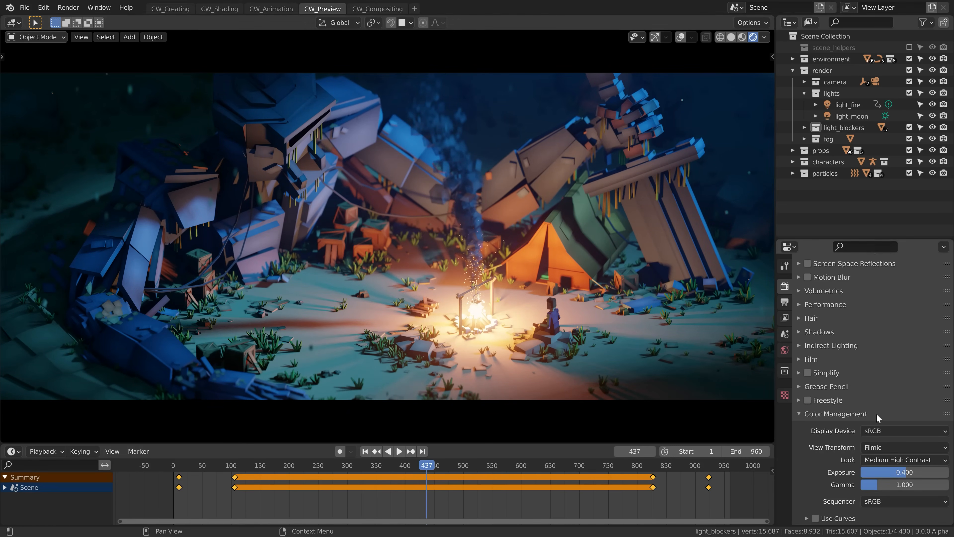
Step: Display the scene's output properties, collapsing the Dimensions settings and expanding the Output settings
{"action": "scroll", "coordinate": [864, 409], "scroll_direction": "up", "scroll_amount": 5}
{"action": "left_click", "coordinate": [785, 301]}
{"action": "left_click", "coordinate": [814, 281]}
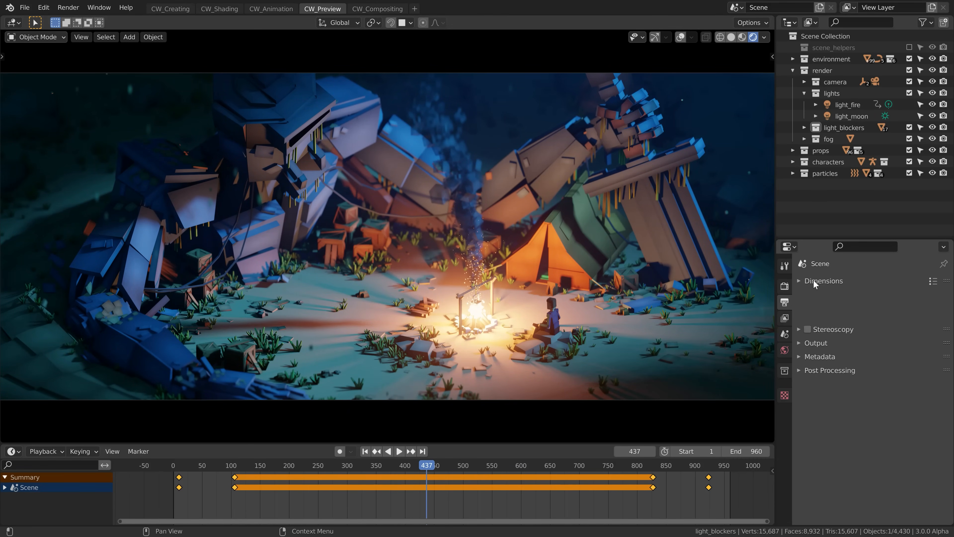
{"action": "left_click", "coordinate": [817, 308]}
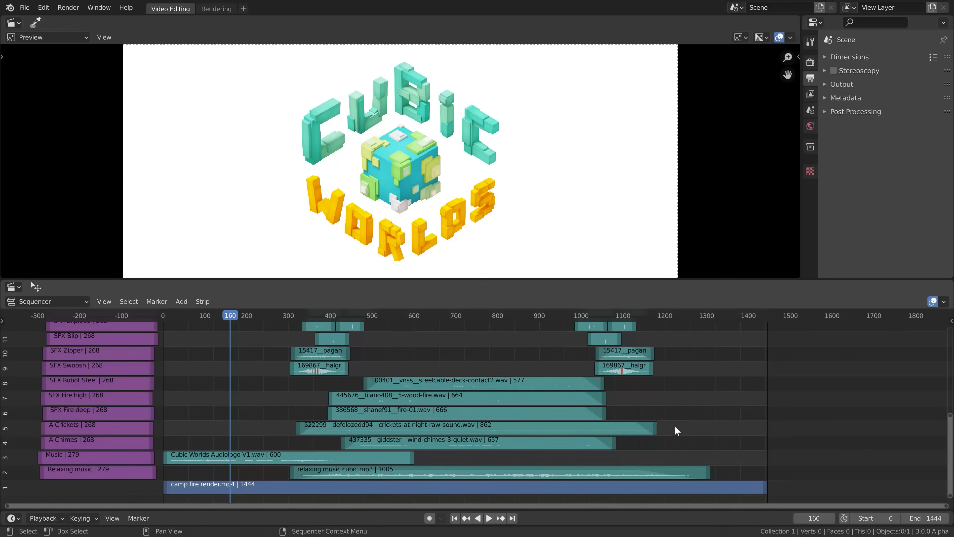
Step: Play the campfire video edit from frame 160 and again from about frame 950 to review the blip sound effects
{"action": "middle_click_drag", "start_coordinate": [695, 355], "coordinate": [705, 316]}
{"action": "key", "text": "space"}
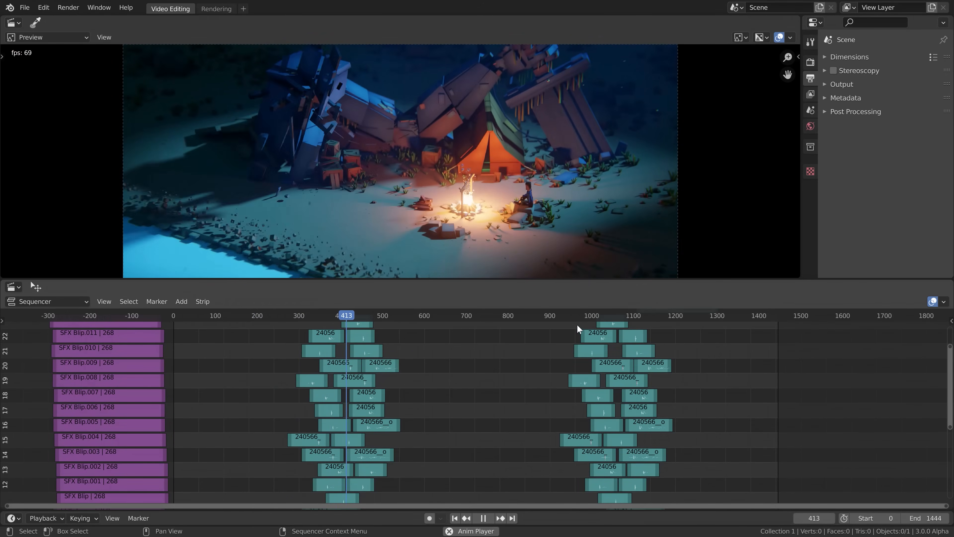
{"action": "key", "text": "space"}
{"action": "left_click", "coordinate": [571, 318]}
{"action": "key", "text": "space"}
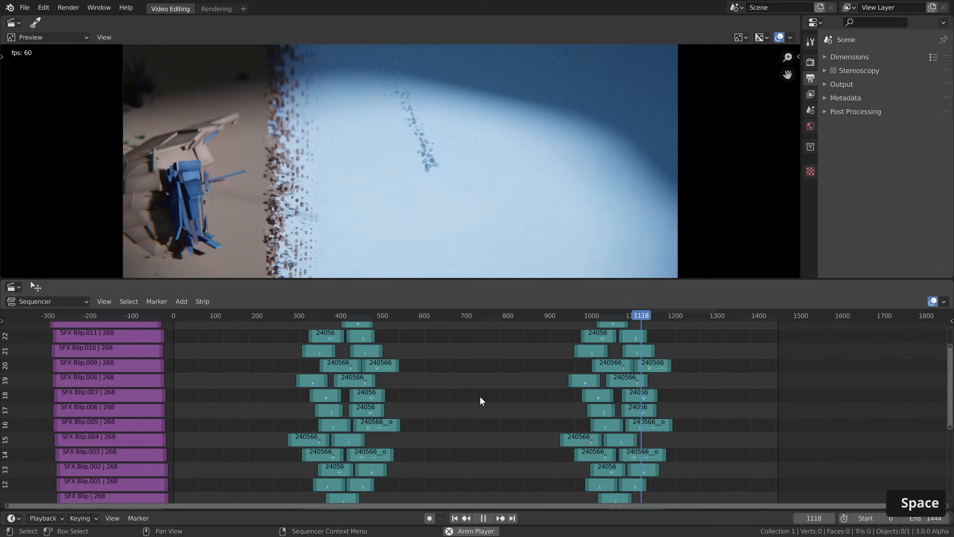
{"action": "key", "text": "space"}
Step: Play the edit from about frame 545, move the playhead to frame 686 and stop playback
{"action": "middle_click_drag", "start_coordinate": [486, 448], "coordinate": [458, 337]}
{"action": "left_click", "coordinate": [393, 318]}
{"action": "key", "text": "space"}
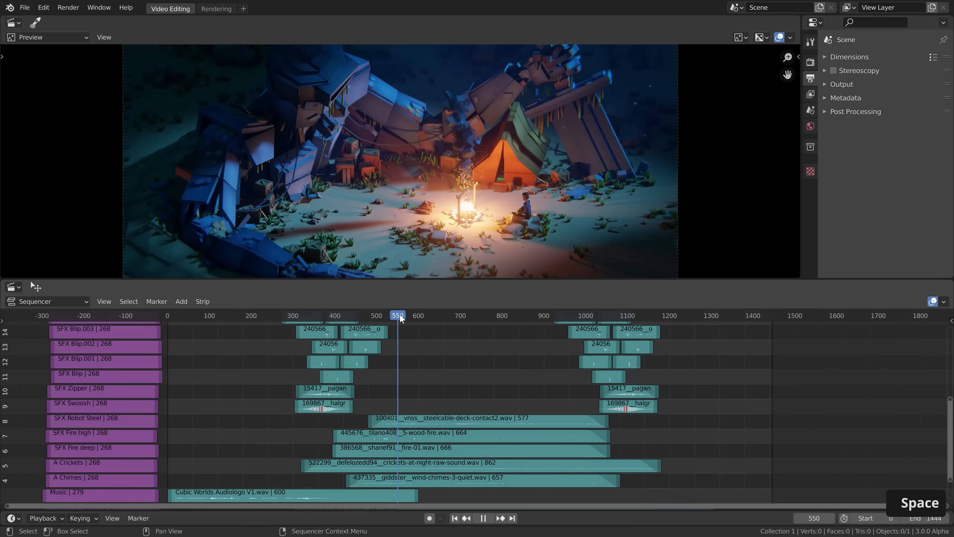
{"action": "mouse_move", "coordinate": [453, 315]}
{"action": "left_mouse_down"}
{"action": "mouse_move", "coordinate": [510, 316]}
{"action": "mouse_move", "coordinate": [454, 319]}
{"action": "left_mouse_up"}
{"action": "key", "text": "space"}
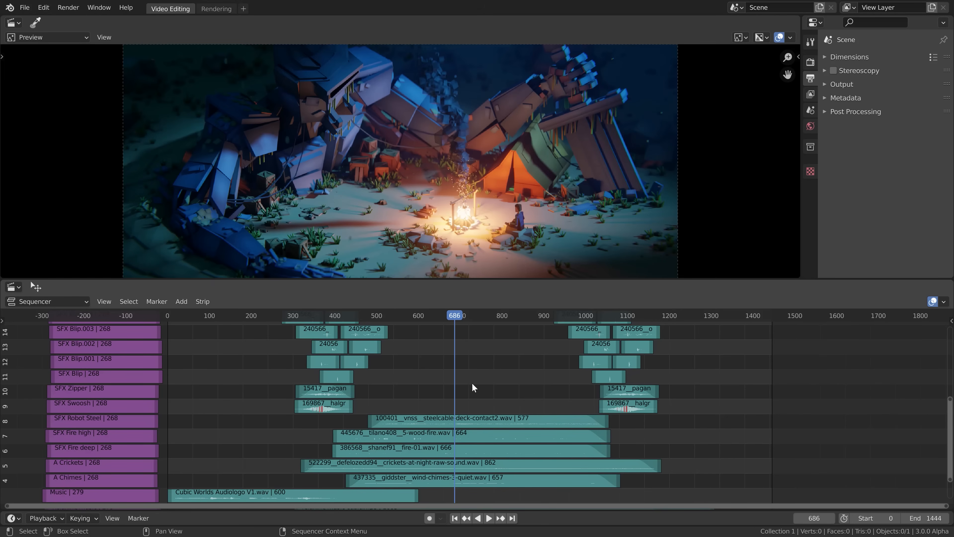
Step: Look over the music, ambience and sound-effect strips across the sequencer channels
{"action": "middle_click_drag", "start_coordinate": [473, 388], "coordinate": [485, 317]}
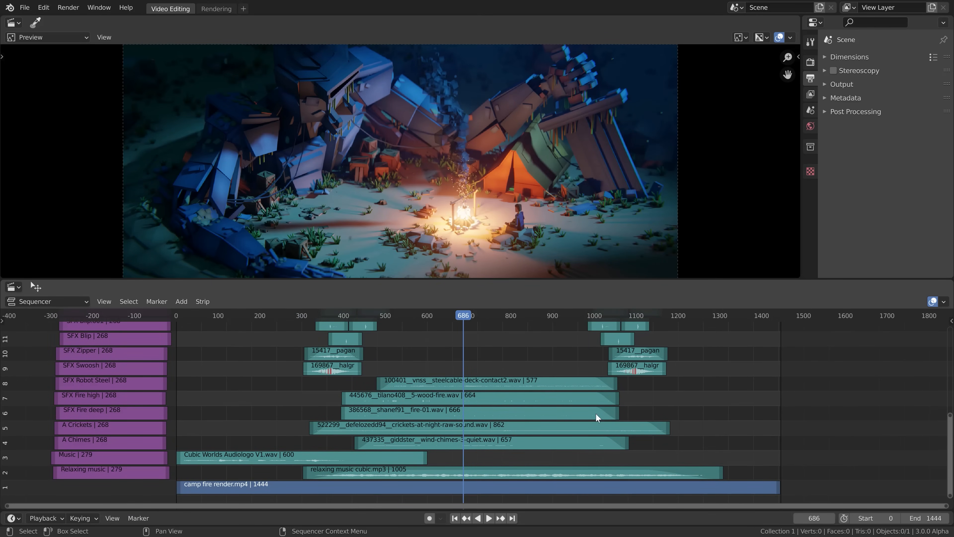
{"action": "mouse_move", "coordinate": [485, 341]}
{"action": "middle_mouse_down"}
{"action": "mouse_move", "coordinate": [494, 330]}
{"action": "mouse_move", "coordinate": [485, 449]}
{"action": "mouse_move", "coordinate": [489, 334]}
{"action": "middle_mouse_up"}
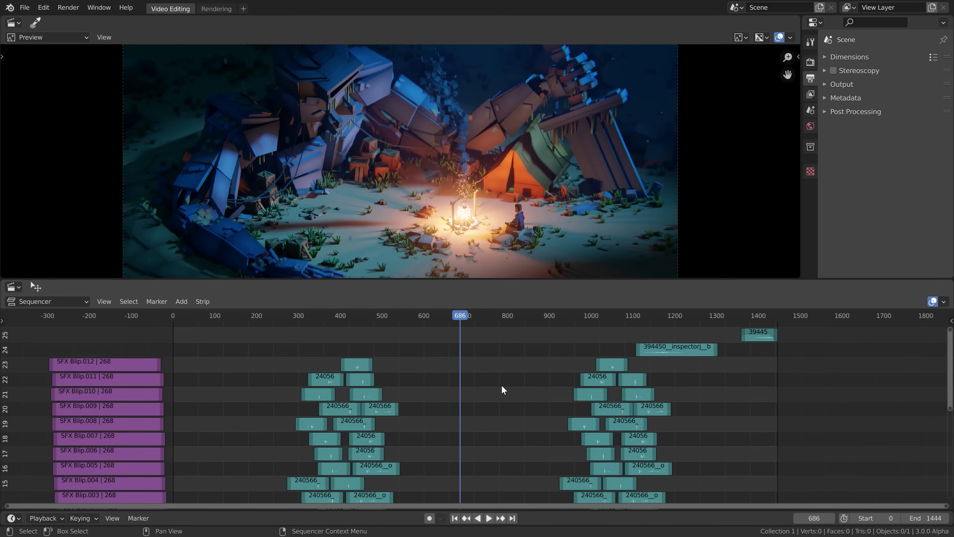
{"action": "mouse_move", "coordinate": [501, 458]}
{"action": "middle_mouse_down"}
{"action": "mouse_move", "coordinate": [506, 310]}
{"action": "mouse_move", "coordinate": [506, 478]}
{"action": "mouse_move", "coordinate": [506, 459]}
{"action": "middle_mouse_up"}
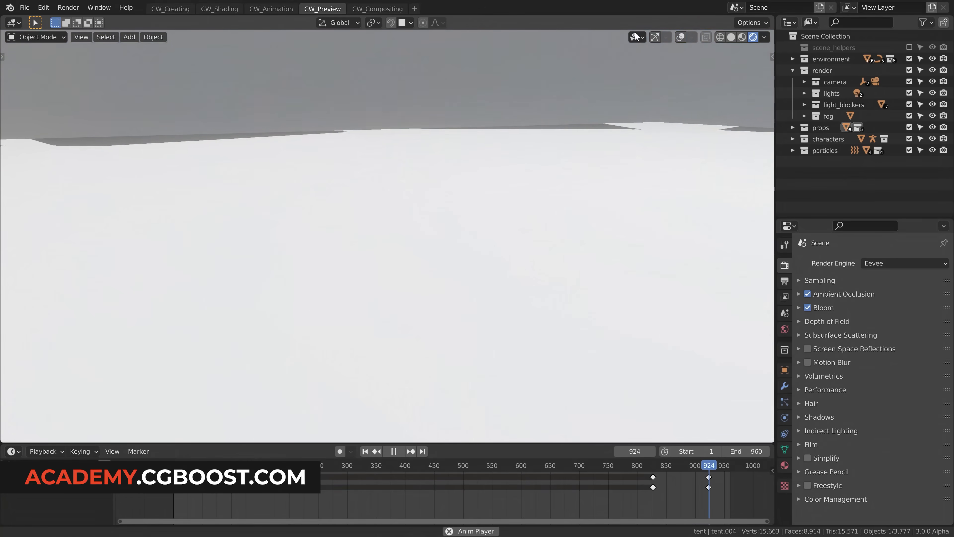
Step: Pose rig_male by moving its left foot IK bone and try a trackball rotation of its head bone
{"action": "key", "text": "g"}
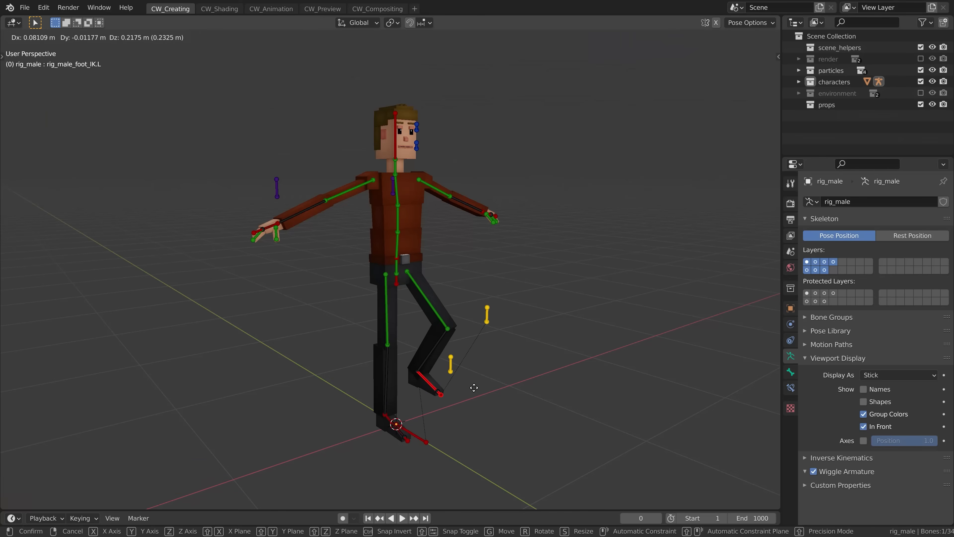
{"action": "left_click", "coordinate": [476, 165]}
{"action": "key", "text": "r"}
{"action": "key", "text": "r"}
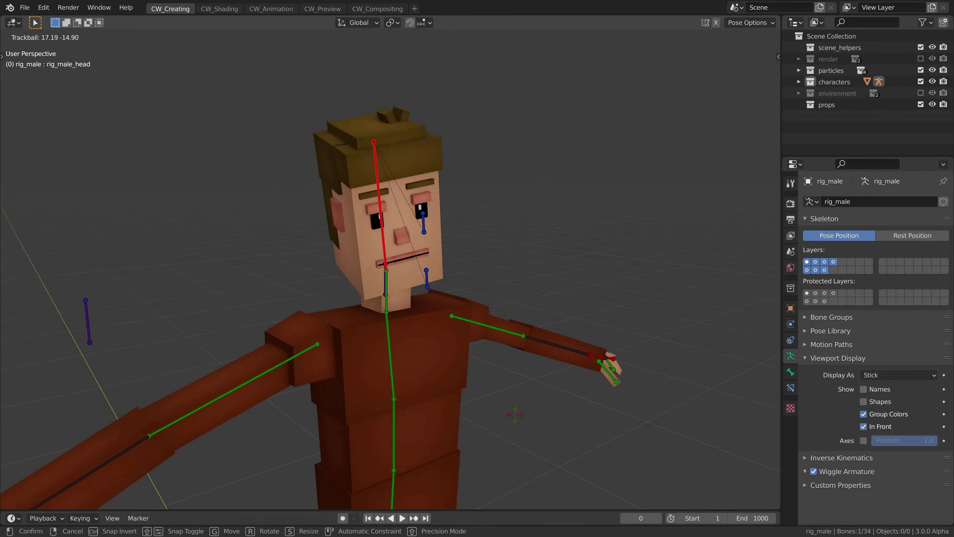
{"action": "right_click", "coordinate": [449, 252]}
{"action": "left_click", "coordinate": [456, 262]}
{"action": "key", "text": "g"}
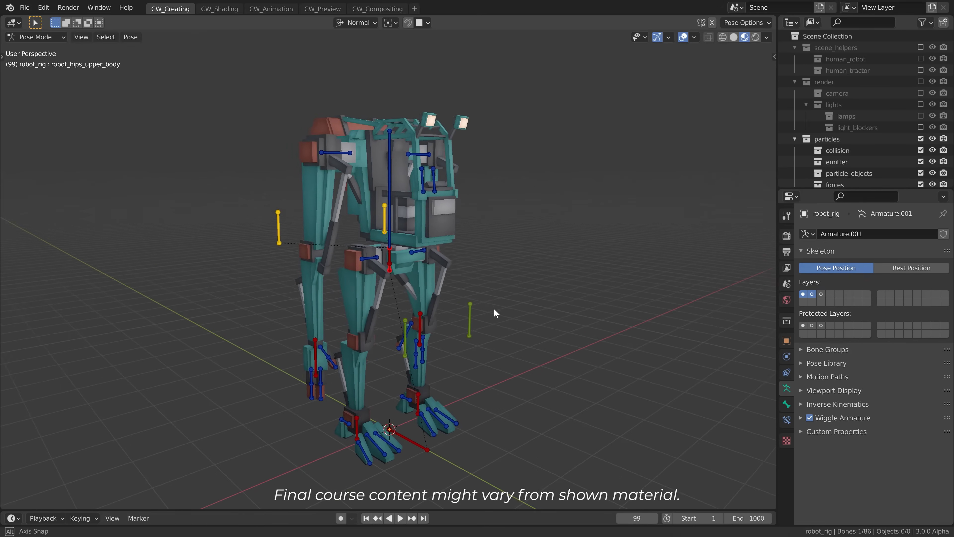
Step: Lower robot_rig's robot_hips_upper_body bone about 0.8 m to make the robot crouch
{"action": "key", "text": "g"}
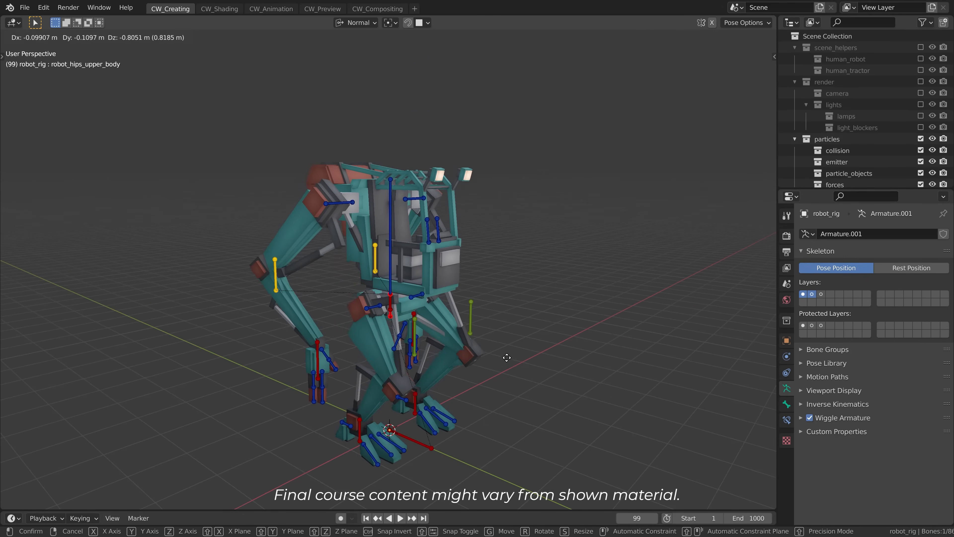